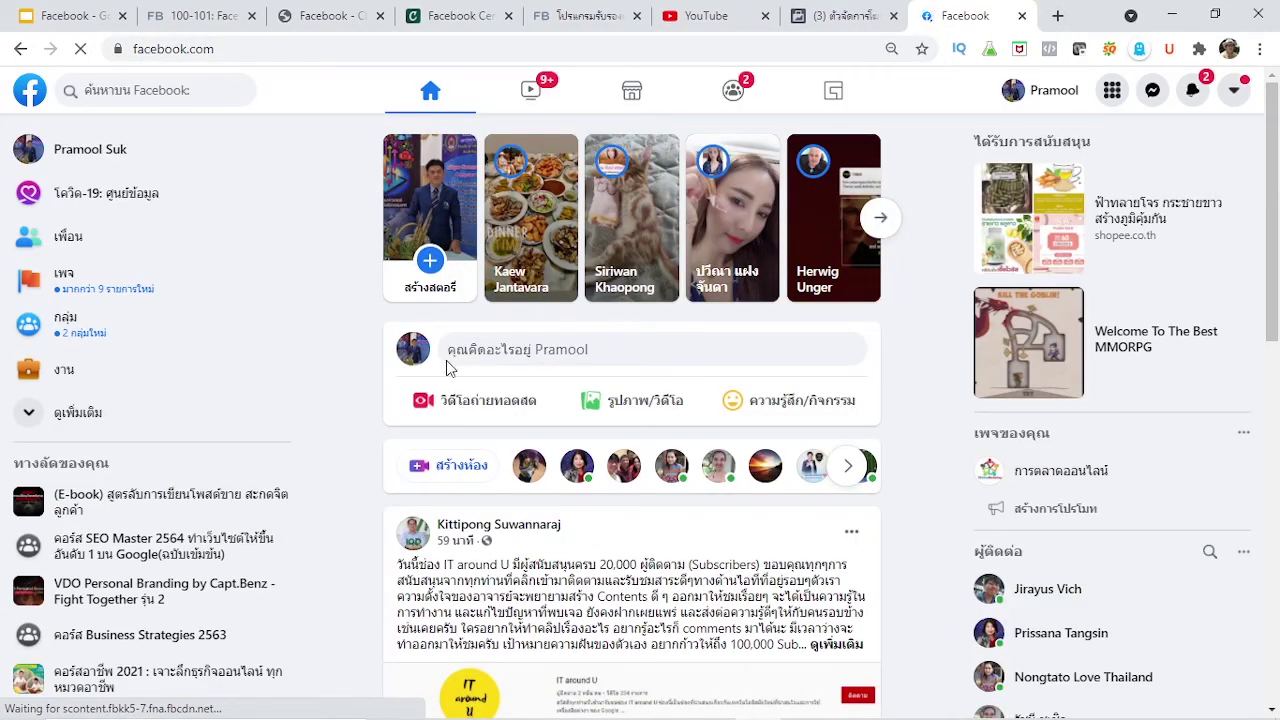
Step: Open the managed Online Marketing 5 Element page and look through its cover image, page sections and recent posts
click(101, 287)
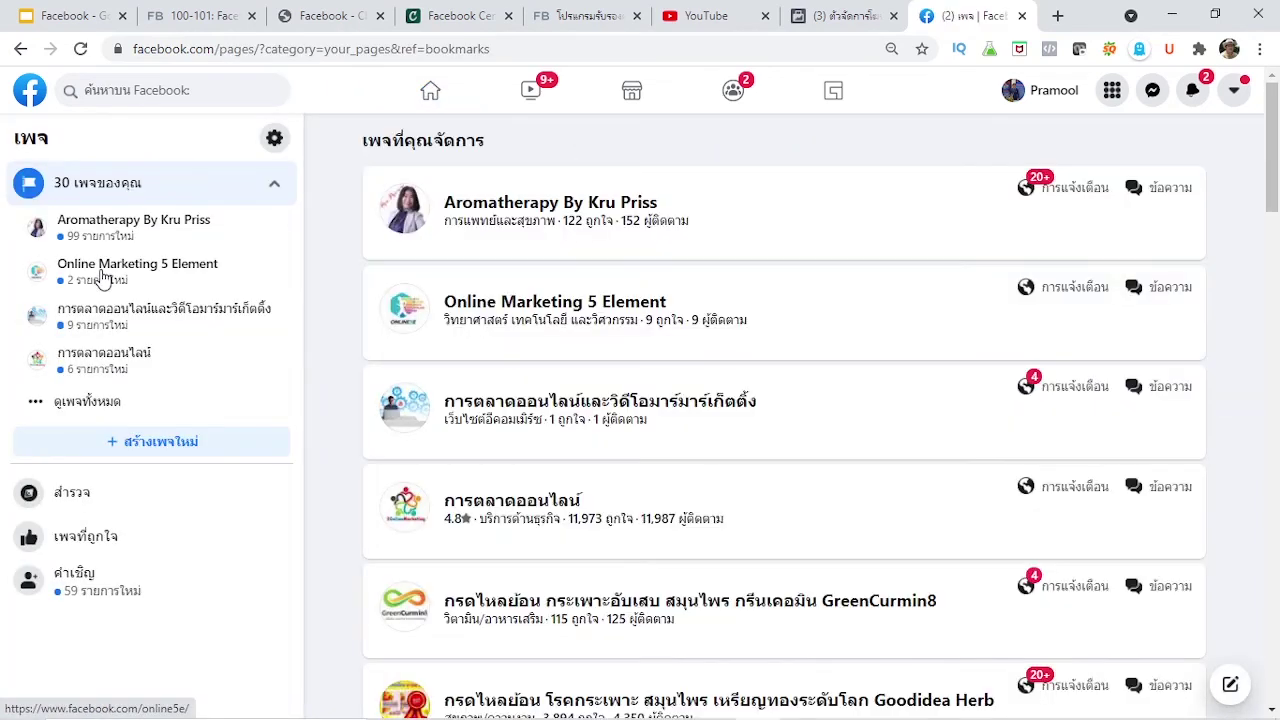
click(102, 279)
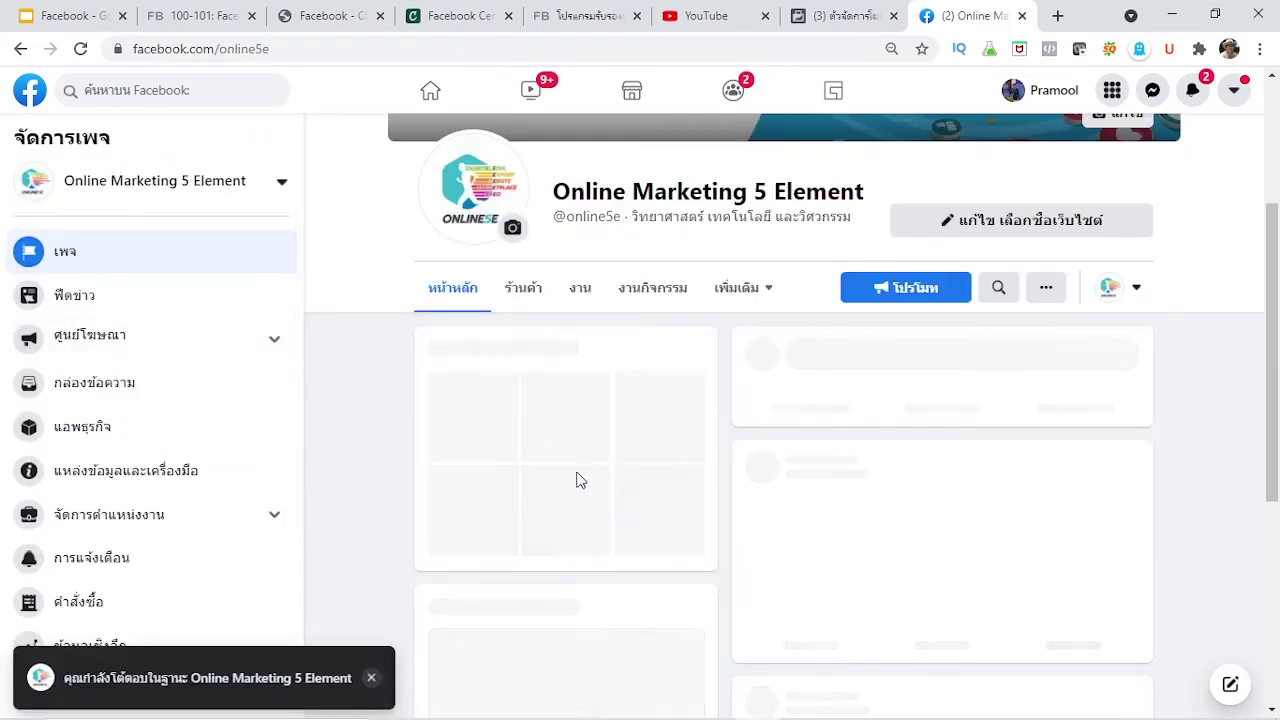
scroll(970, 360, down, 10)
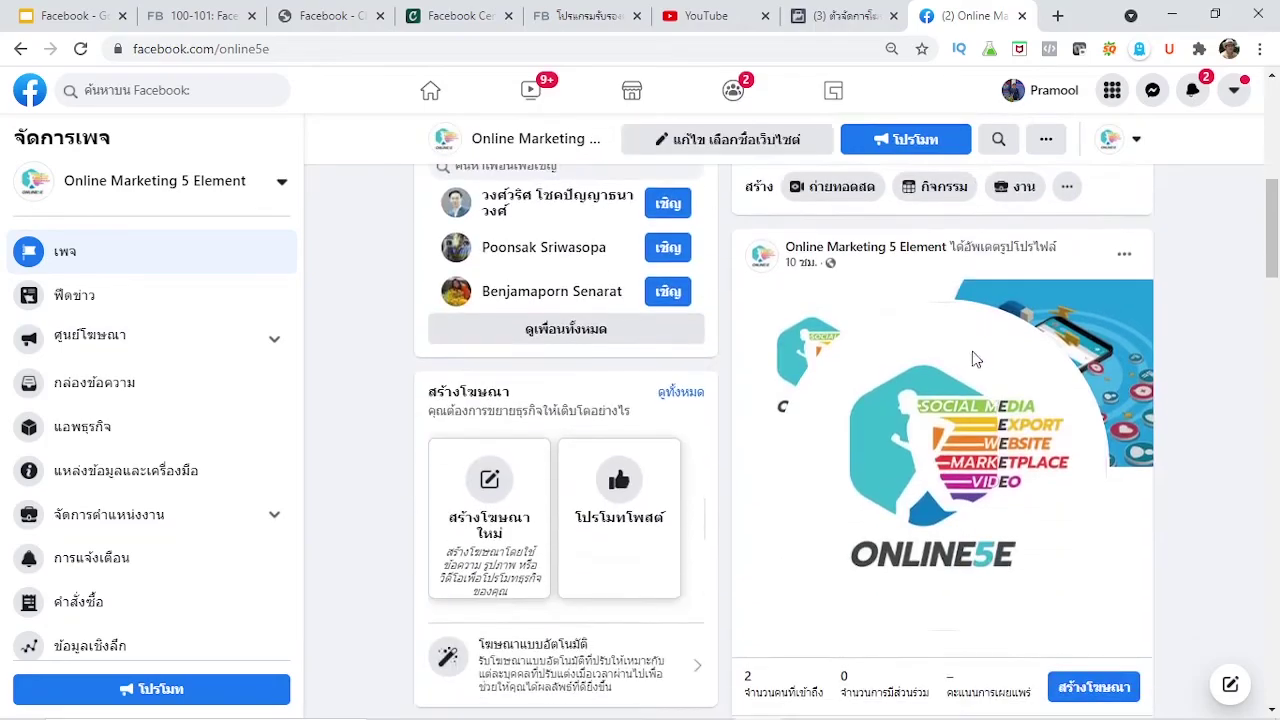
scroll(976, 357, up, 3)
scroll(980, 356, down, 7)
scroll(984, 355, down, 4)
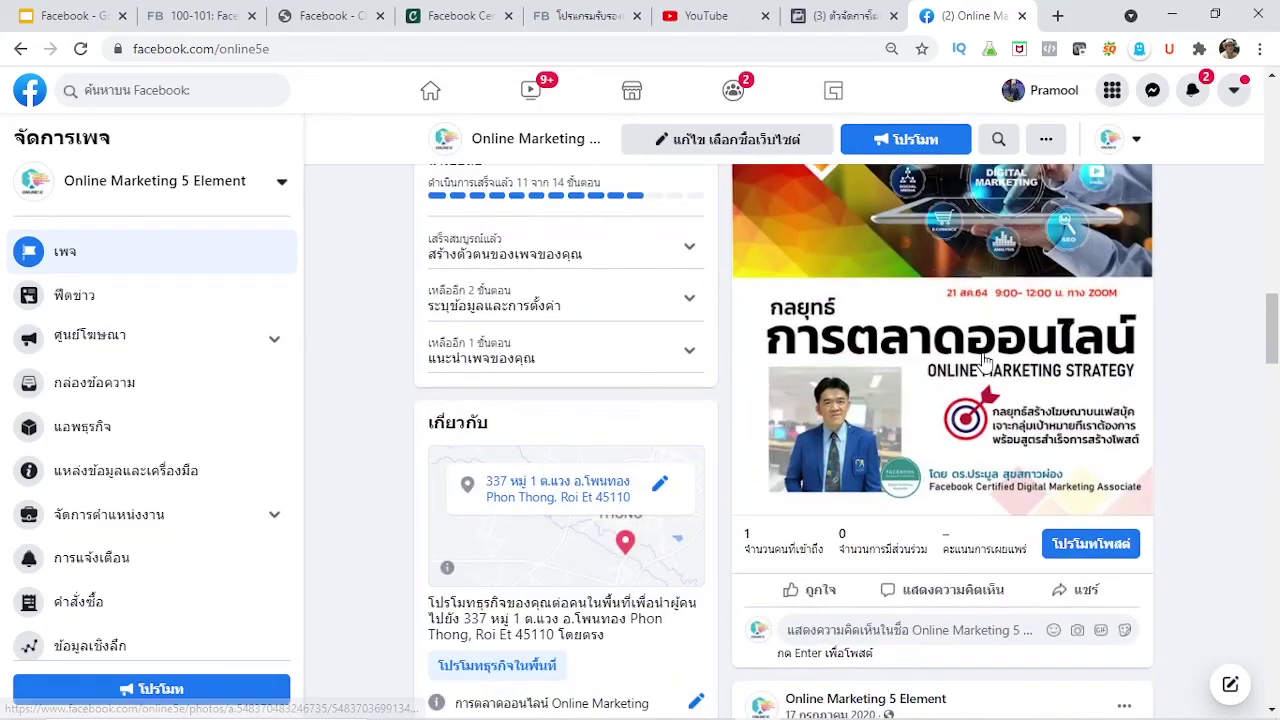
scroll(926, 360, up, 2)
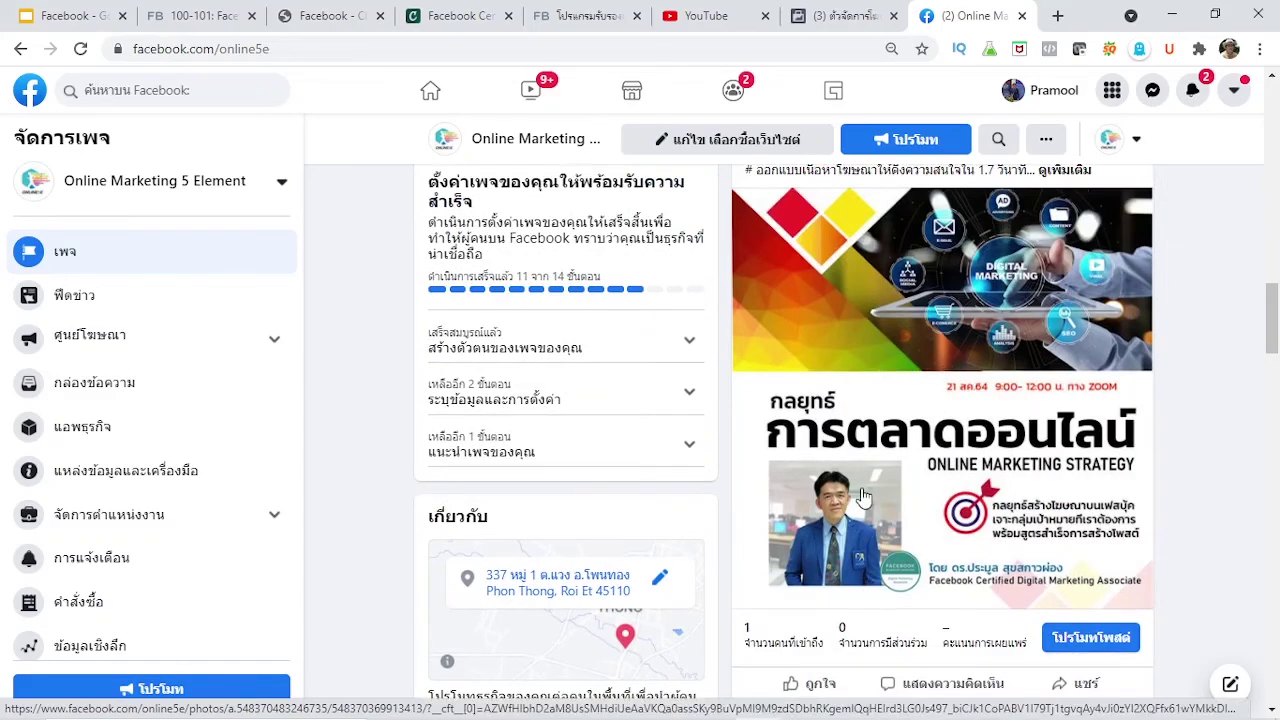
scroll(524, 478, up, 10)
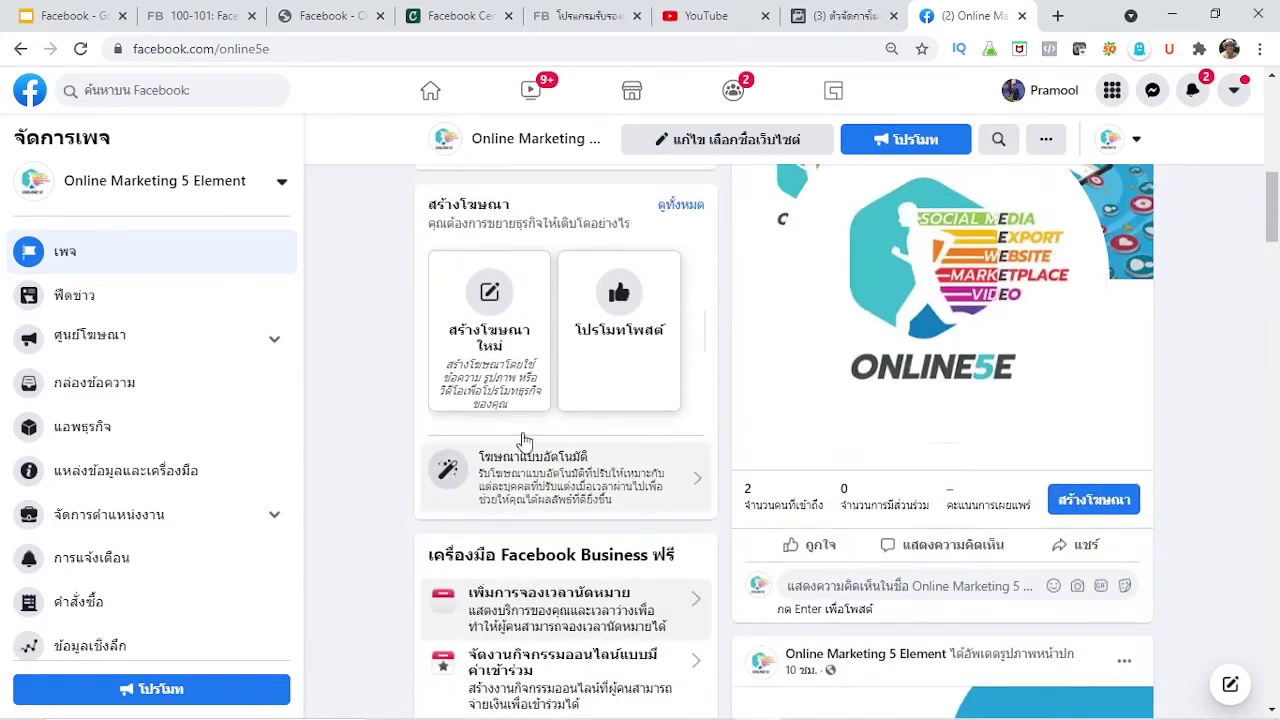
scroll(503, 337, up, 4)
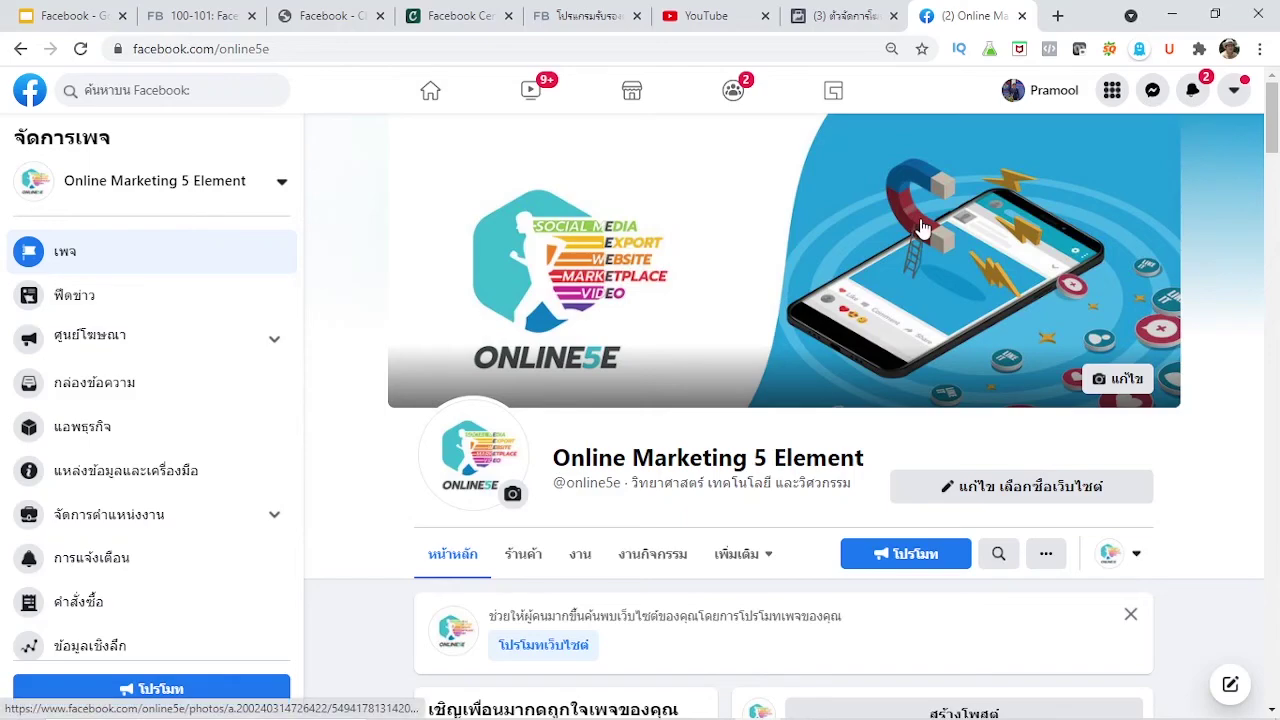
scroll(919, 243, down, 5)
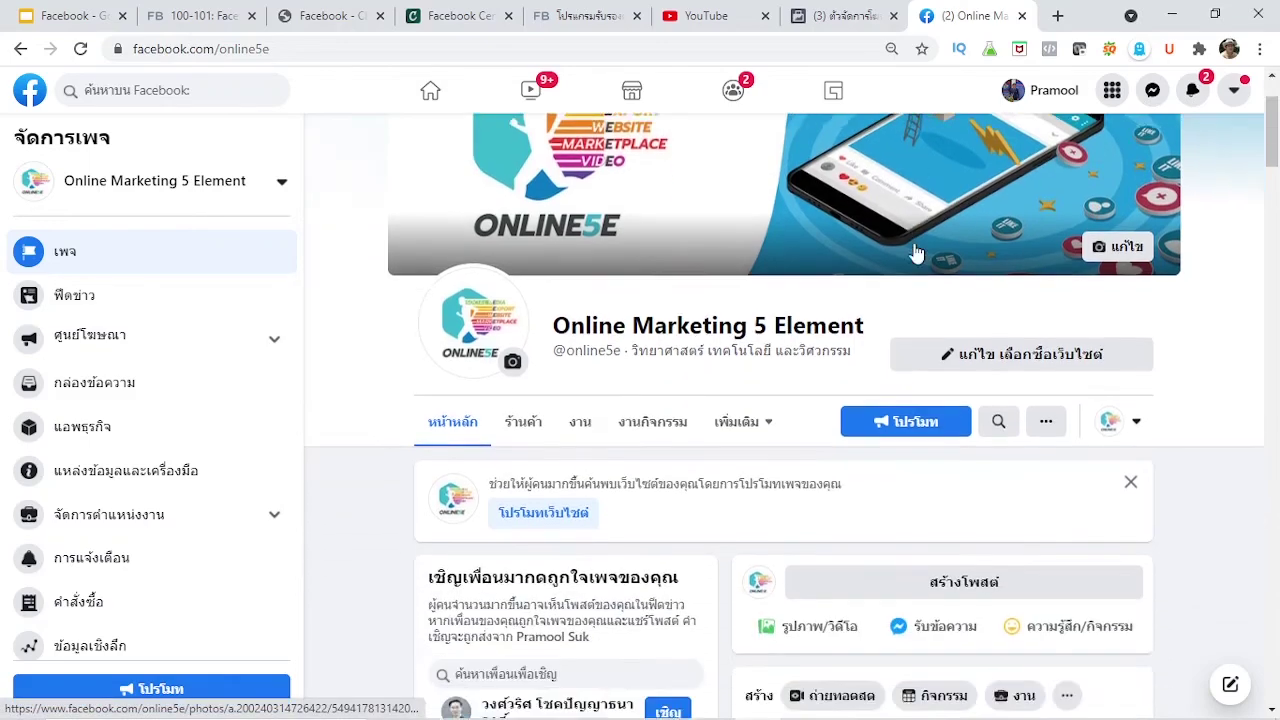
scroll(914, 250, down, 6)
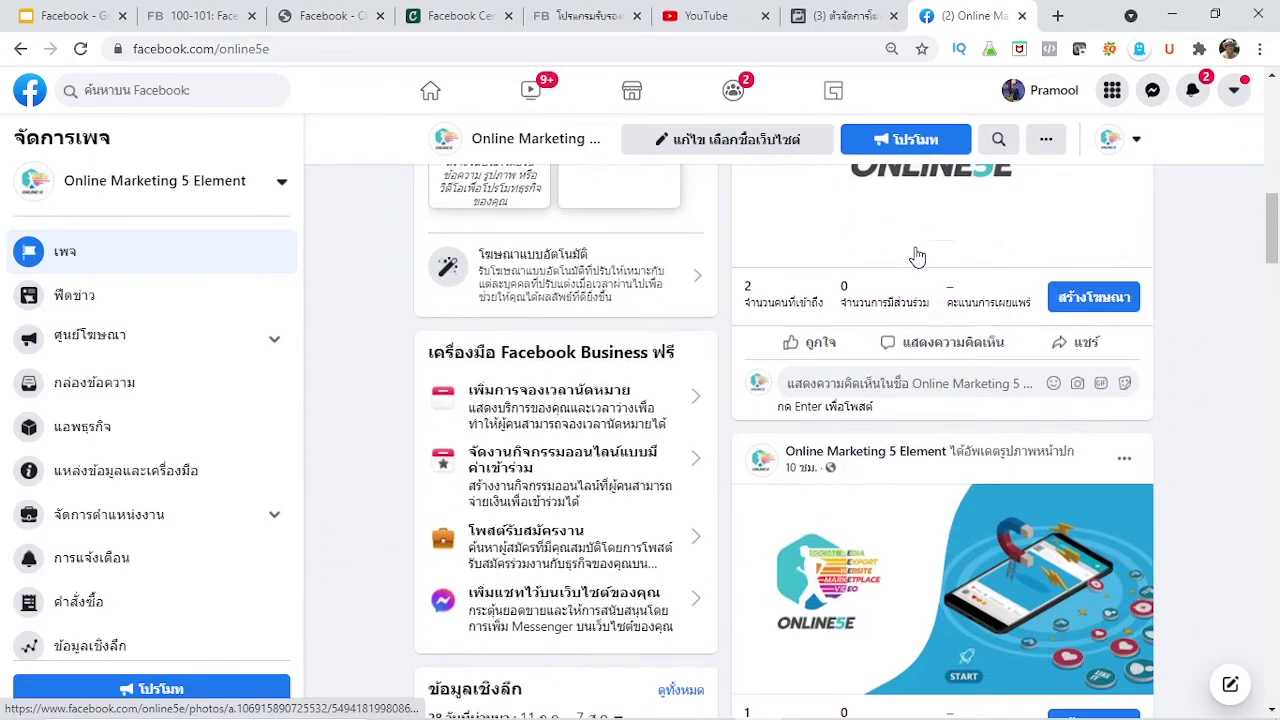
scroll(910, 263, down, 6)
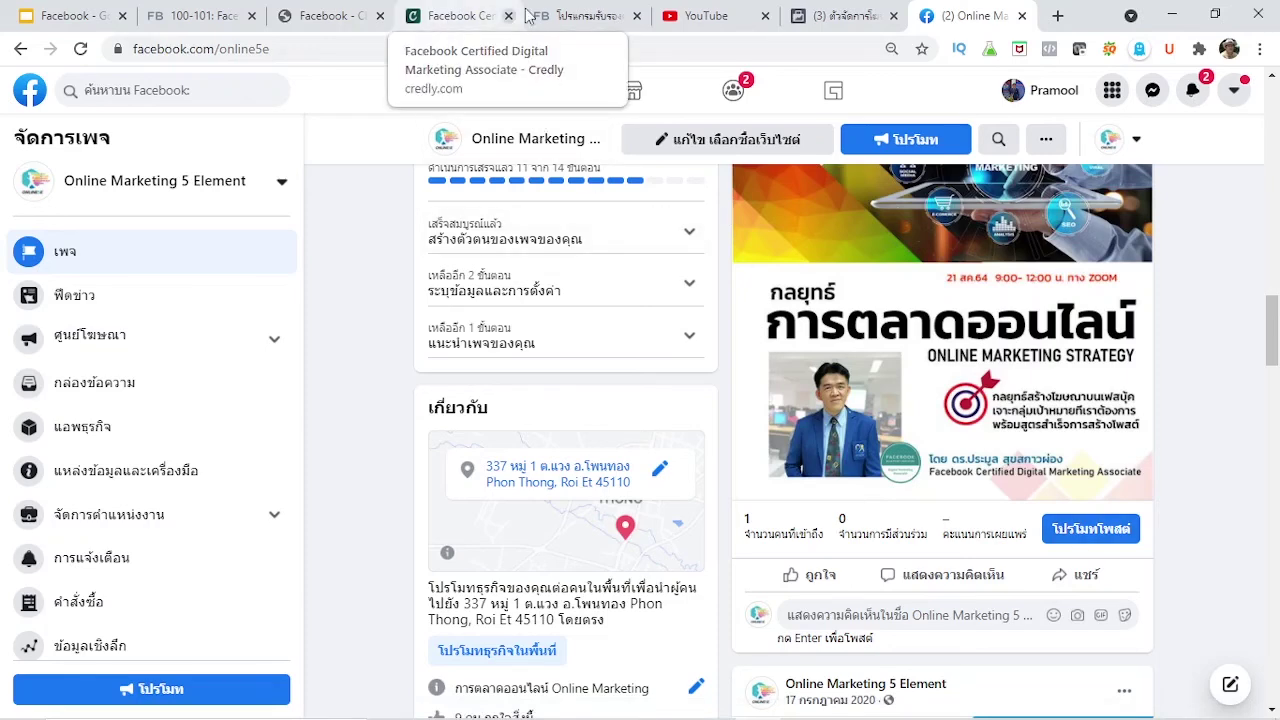
Step: Switch to Ads Manager and create a new campaign with the engagement objective (การมีส่วนร่วม) and post engagement type (การมีส่วนร่วมกับโพสต์)
click(840, 18)
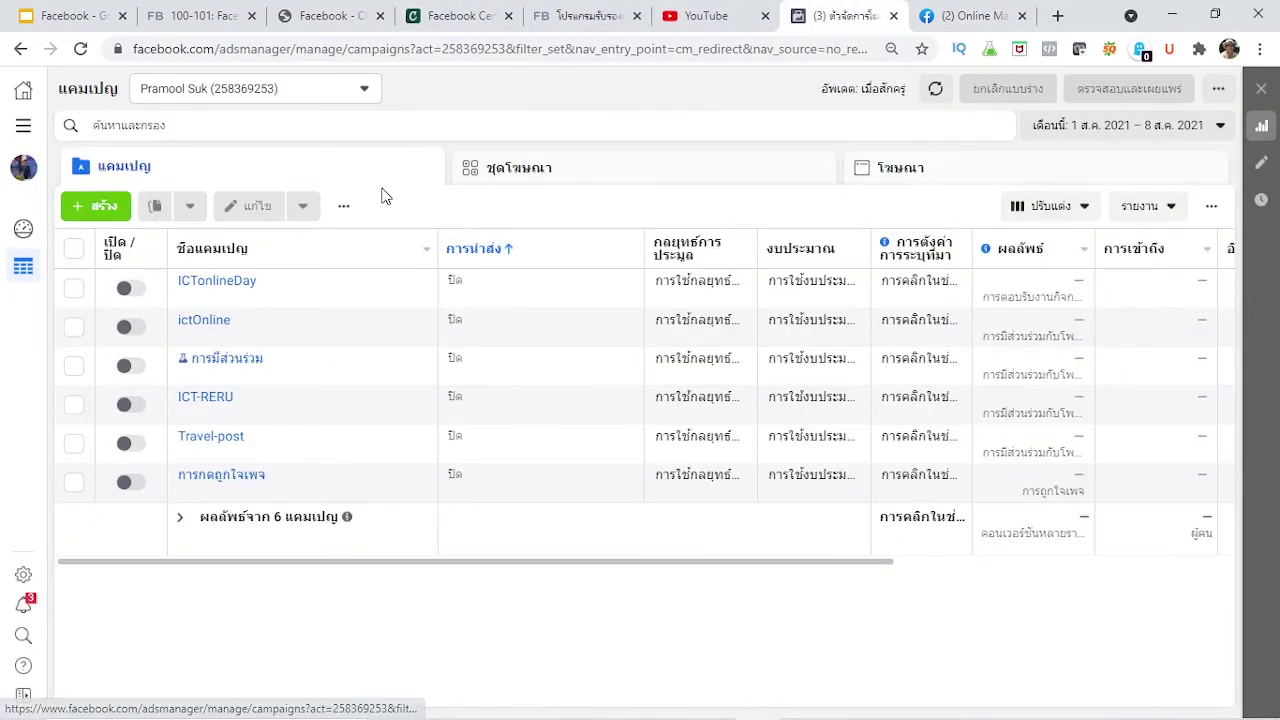
click(112, 210)
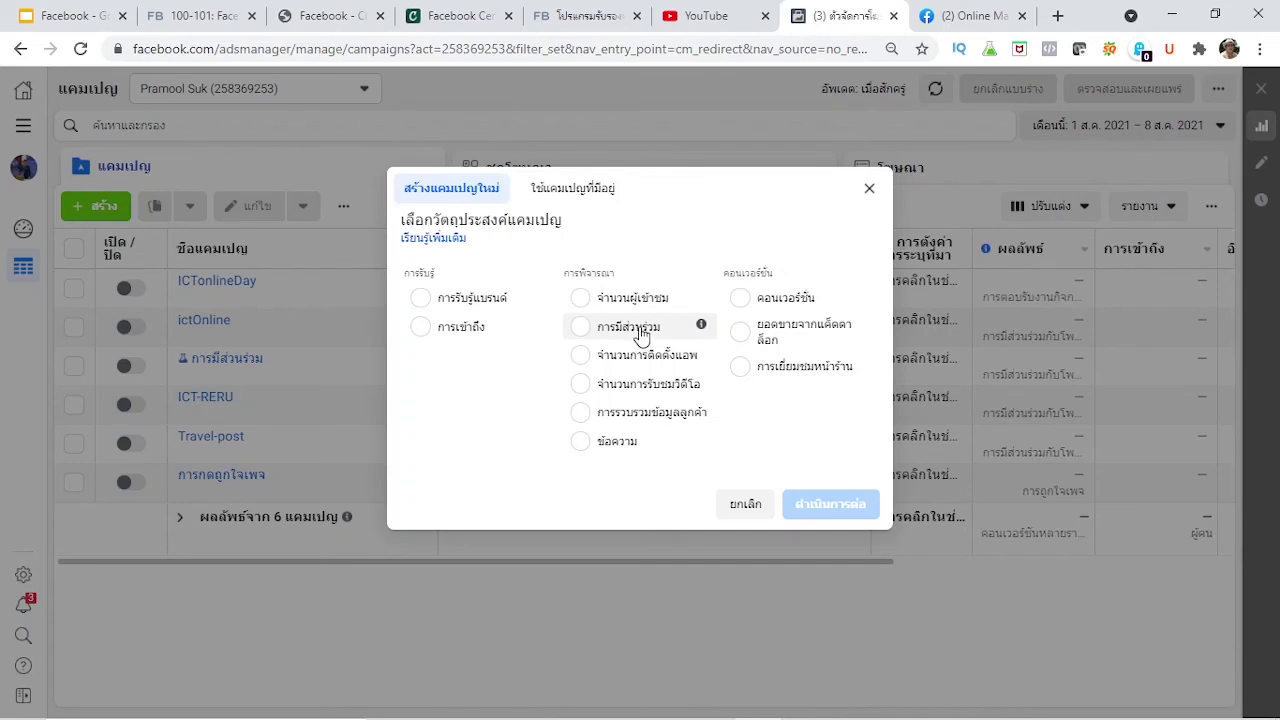
click(584, 332)
mouse_move(699, 355)
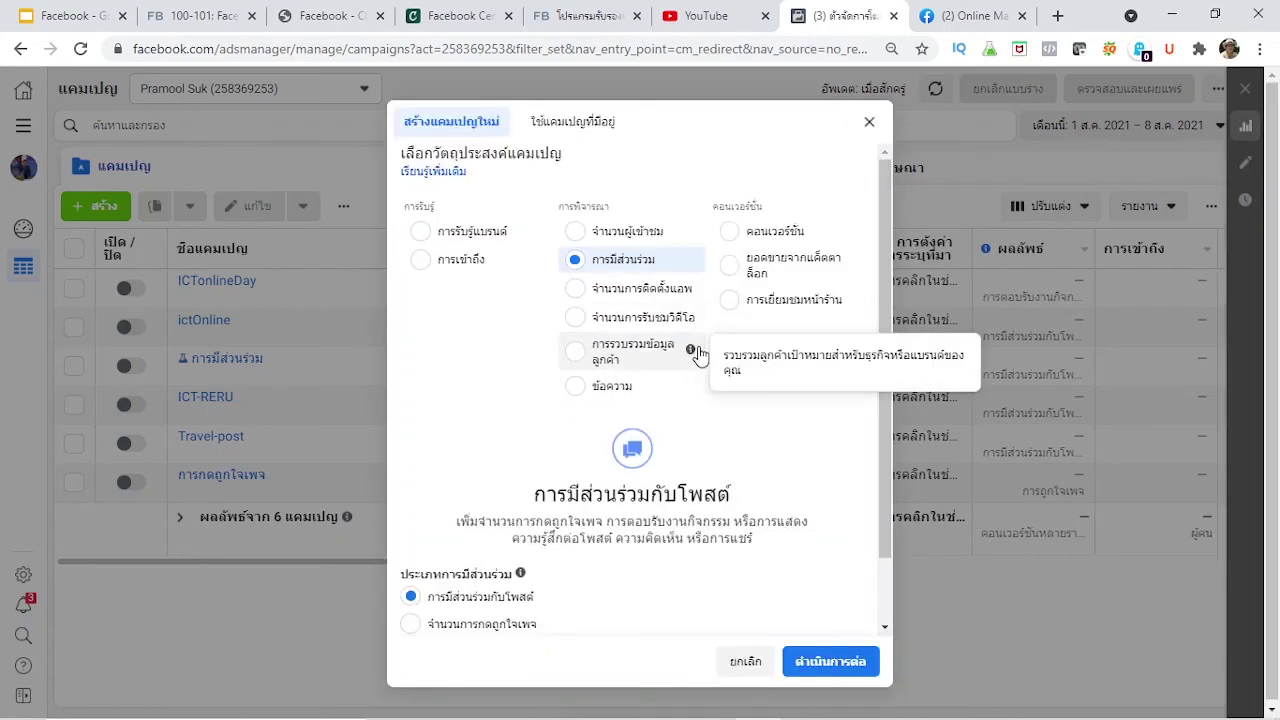
scroll(666, 449, down, 2)
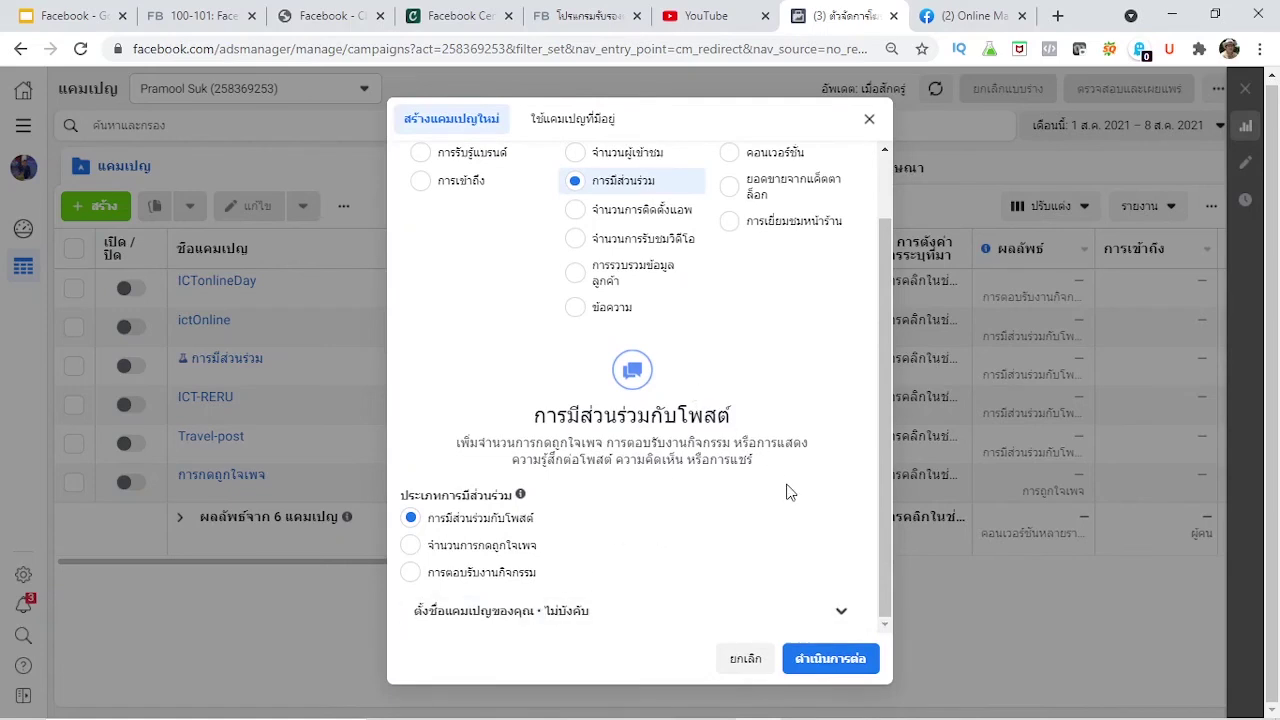
click(838, 611)
scroll(645, 508, up, 3)
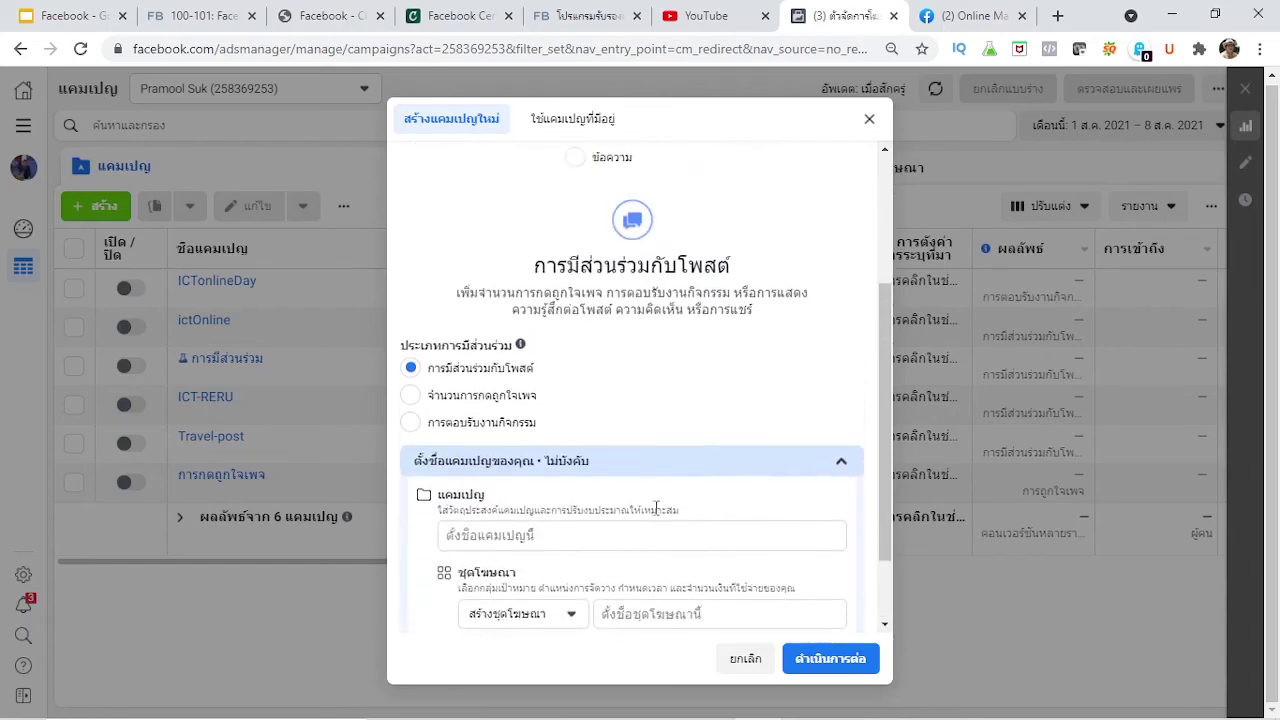
click(830, 663)
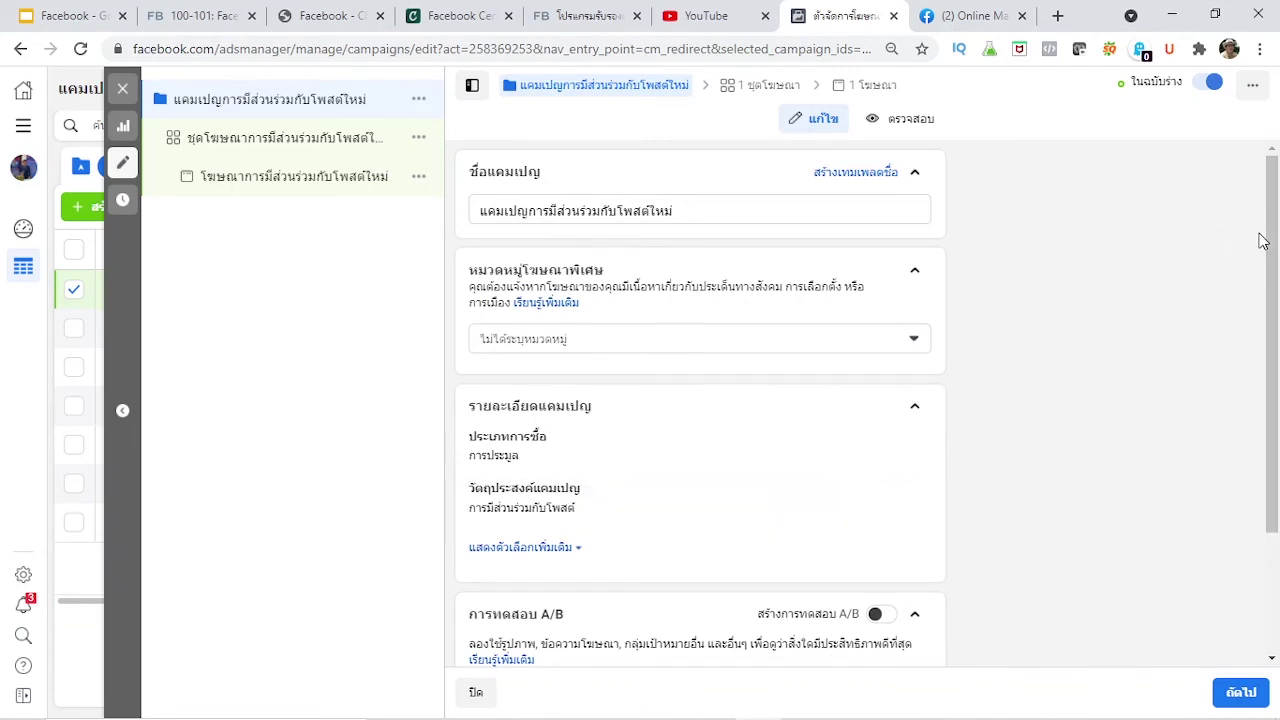
Step: Turn on campaign budget optimization, set the daily budget to 100 THB and continue to the ad set settings
scroll(1260, 266, down, 1)
scroll(1258, 290, up, 1)
scroll(645, 405, down, 2)
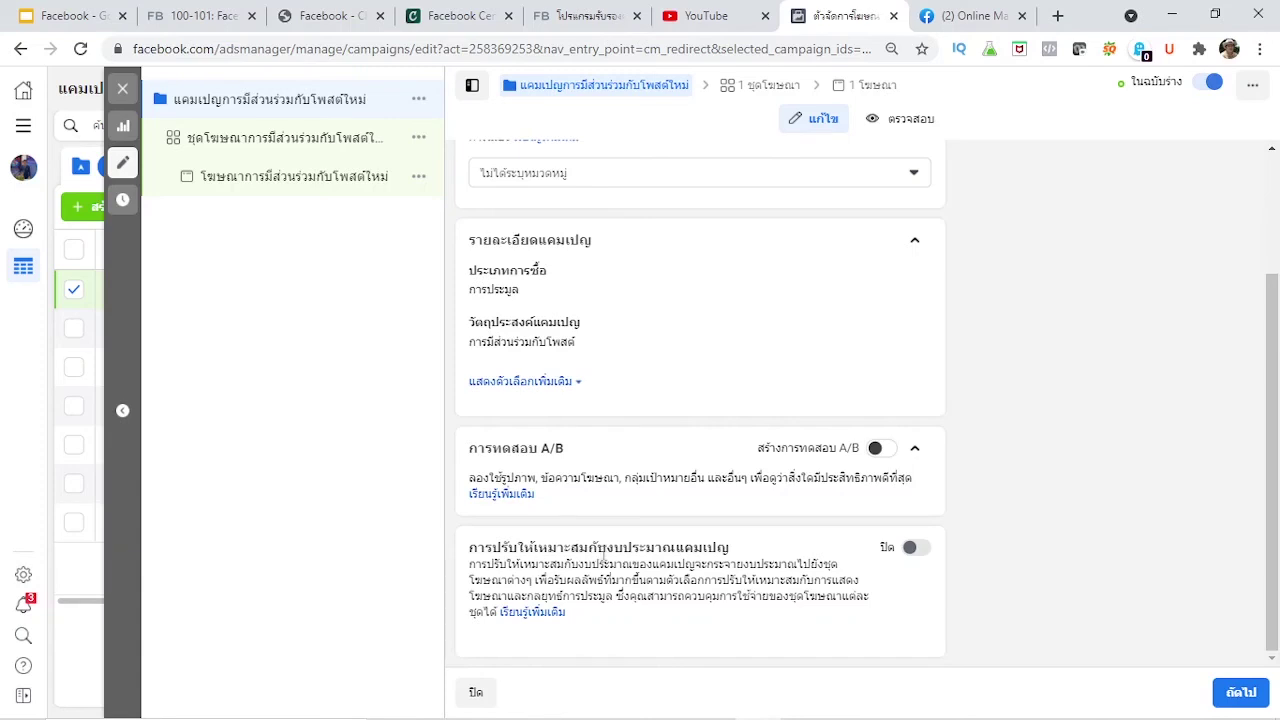
click(921, 551)
scroll(823, 546, down, 2)
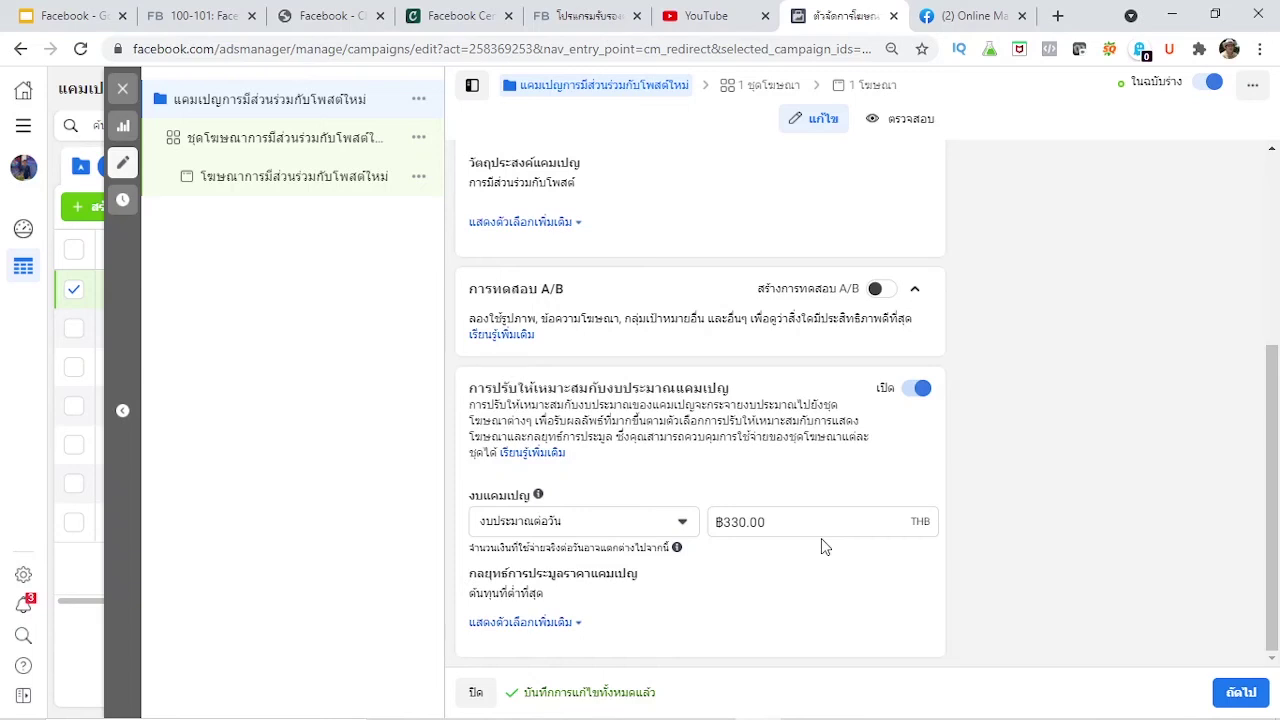
drag(723, 521, 743, 519)
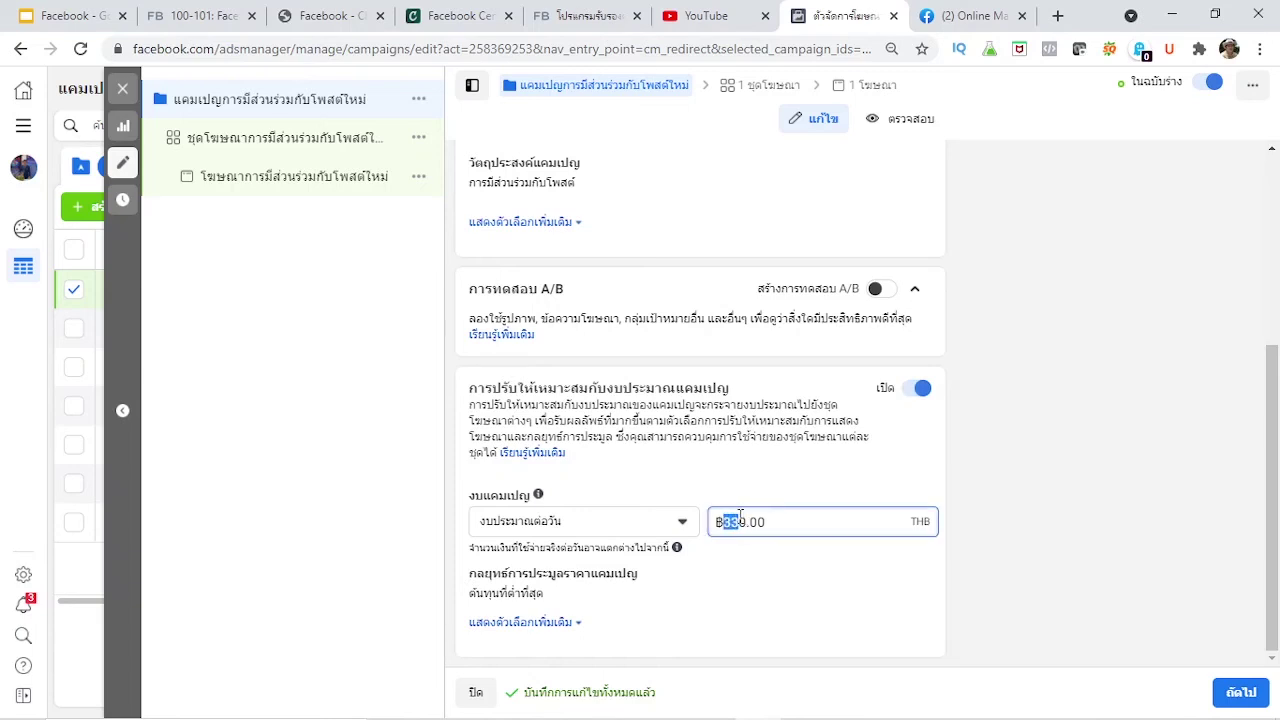
text(100)
click(1246, 698)
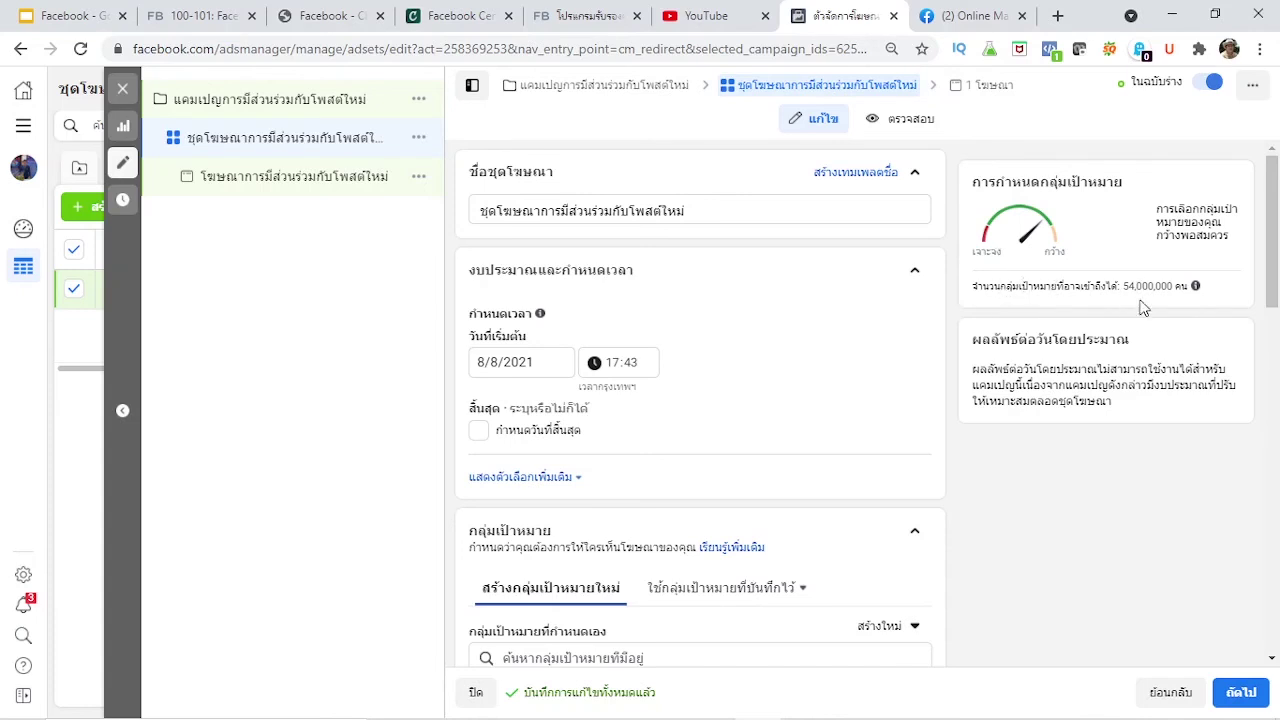
Step: Remove Thailand (ไทย) from the ad set's audience locations
mouse_move(1196, 290)
scroll(805, 374, down, 2)
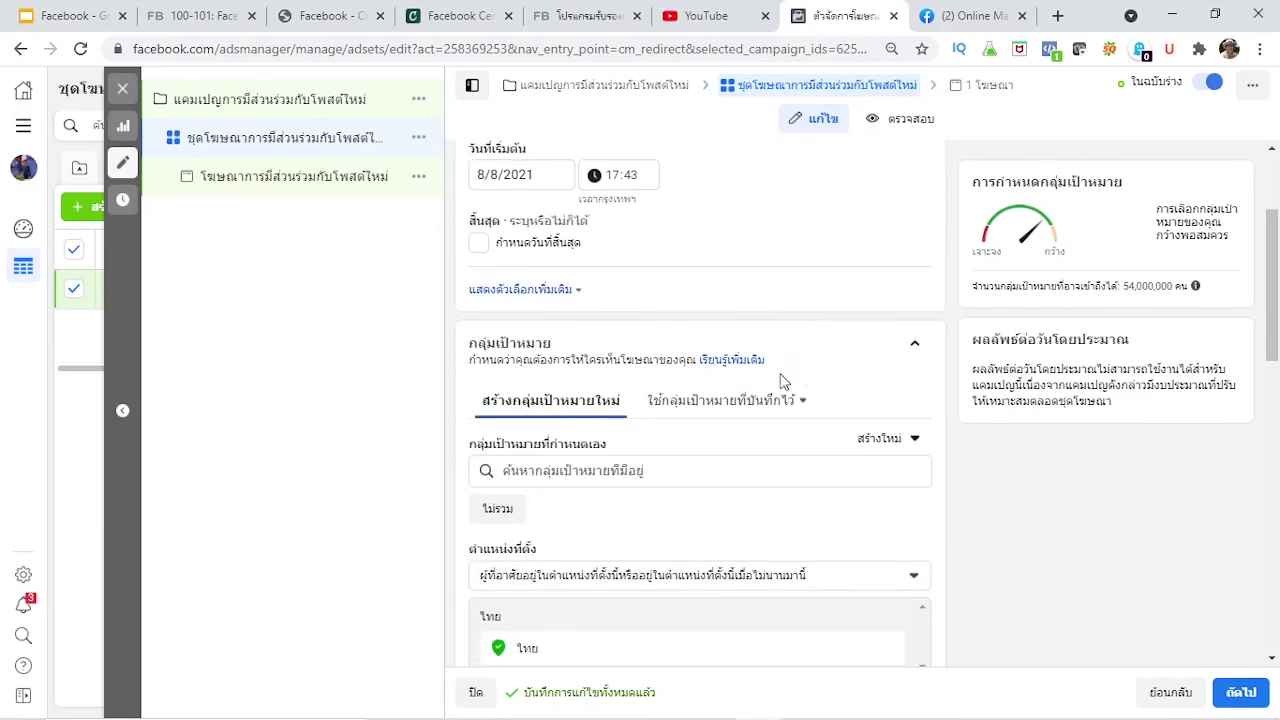
scroll(726, 414, down, 2)
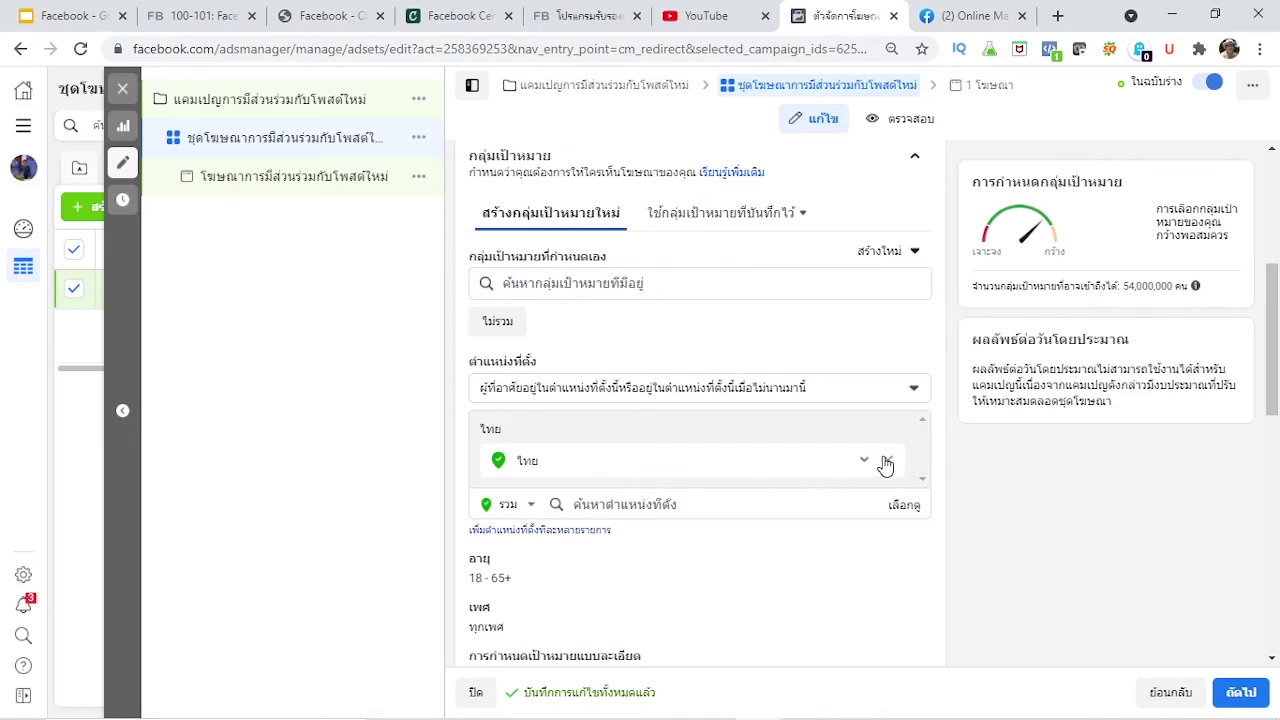
click(889, 463)
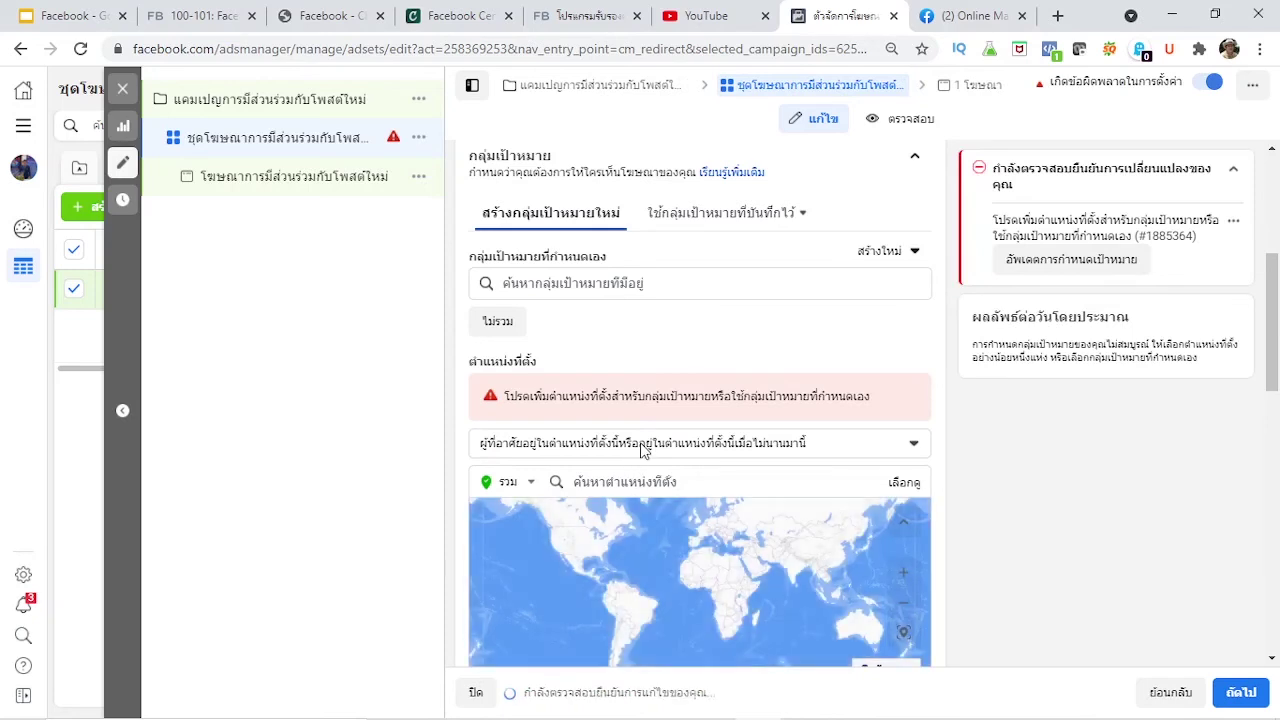
click(643, 451)
click(643, 451)
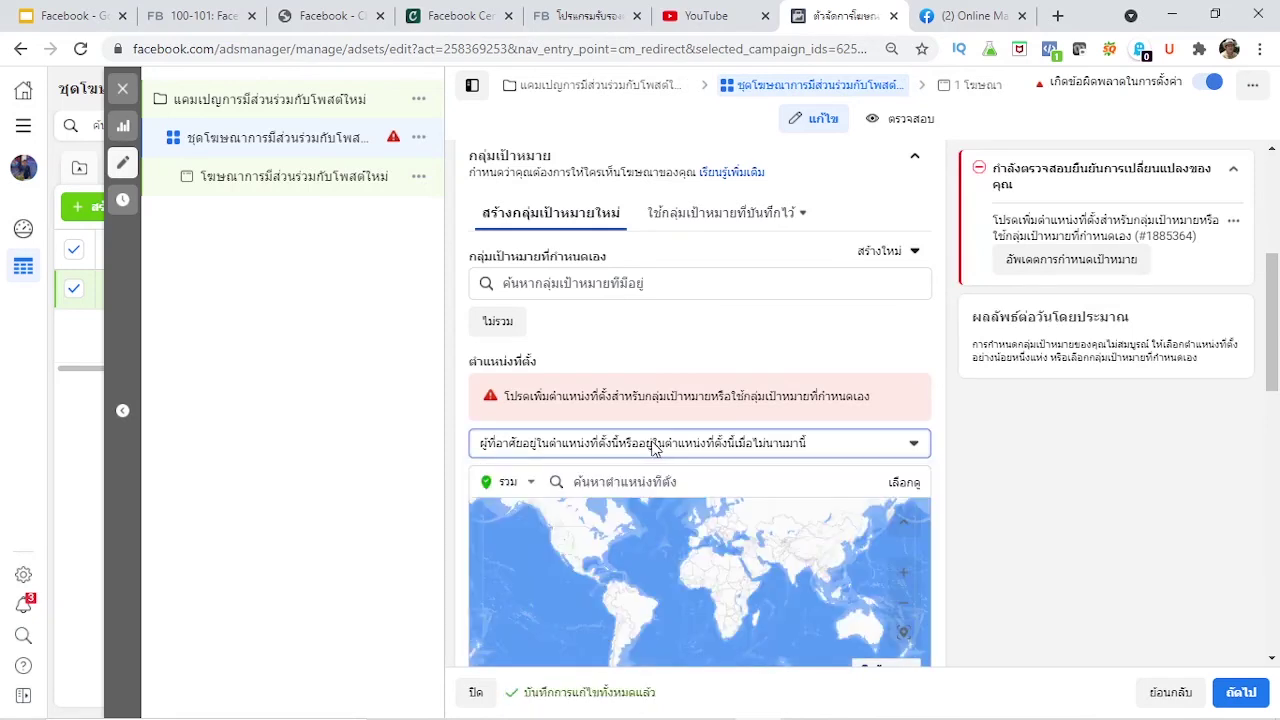
Step: Search the audience locations for ร้อยเอ็ด and add the city ร้อยเอ็ด, Roi Et, ไทย
click(707, 488)
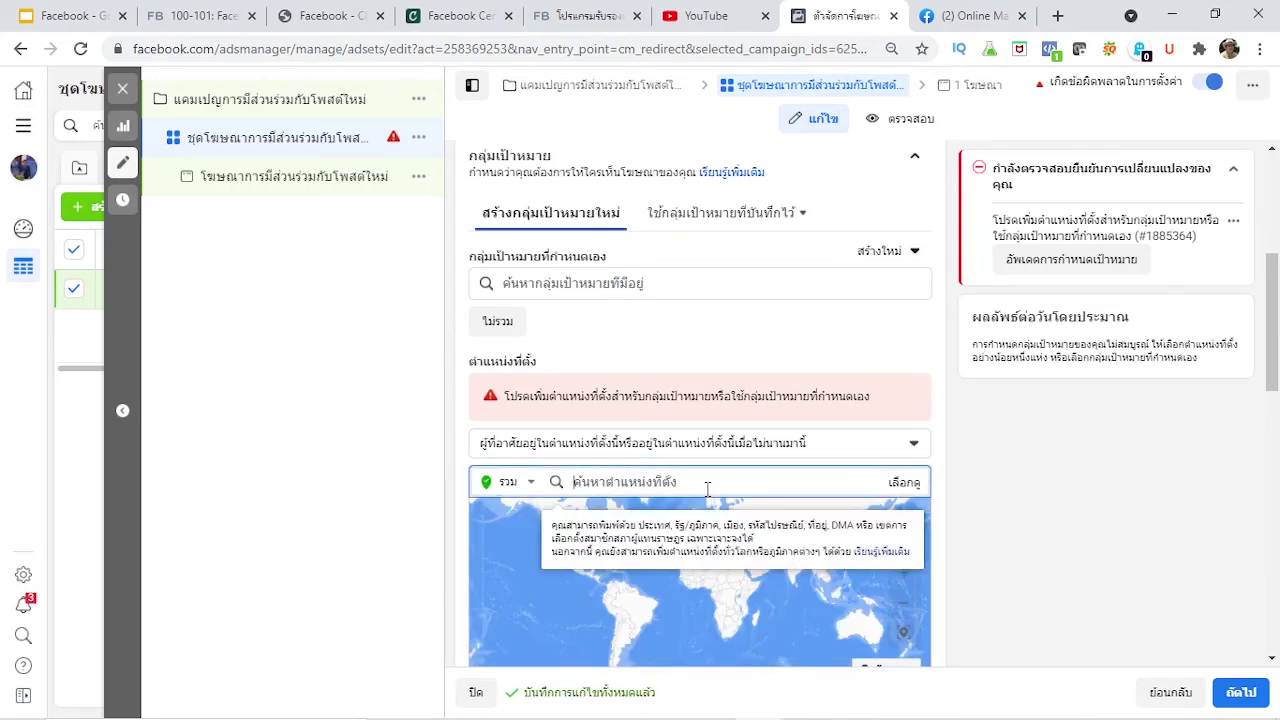
text(i)
key(BackSpace)
key(BackSpace)
text(รัฐ)
text(ยเอ็ด)
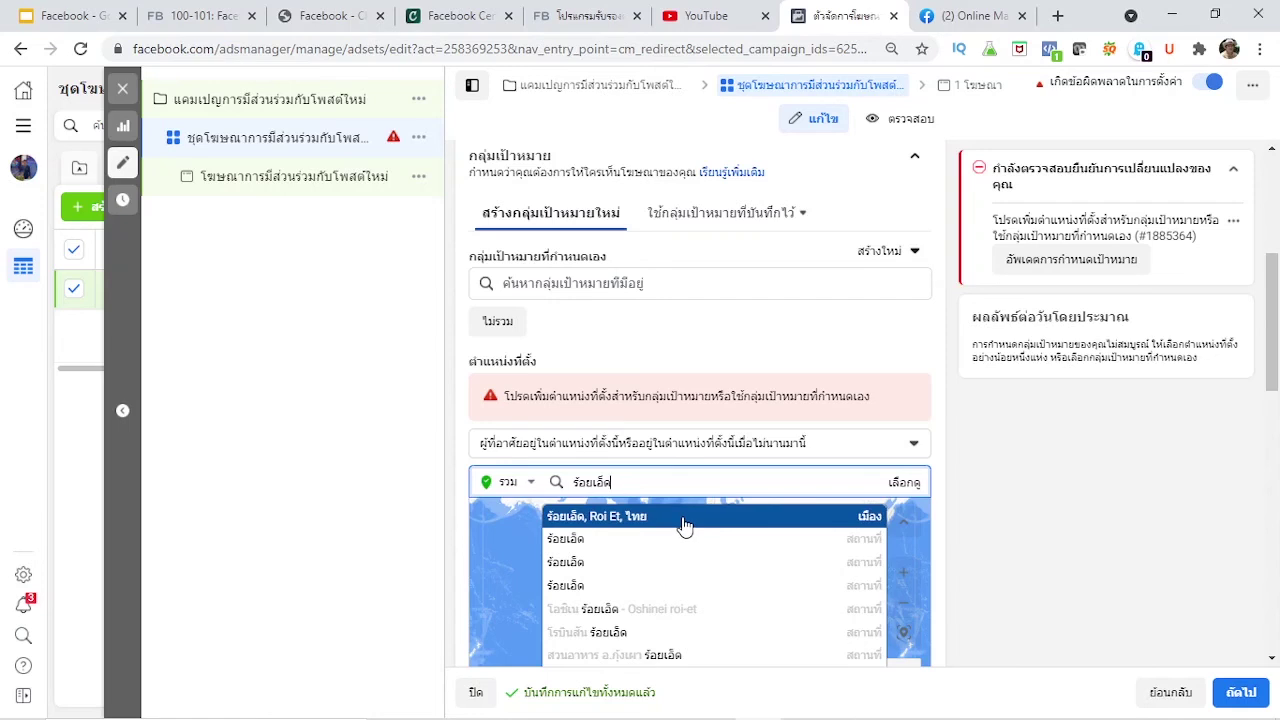
click(684, 527)
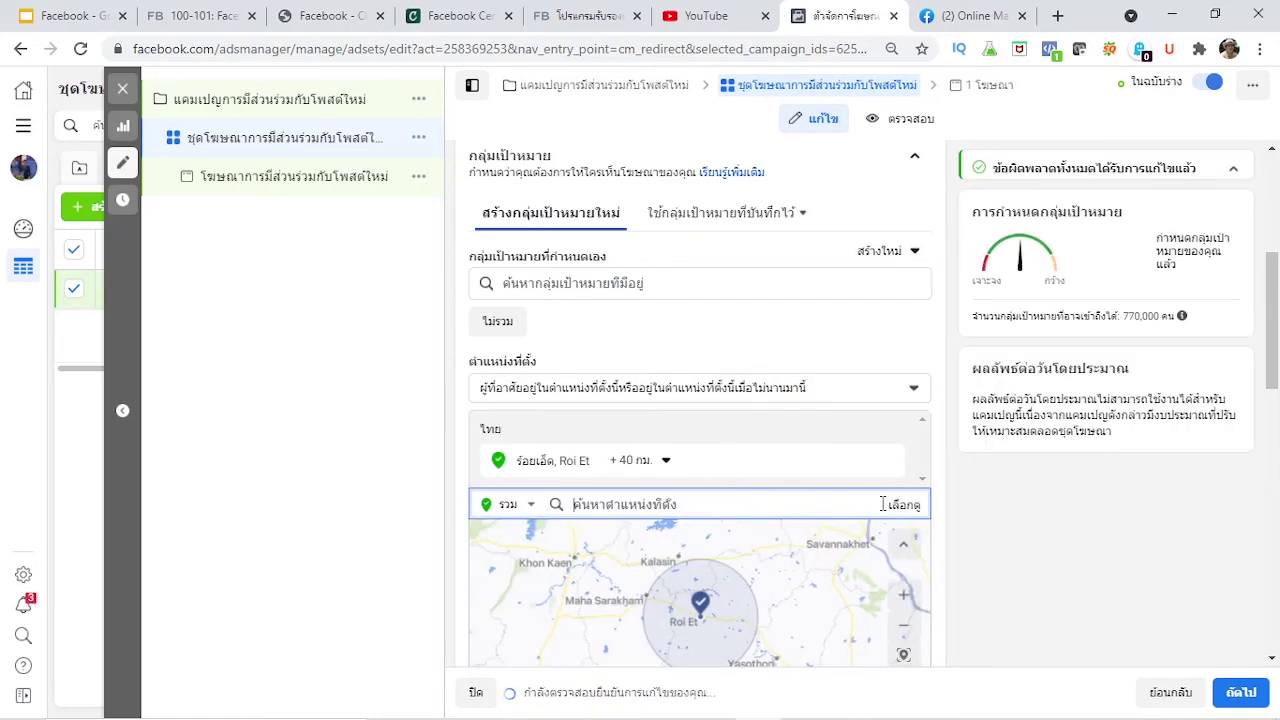
Step: Widen the targeting radius around the city of Roi Et to 79 km
scroll(800, 510, down, 1)
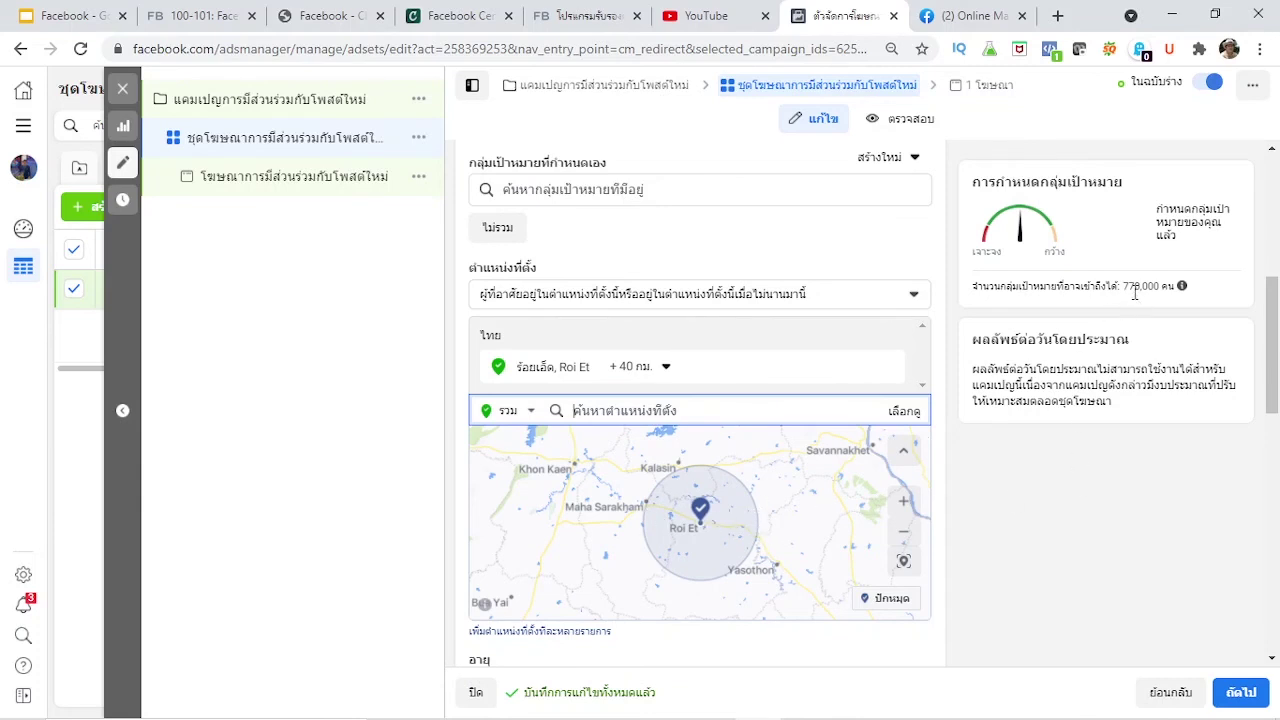
click(655, 366)
click(664, 367)
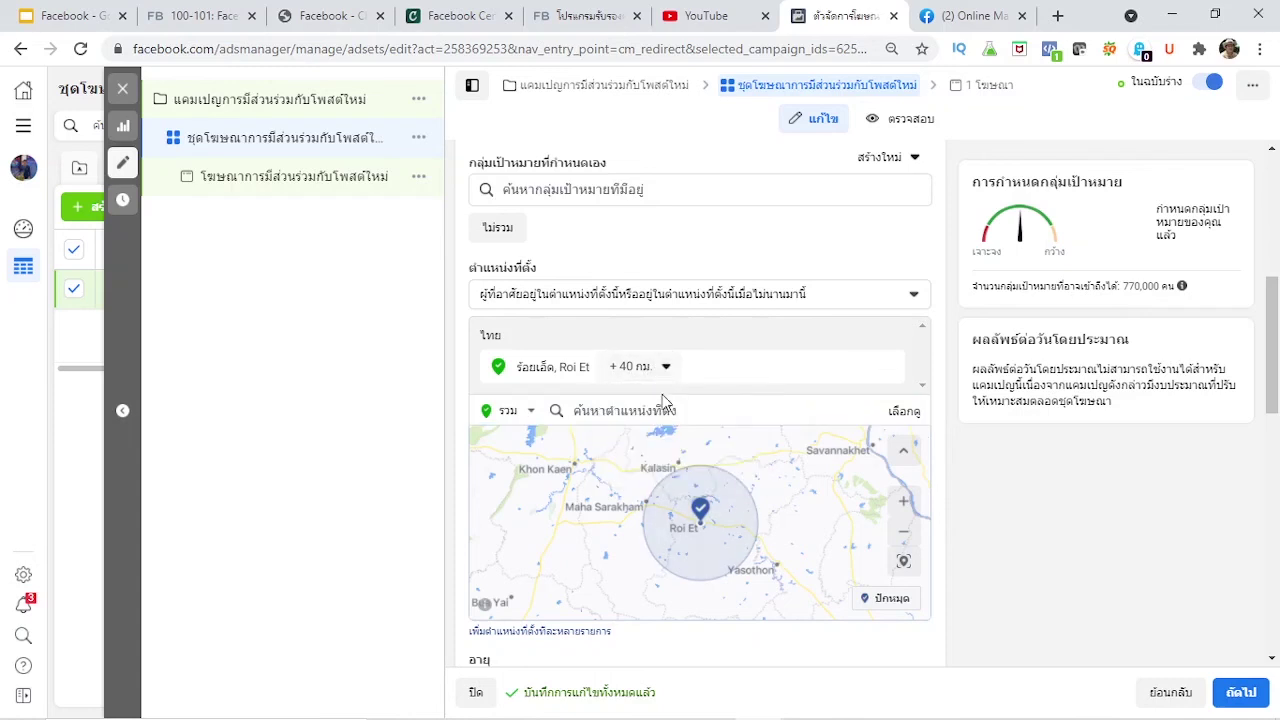
click(667, 370)
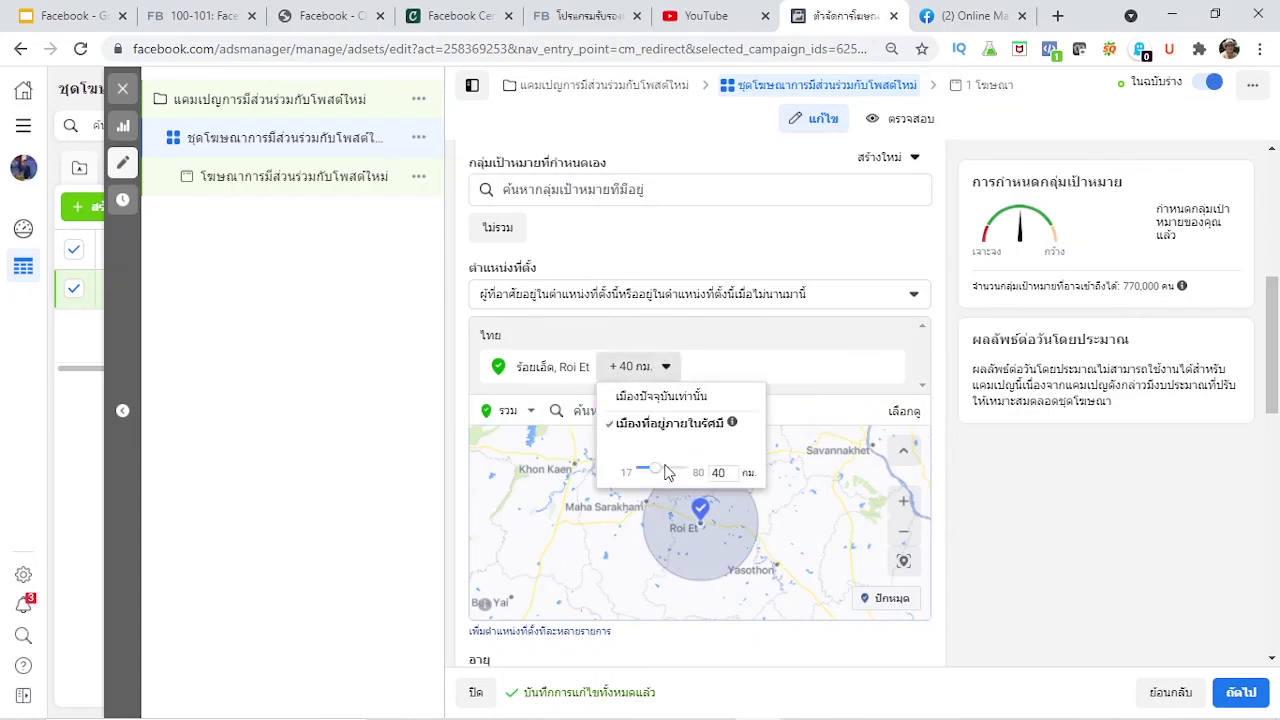
drag(657, 473, 689, 469)
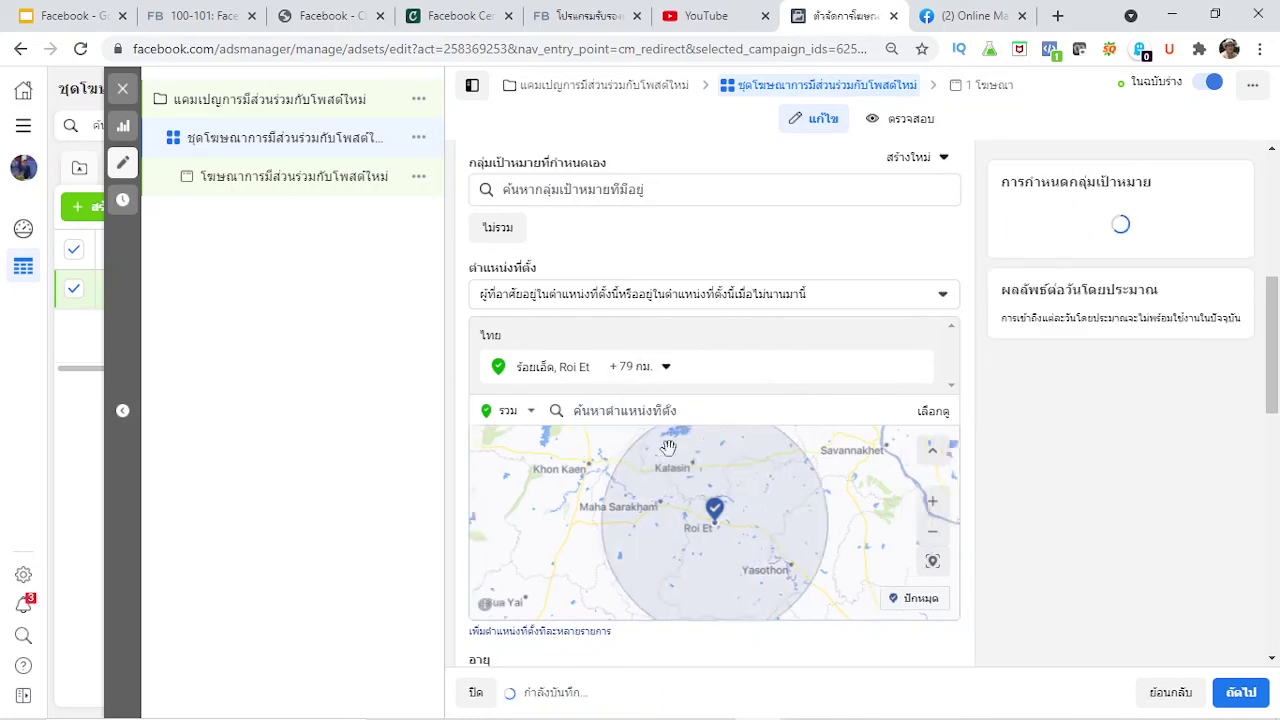
click(664, 367)
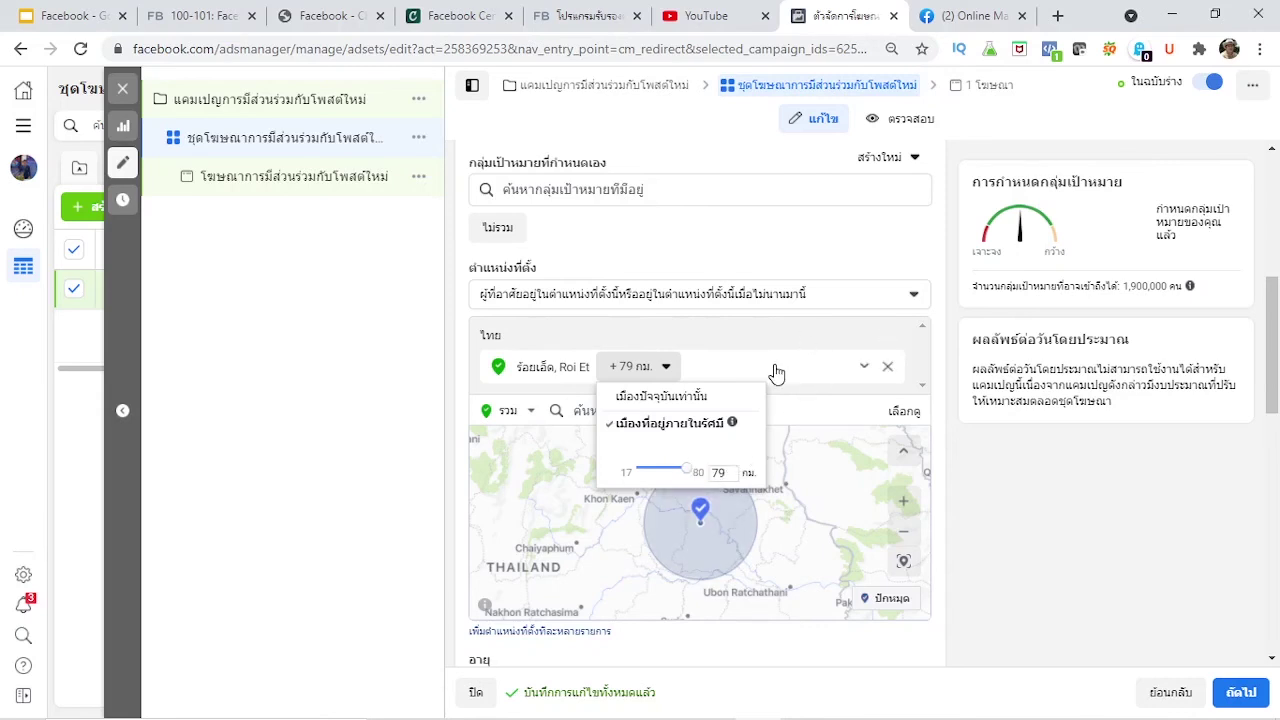
click(775, 372)
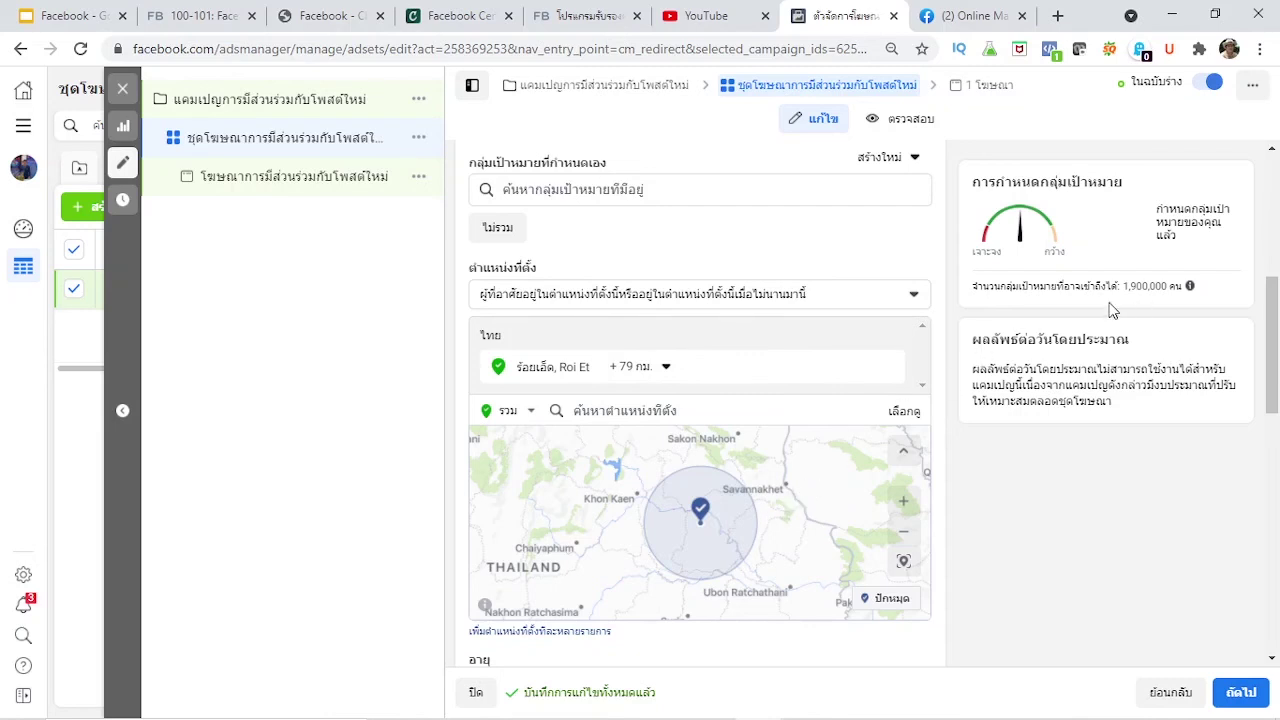
Step: Try the audience location types for people living in, recently in and travelling in this location, ending on the travelling option
scroll(755, 446, down, 2)
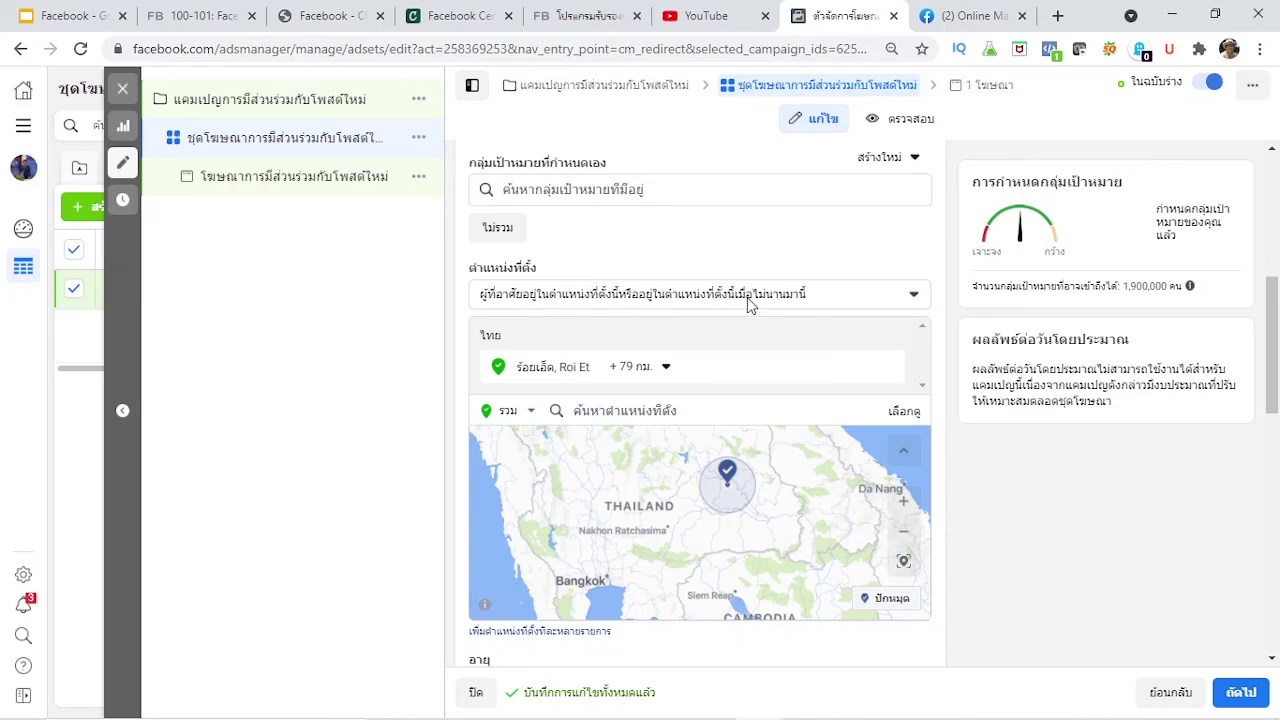
click(913, 298)
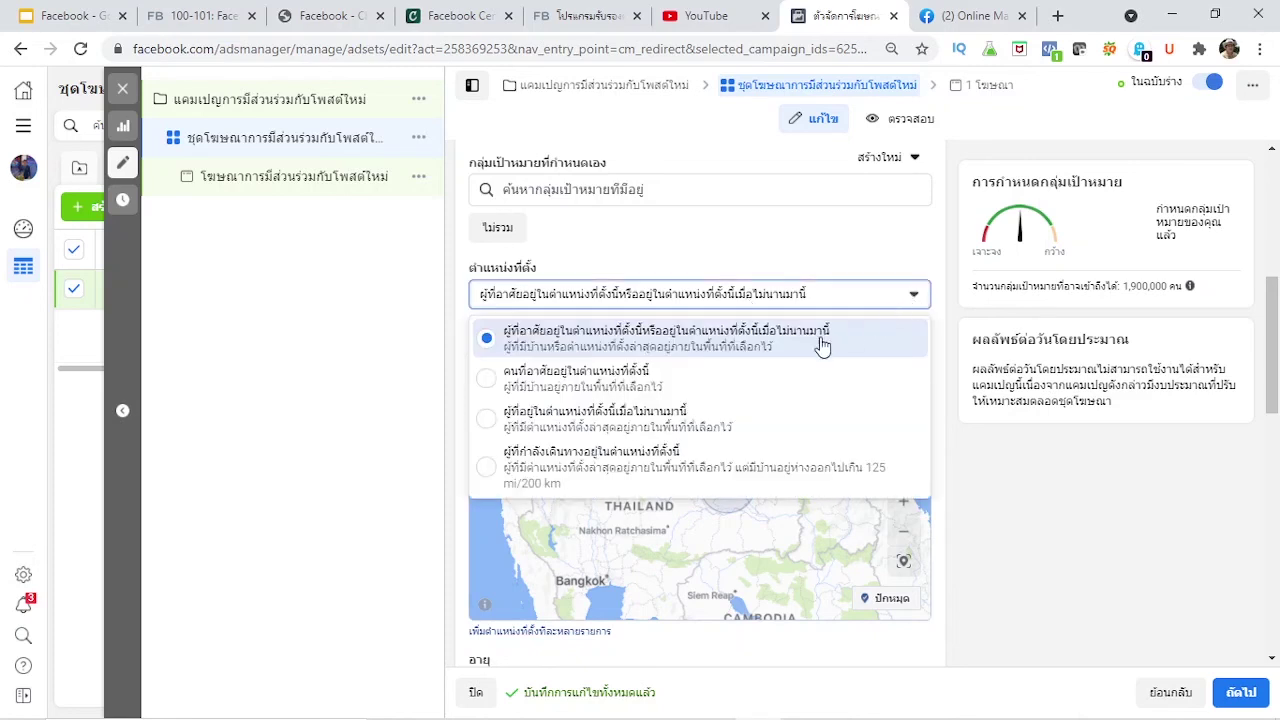
click(647, 385)
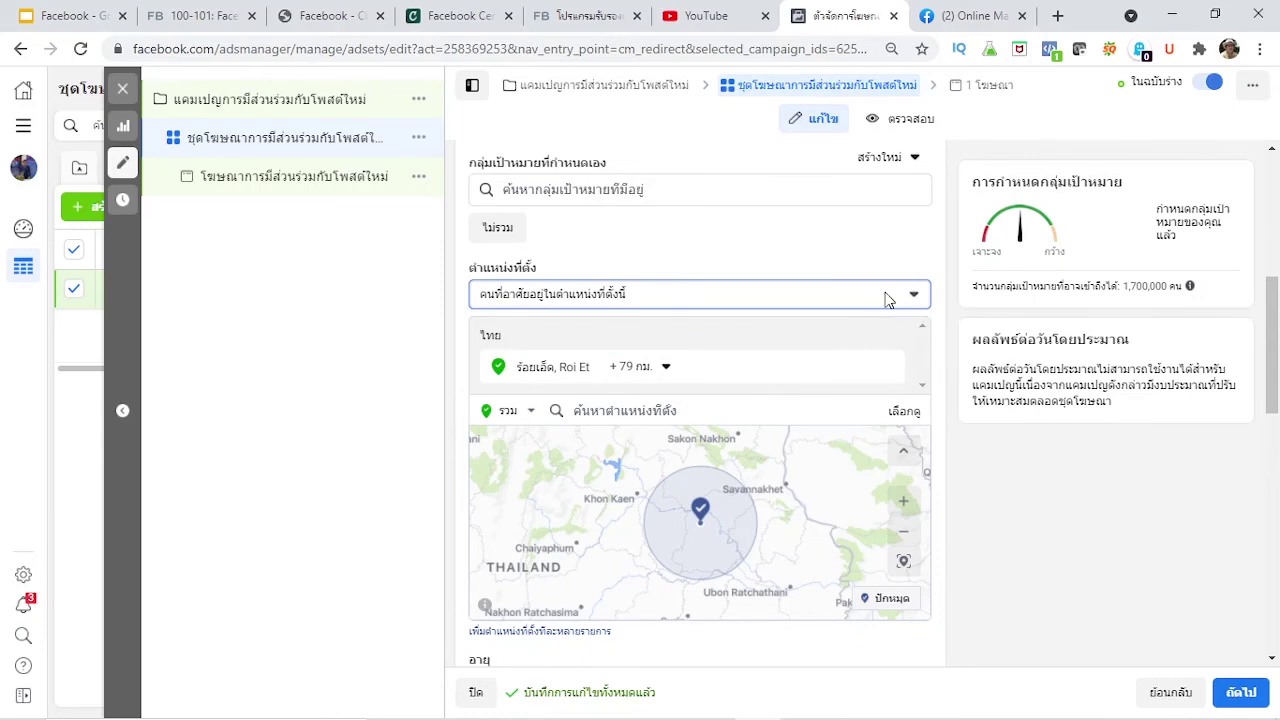
click(913, 294)
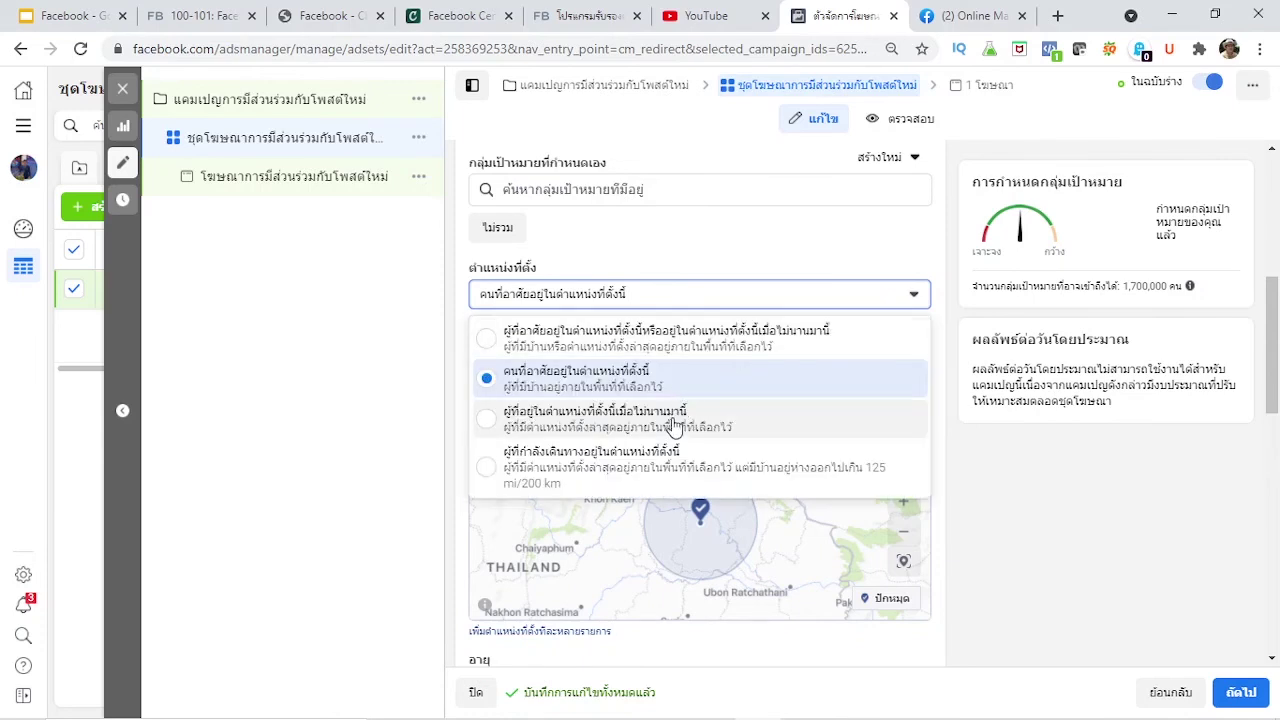
click(530, 428)
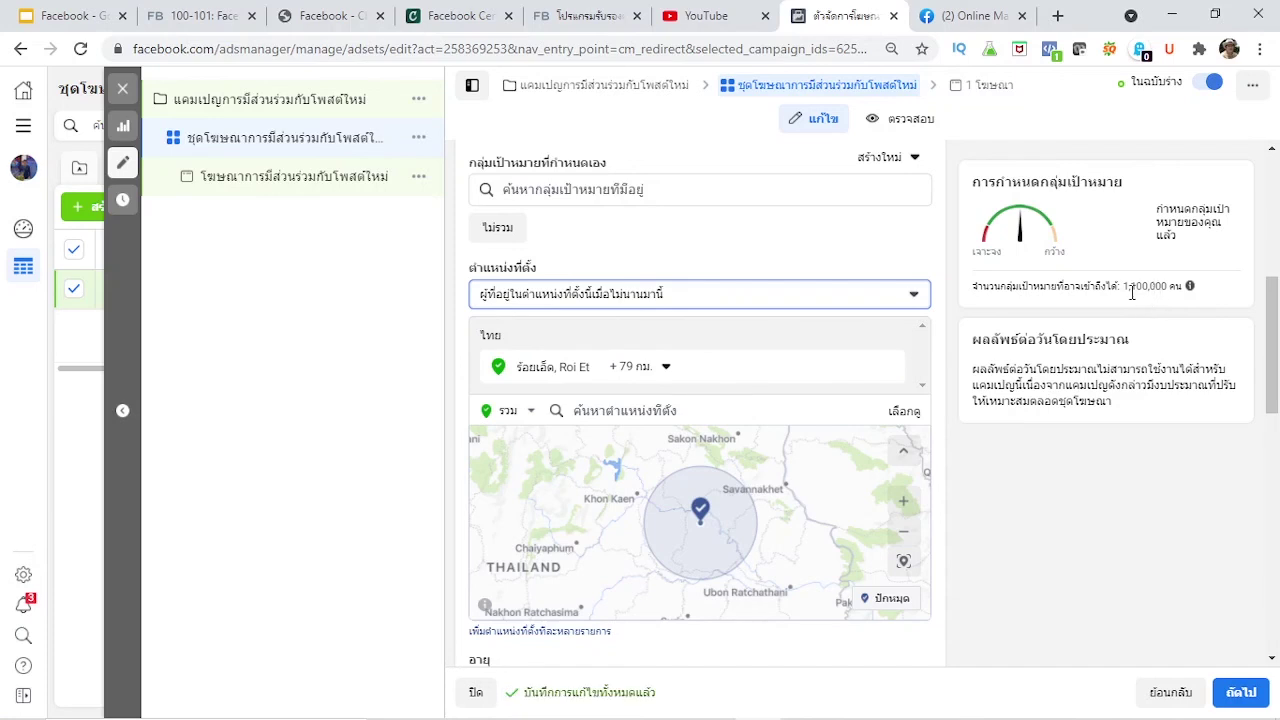
click(748, 300)
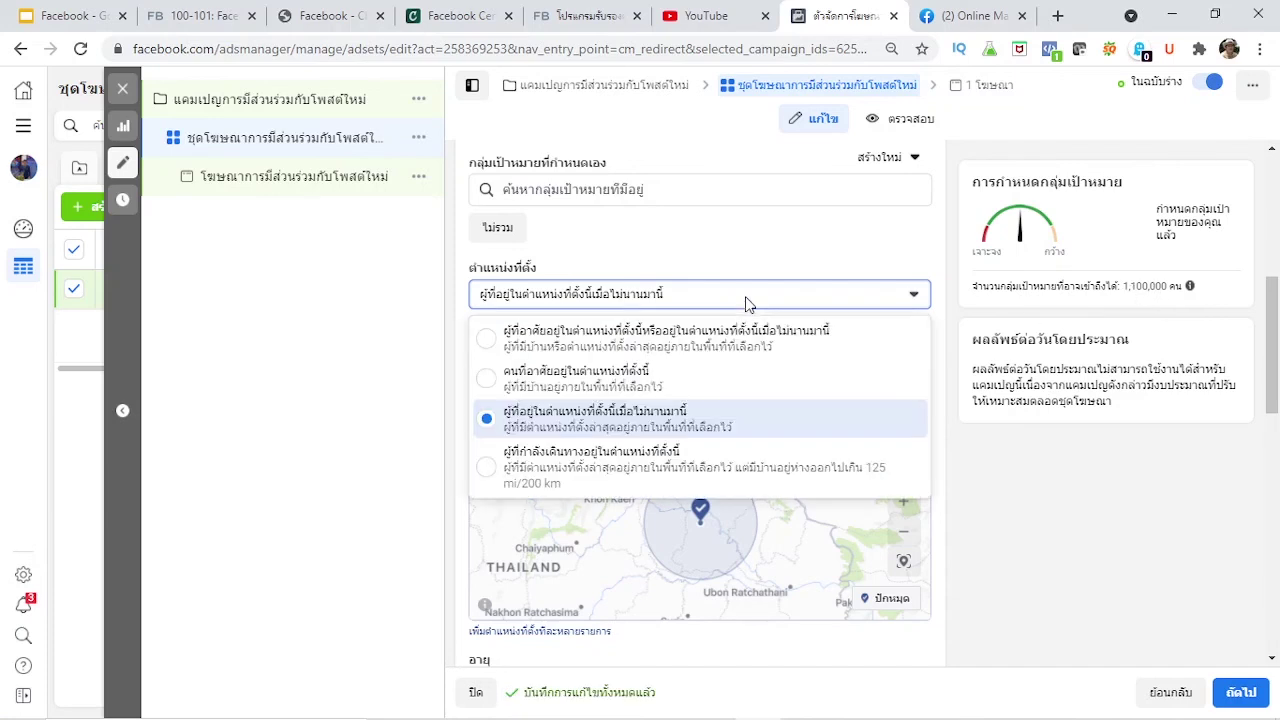
click(576, 468)
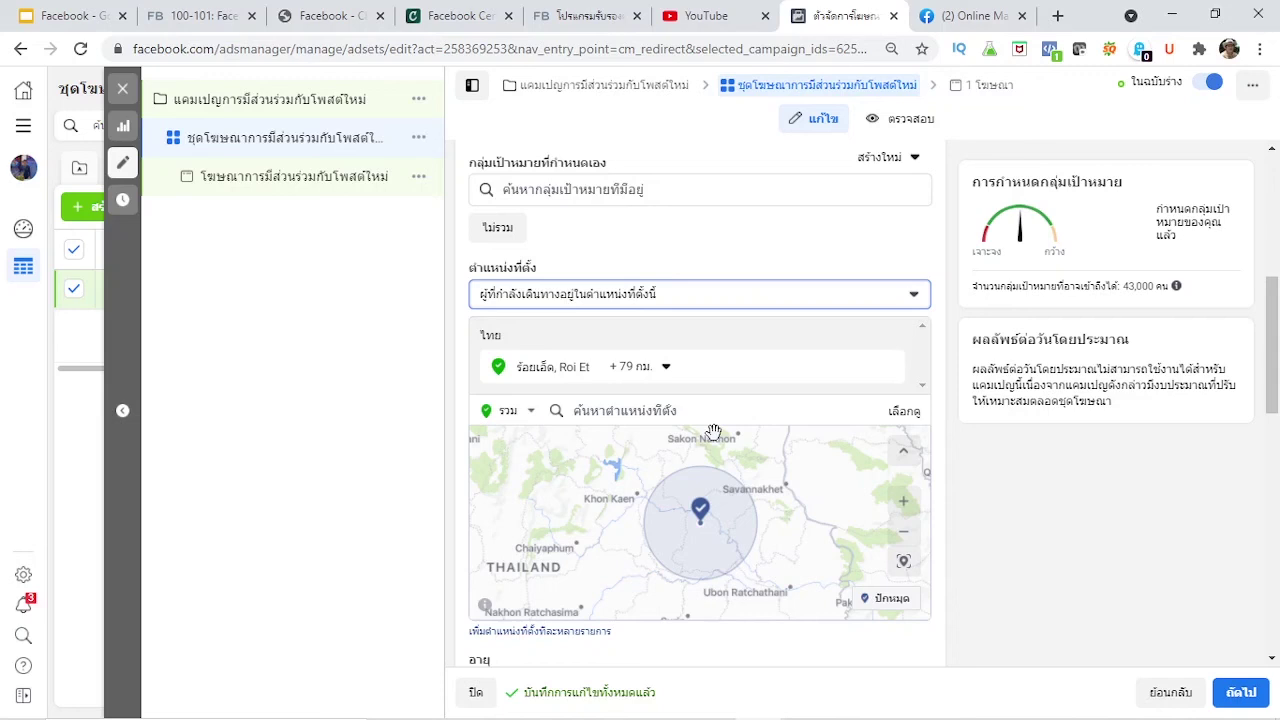
Step: Reduce the targeting radius around the city of ร้อยเอ็ด, Roi Et to 17 km
click(665, 368)
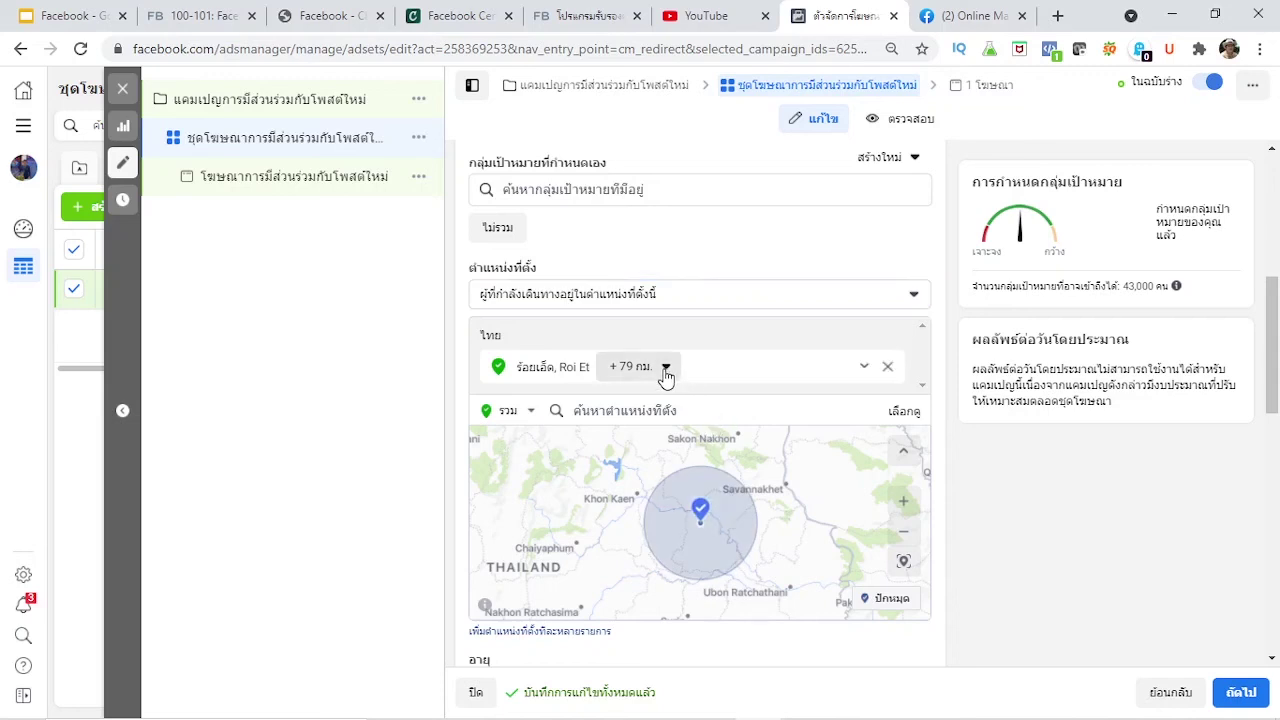
drag(688, 467, 626, 472)
click(648, 485)
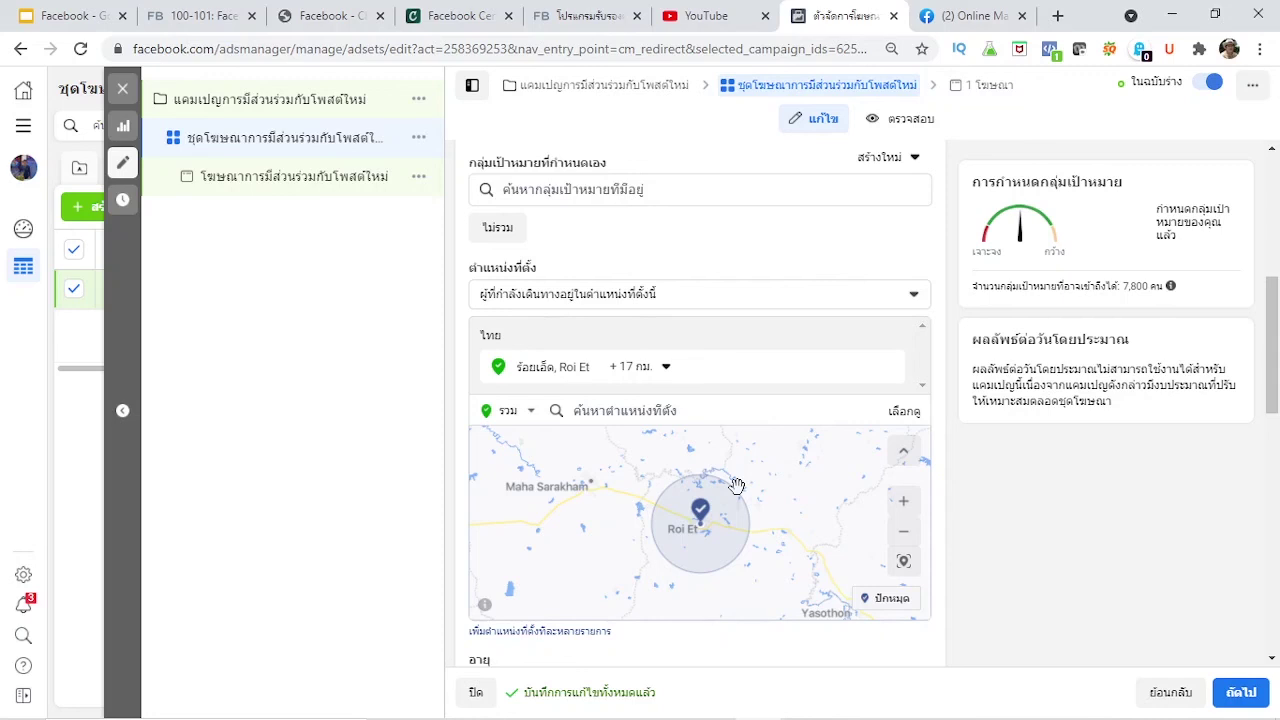
Step: Widen the targeting radius around ร้อยเอ็ด, Roi Et back to 79 km
click(665, 367)
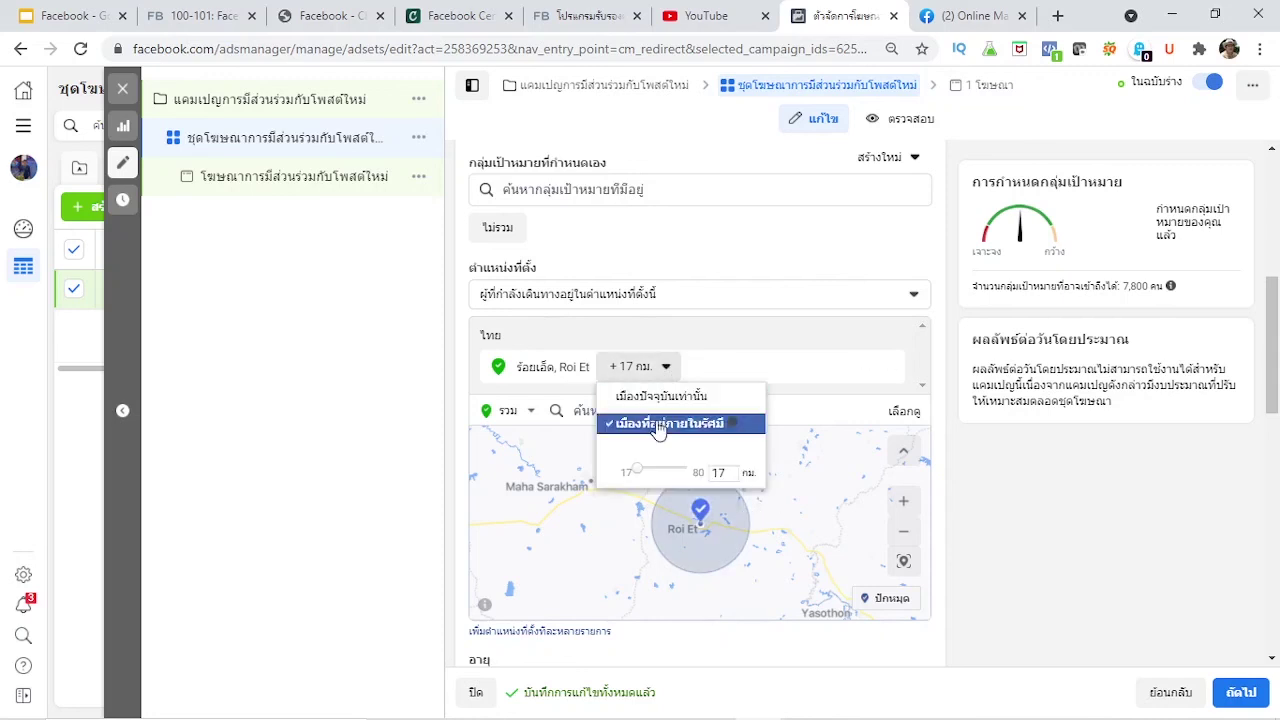
drag(636, 470, 748, 466)
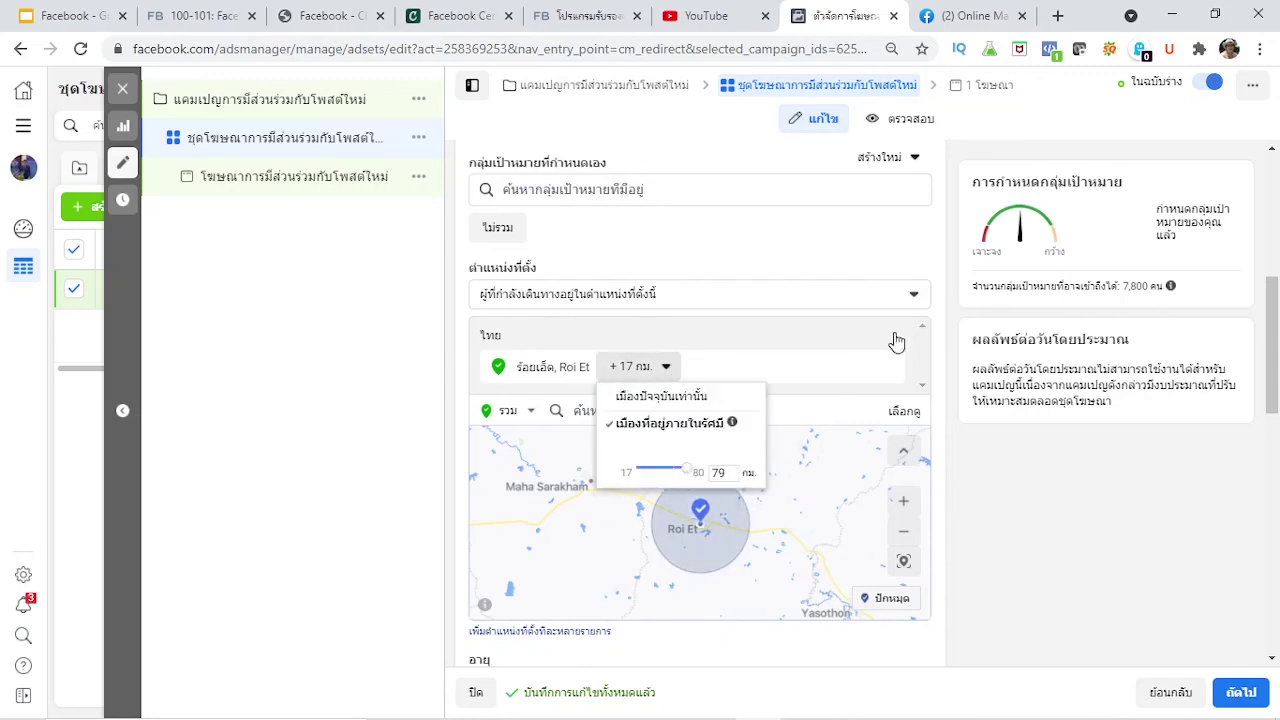
click(885, 367)
scroll(880, 360, down, 3)
scroll(855, 387, down, 2)
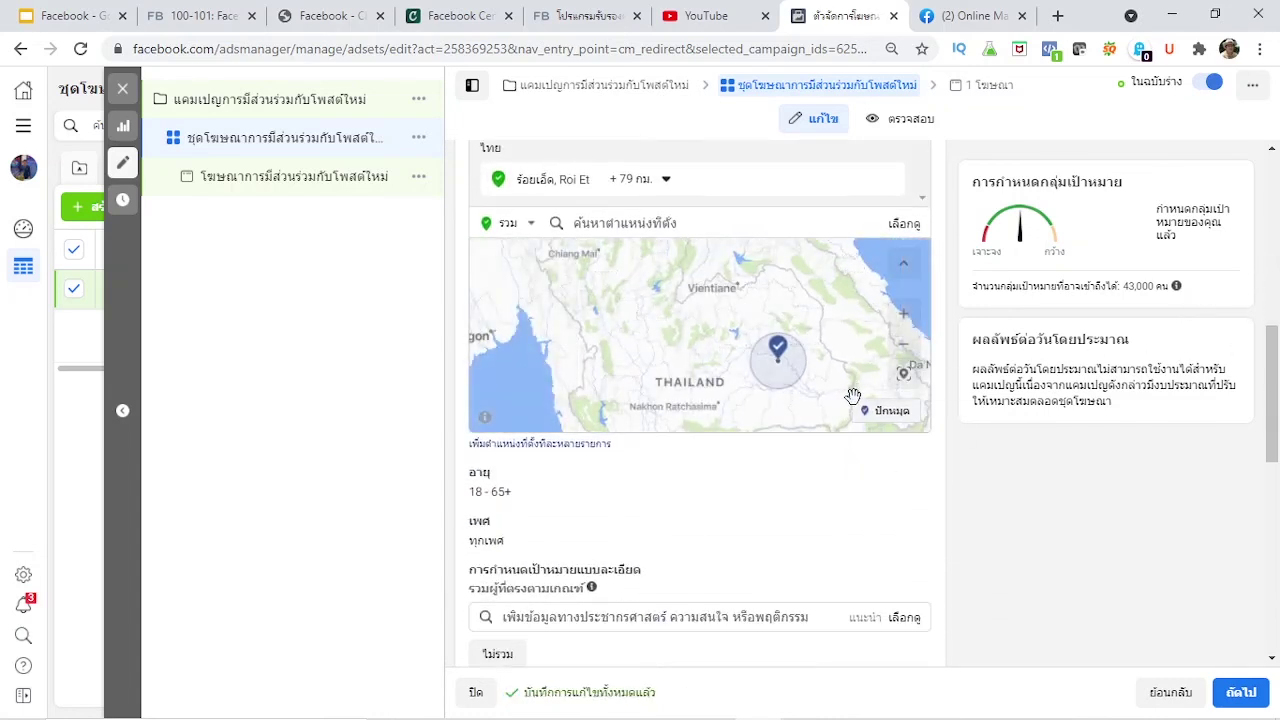
Step: Set the audience location type to people living in or recently in this location
scroll(676, 438, up, 2)
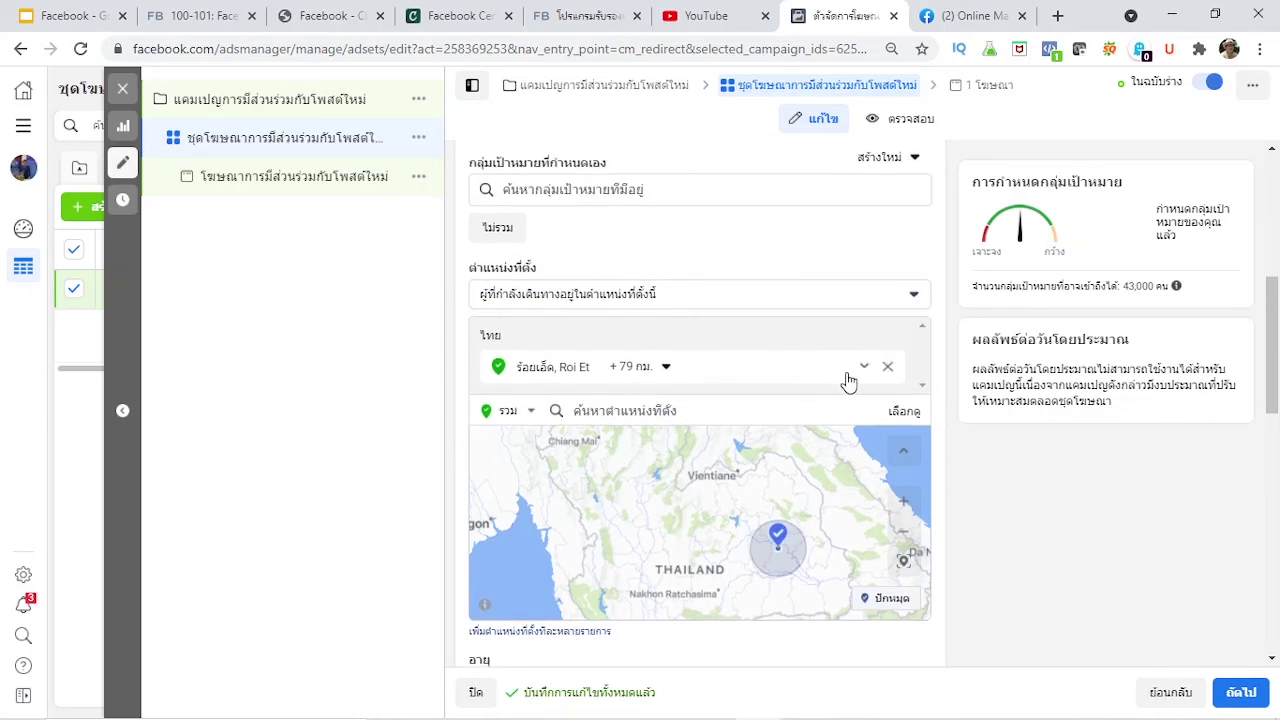
click(913, 294)
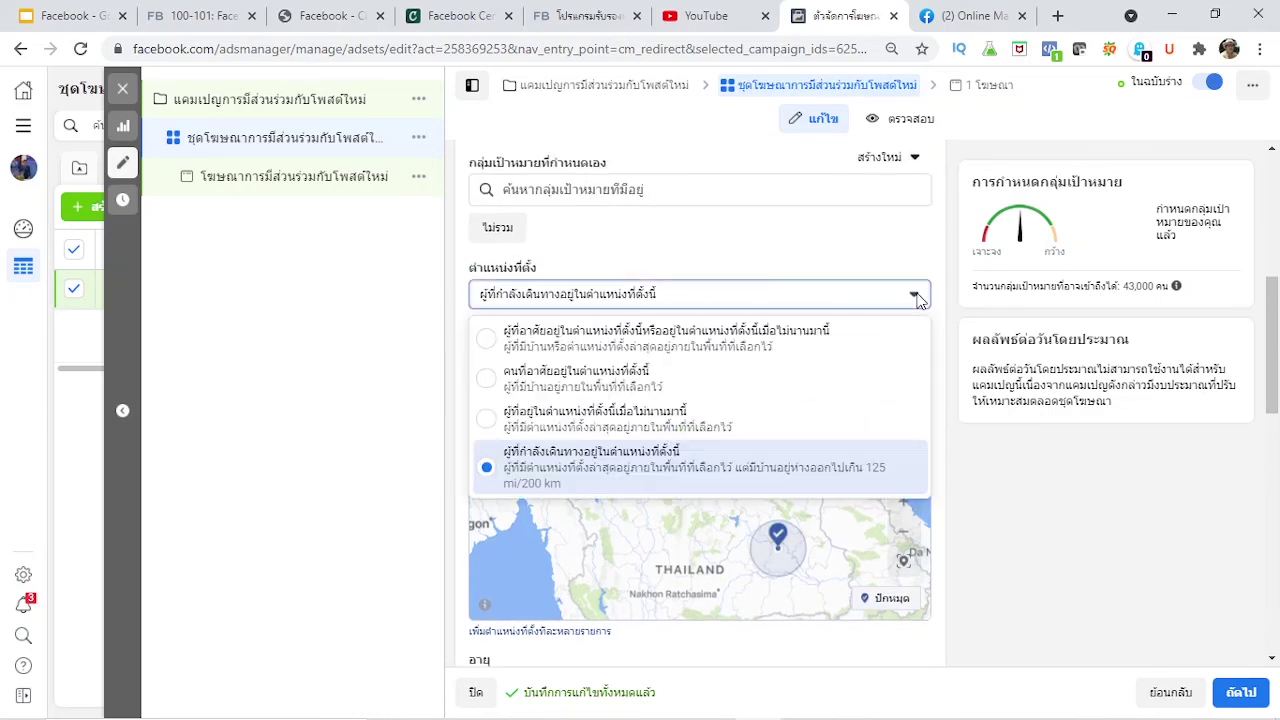
click(832, 336)
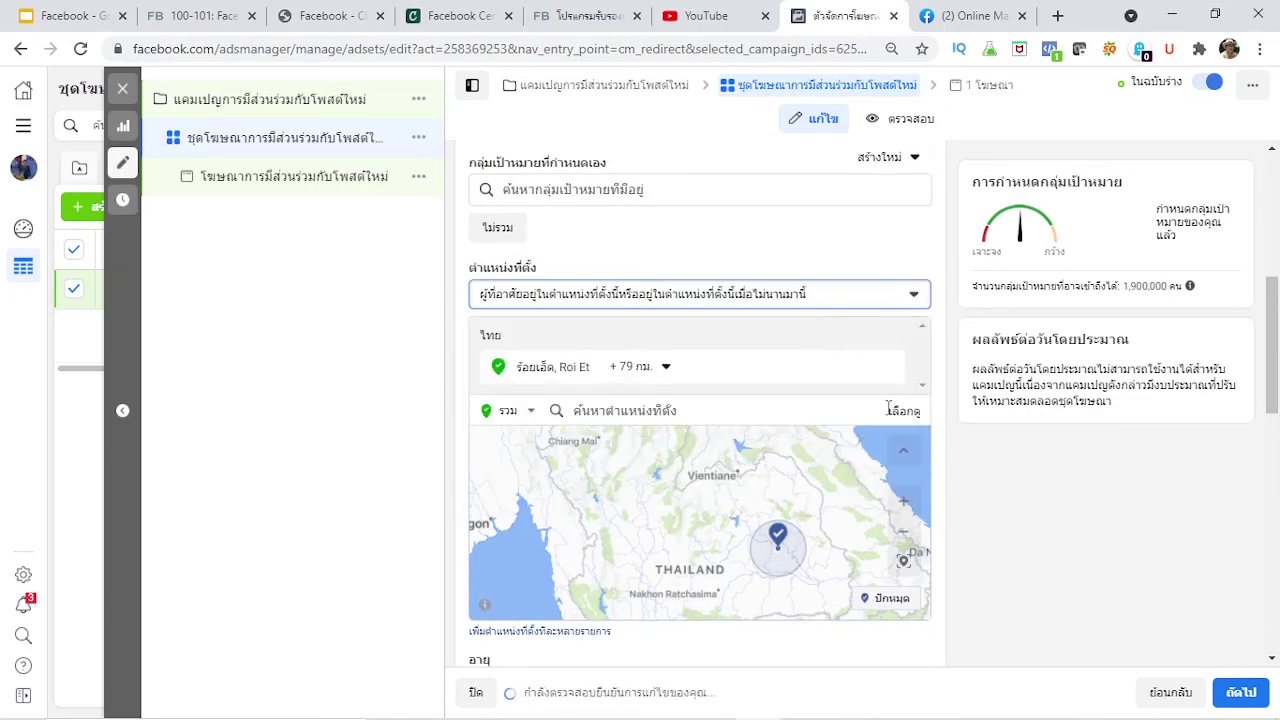
Step: Browse the detailed targeting demographics (ข้อมูลประชากร) and examine the income options (รายได้) under finance (การเงิน)
drag(1272, 310, 1270, 370)
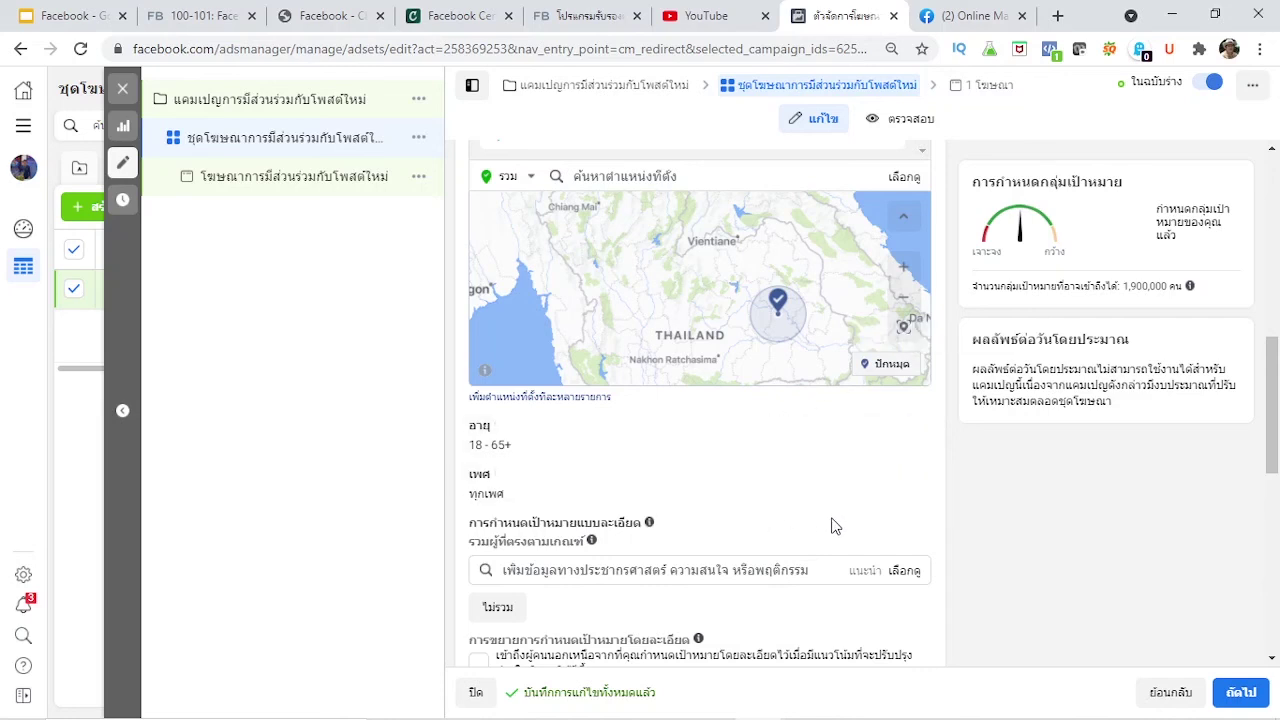
scroll(830, 520, down, 3)
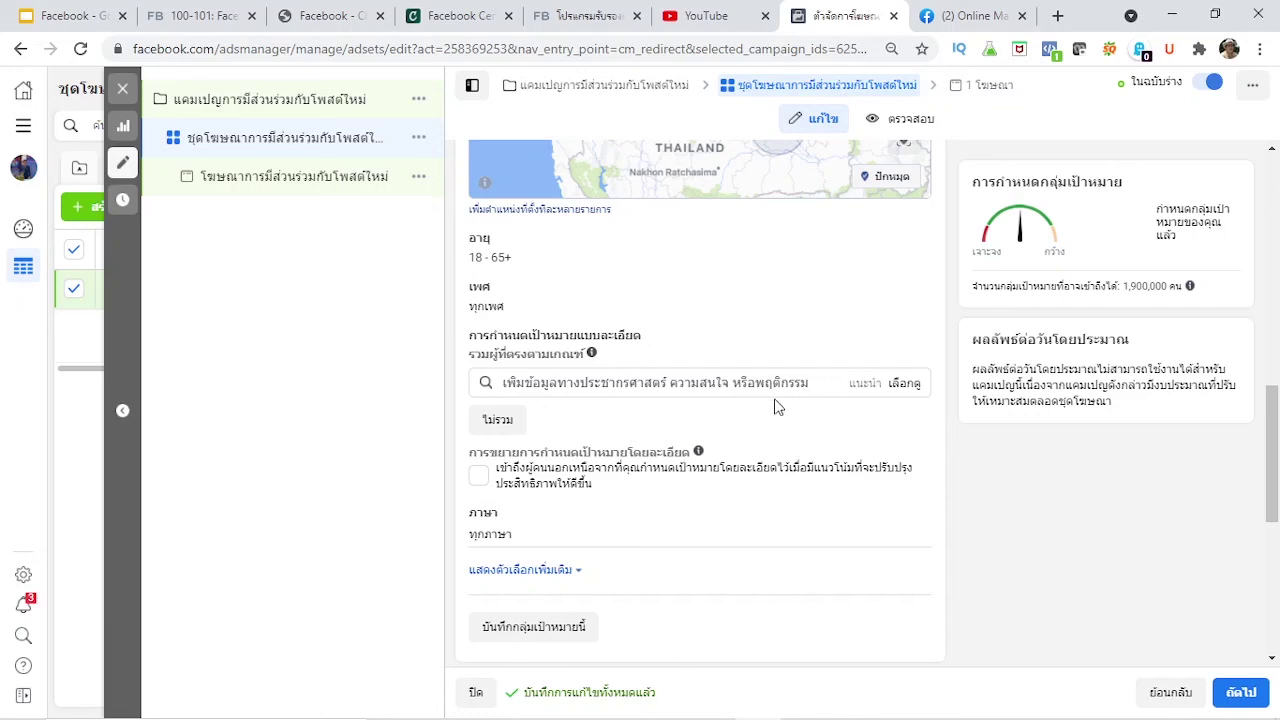
click(905, 387)
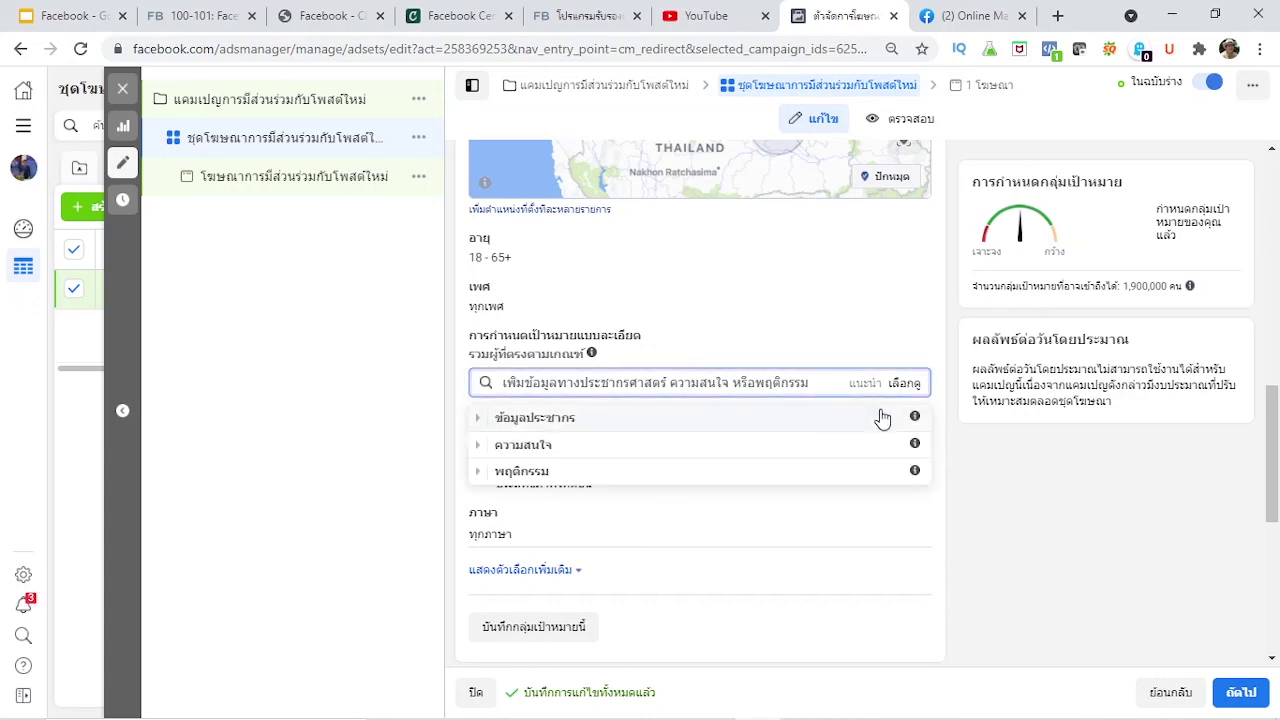
click(882, 418)
scroll(750, 470, down, 1)
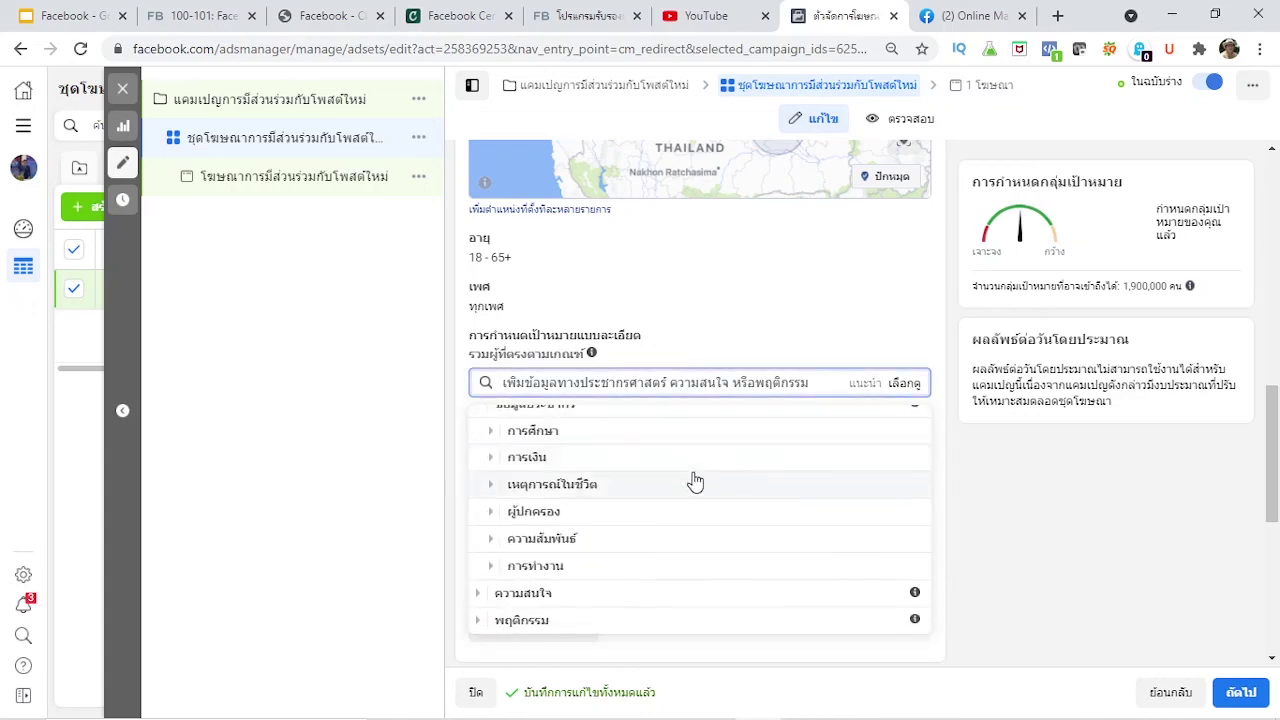
click(632, 466)
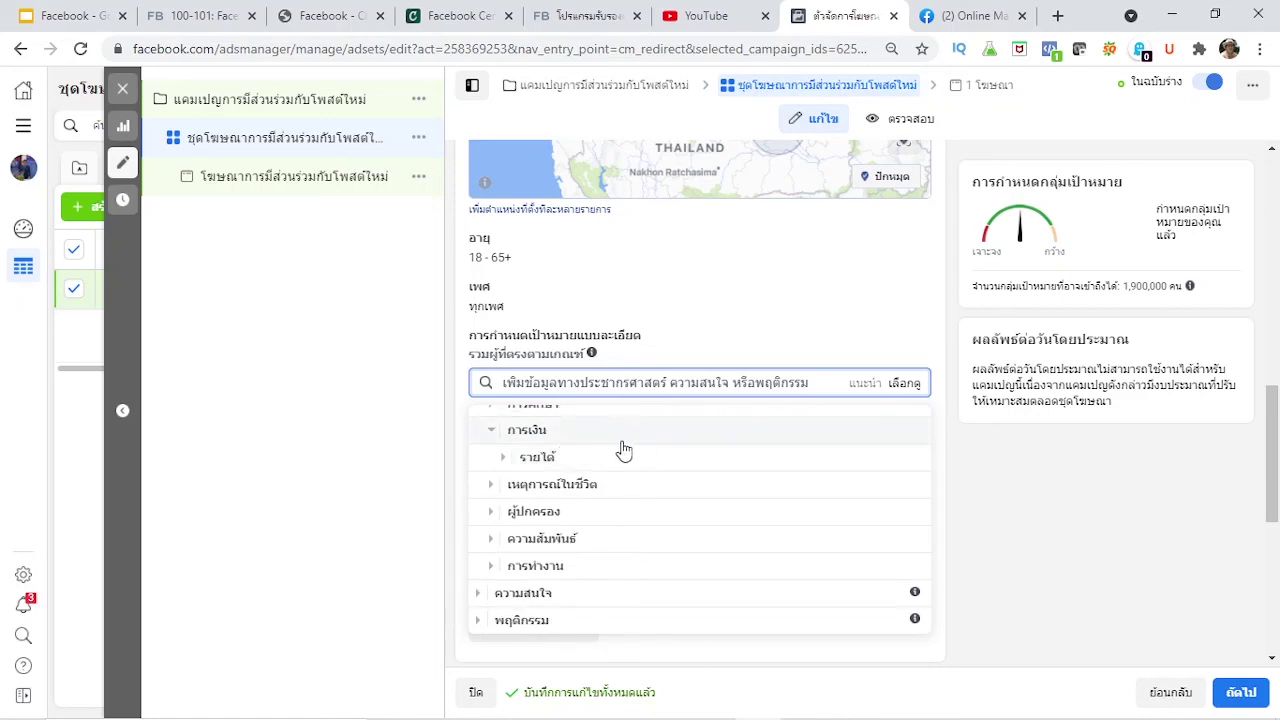
click(599, 460)
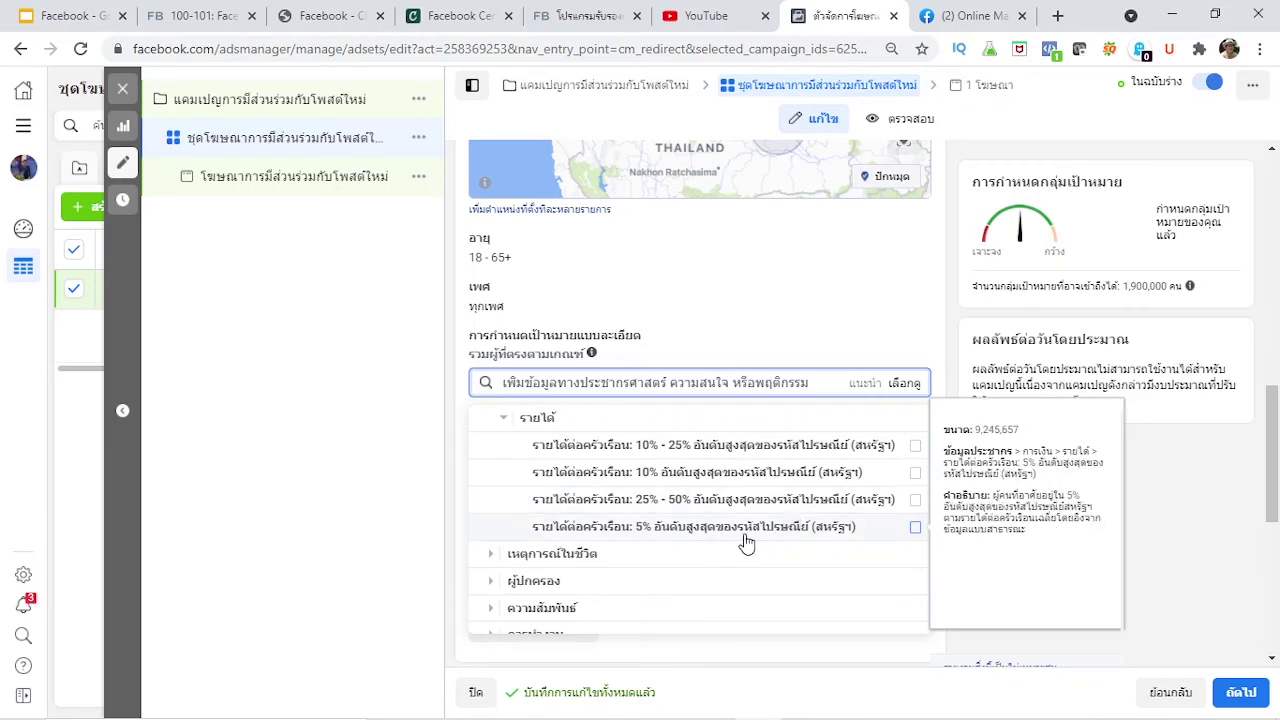
scroll(740, 535, up, 2)
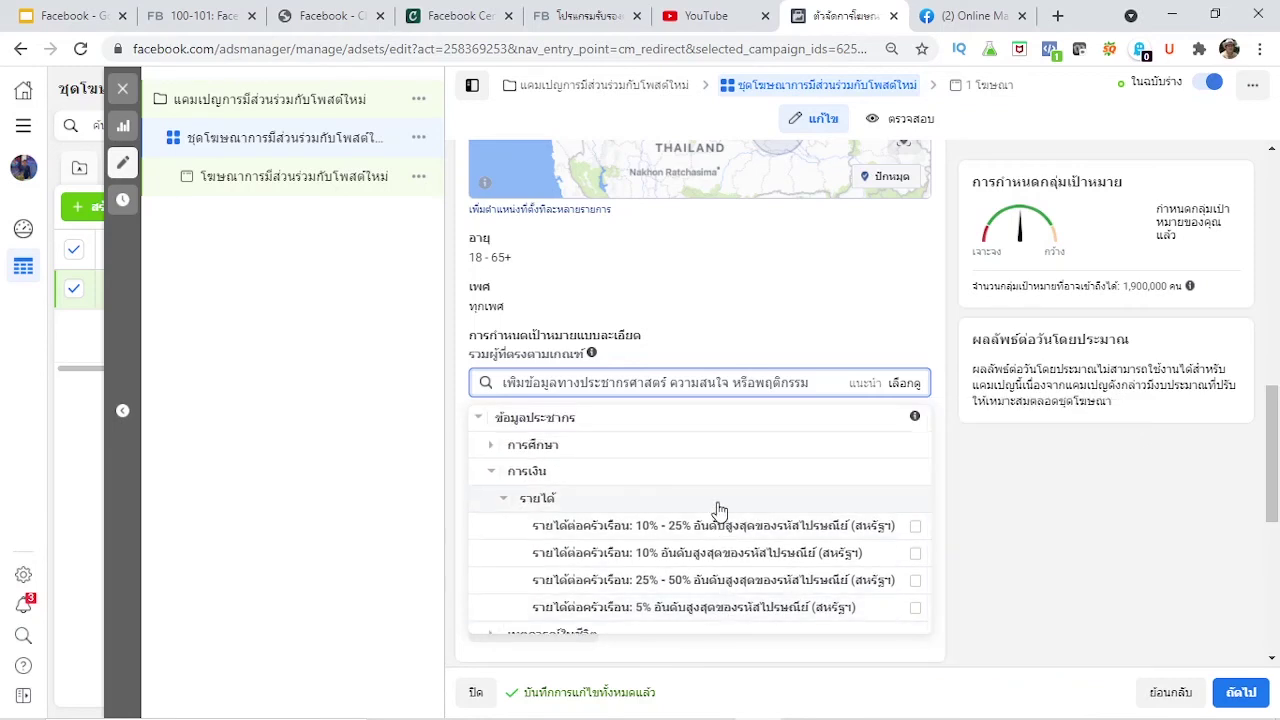
click(491, 474)
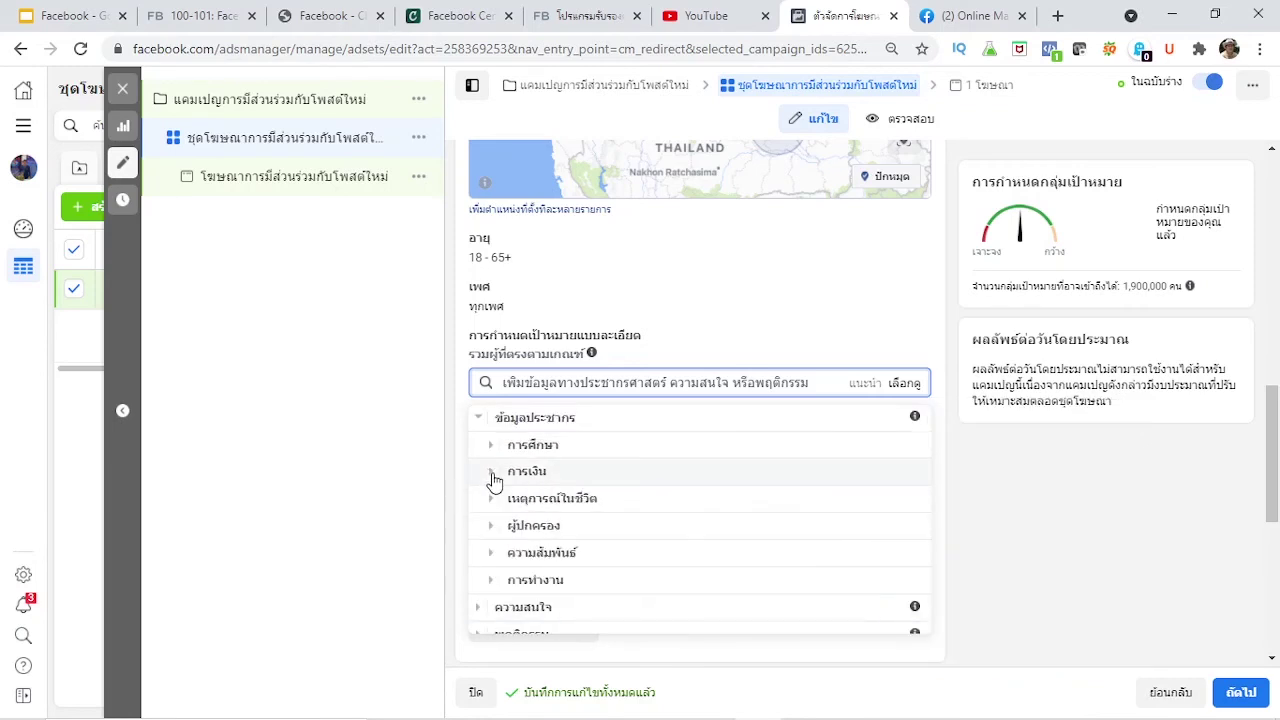
Step: Look through the life events options (เหตุการณ์ในชีวิต) in the detailed targeting demographics
click(600, 498)
scroll(604, 500, down, 1)
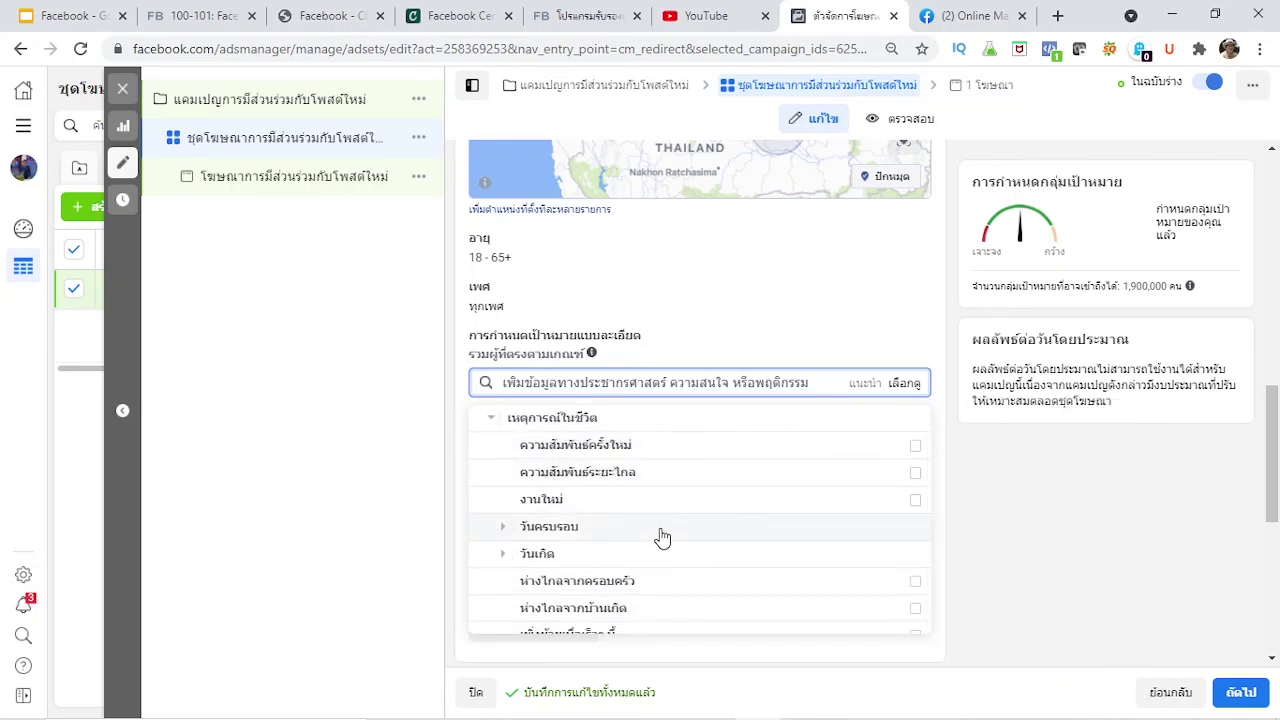
scroll(657, 534, down, 1)
scroll(658, 542, down, 1)
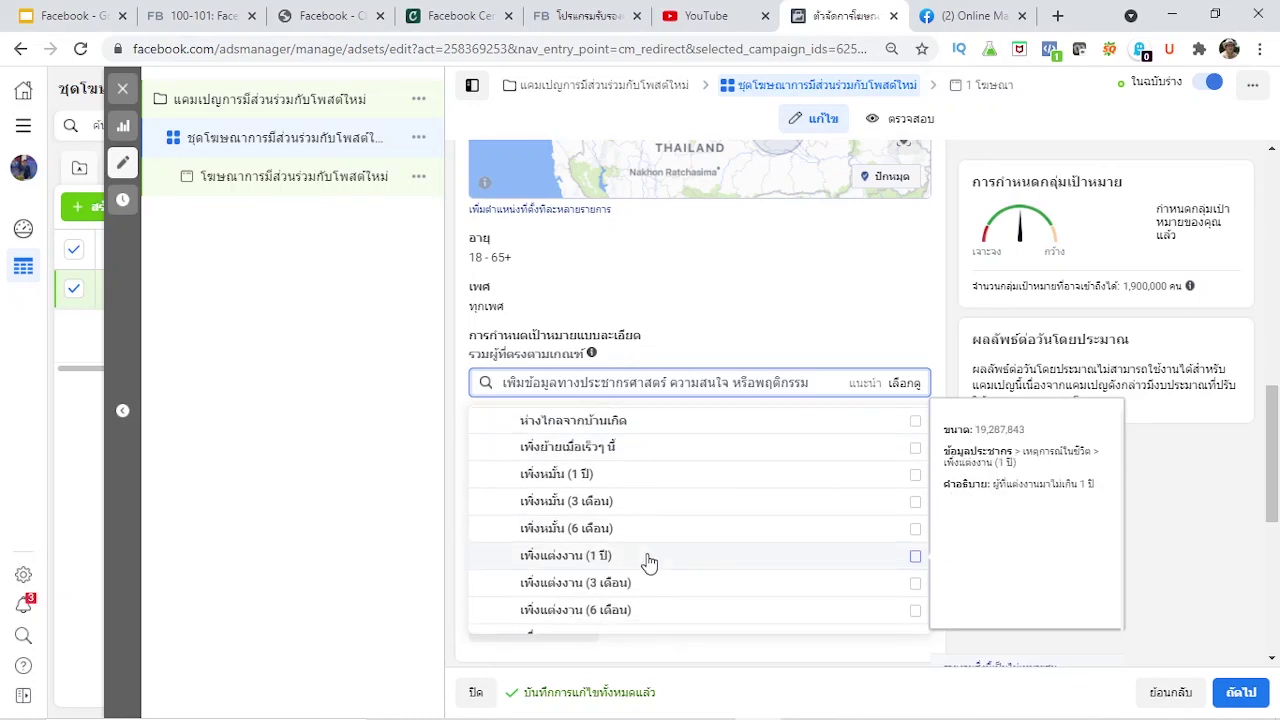
scroll(649, 560, down, 1)
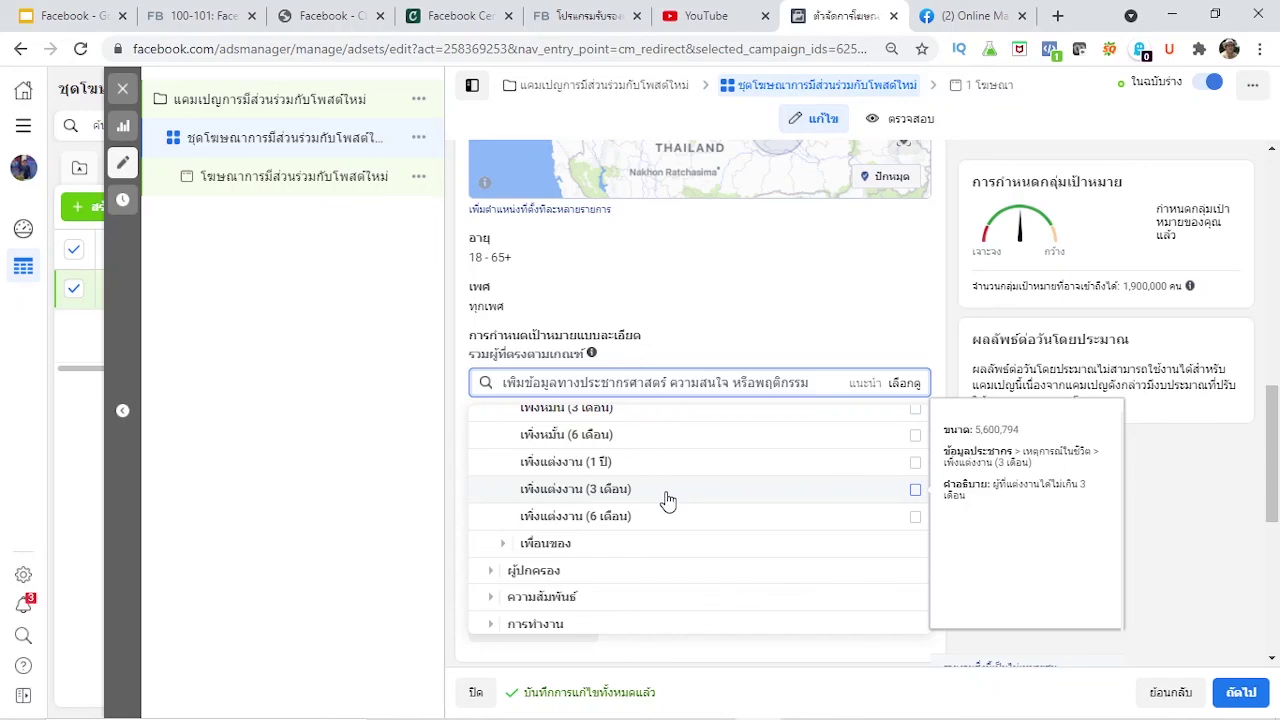
scroll(667, 501, up, 2)
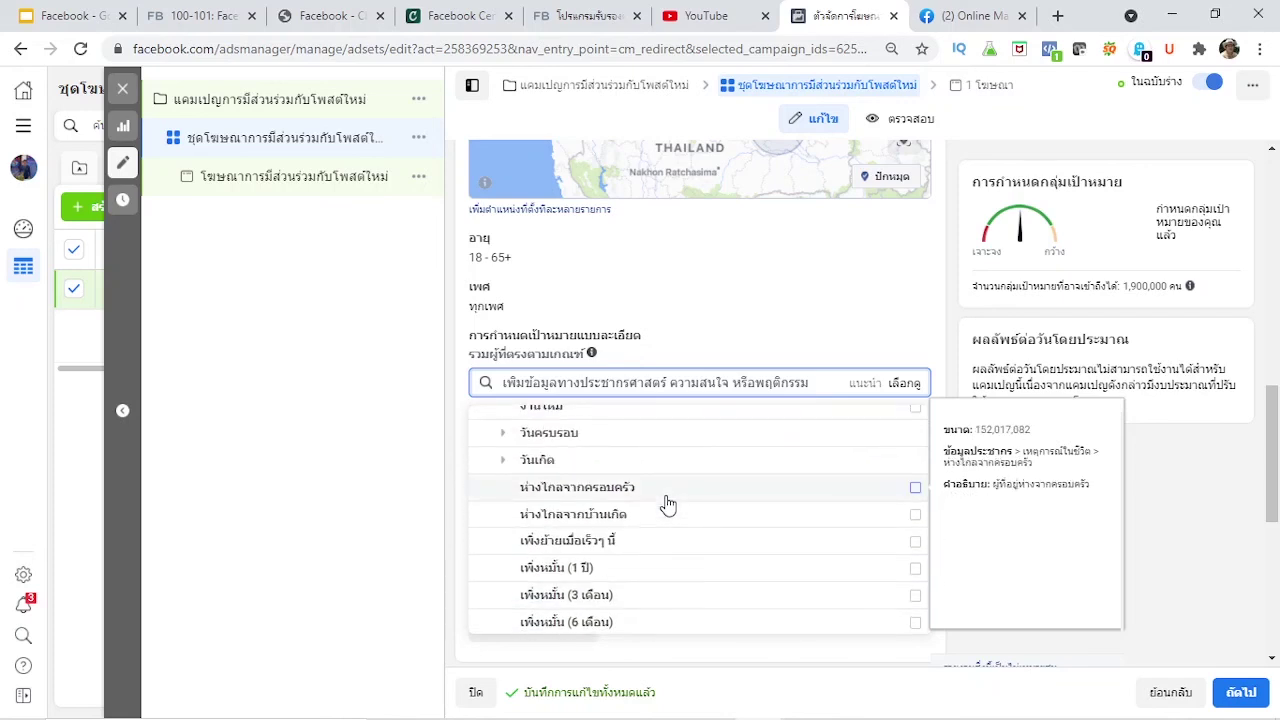
scroll(667, 503, down, 1)
scroll(666, 501, up, 2)
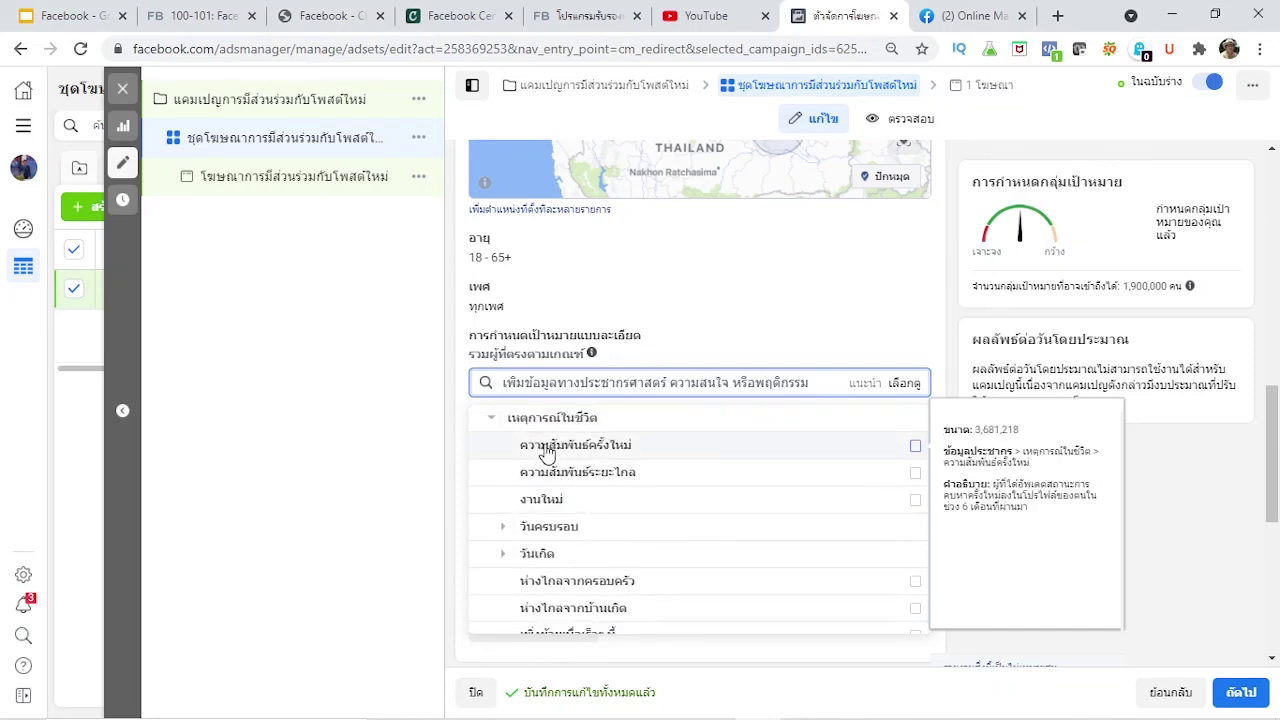
click(494, 420)
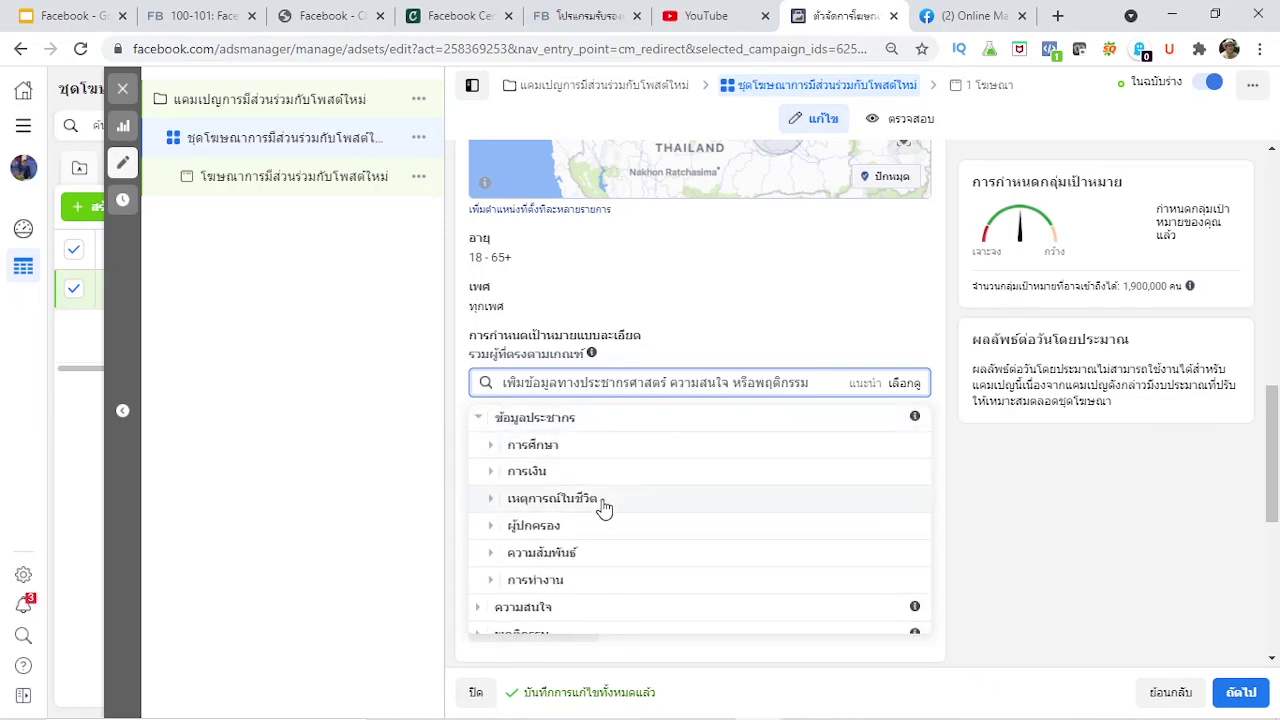
Step: Examine the all parents options (ผู้ปกครองทั้งหมด) by children's age in the detailed targeting demographics, and collapse the parents category
click(574, 528)
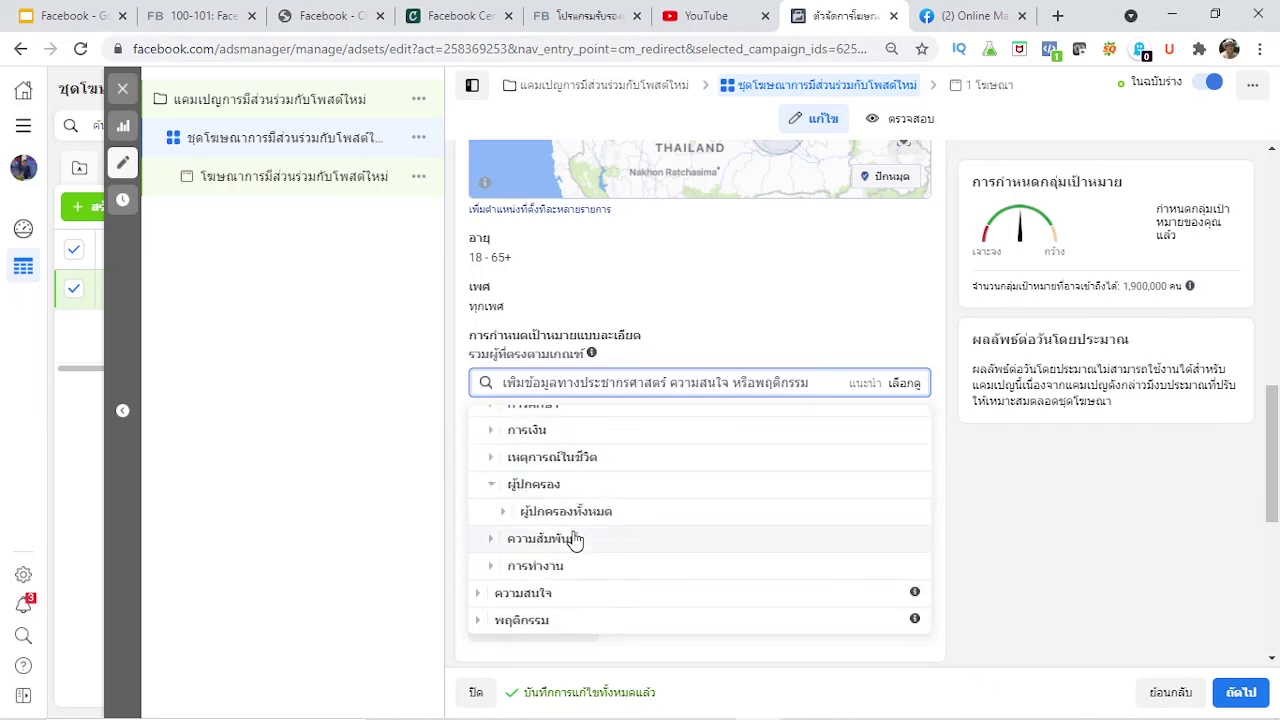
click(642, 520)
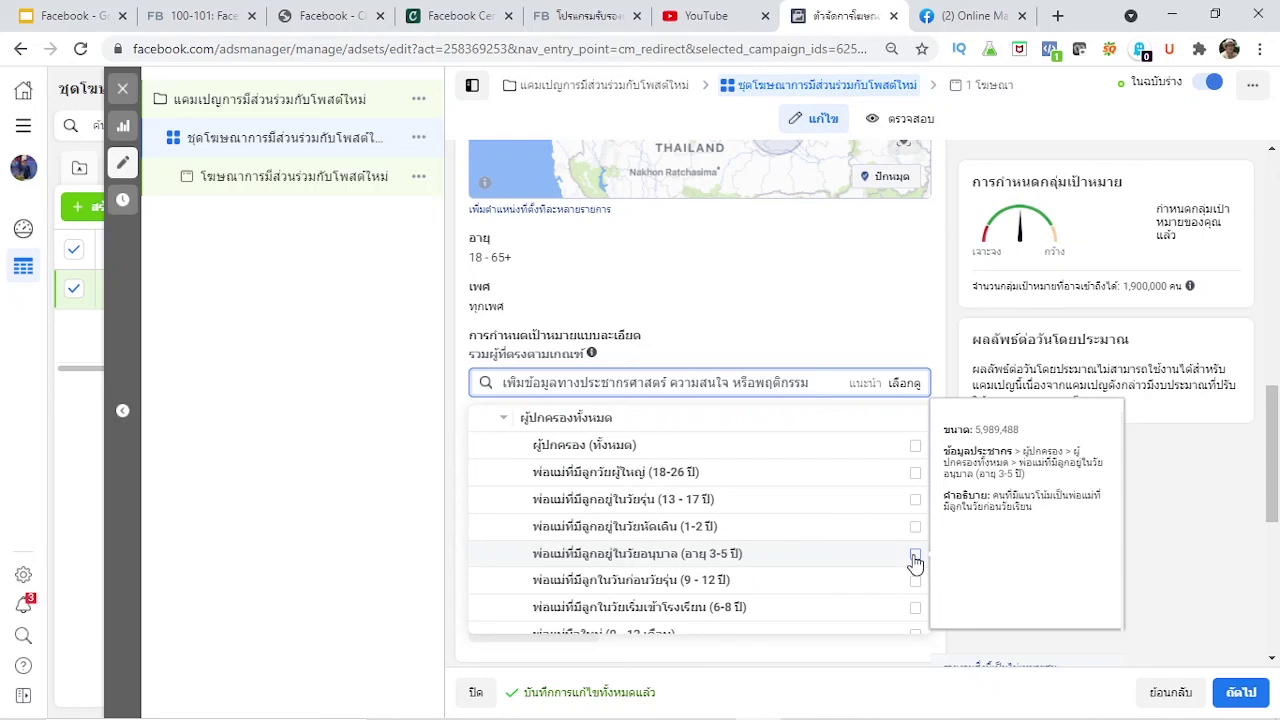
click(503, 424)
click(494, 485)
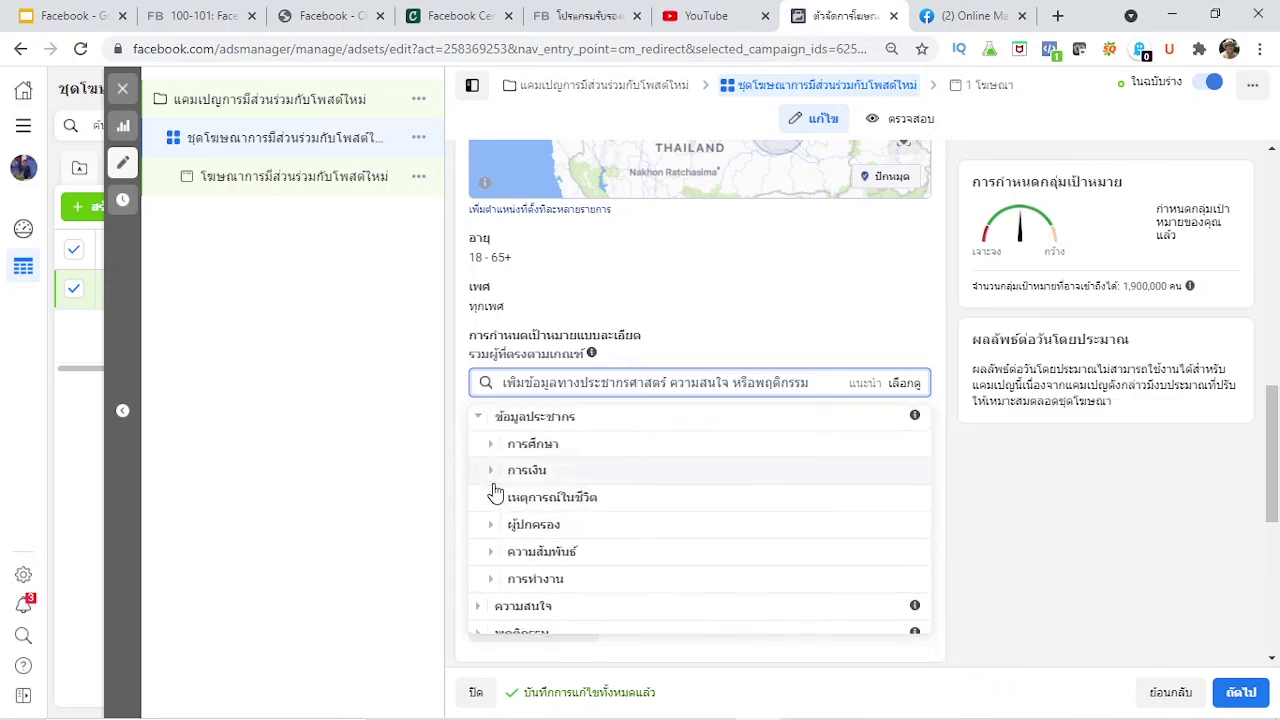
Step: Expand the interests category (ความสนใจ), and search the detailed targeting for tree-planting interests with the term "ปลูกต้นไ"
click(543, 603)
scroll(655, 580, down, 1)
scroll(655, 570, up, 3)
scroll(737, 403, up, 2)
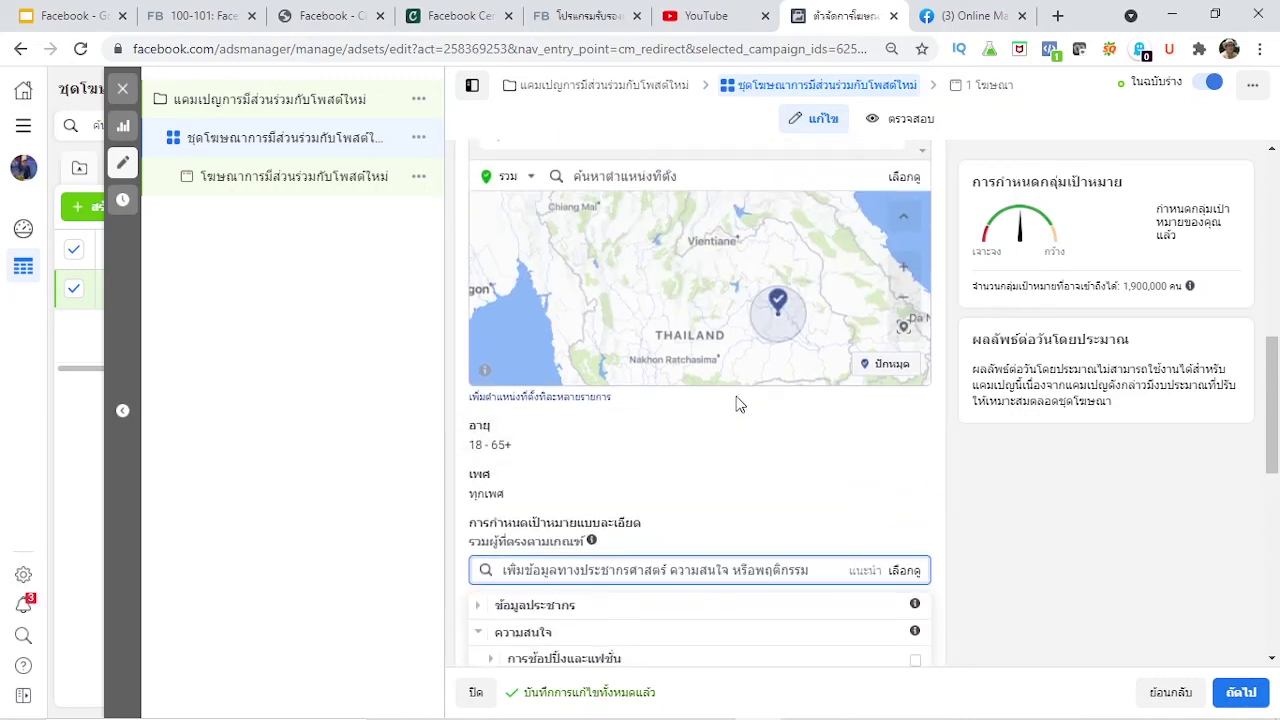
click(718, 567)
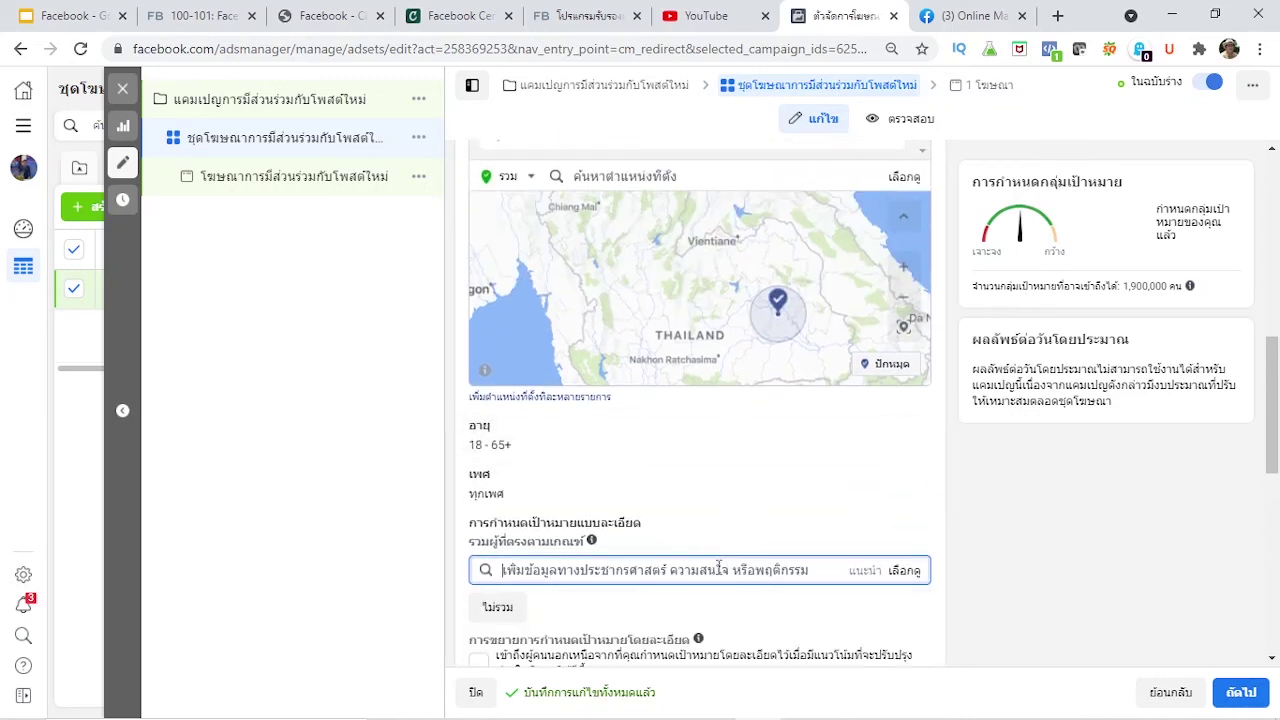
text(ปลูก)
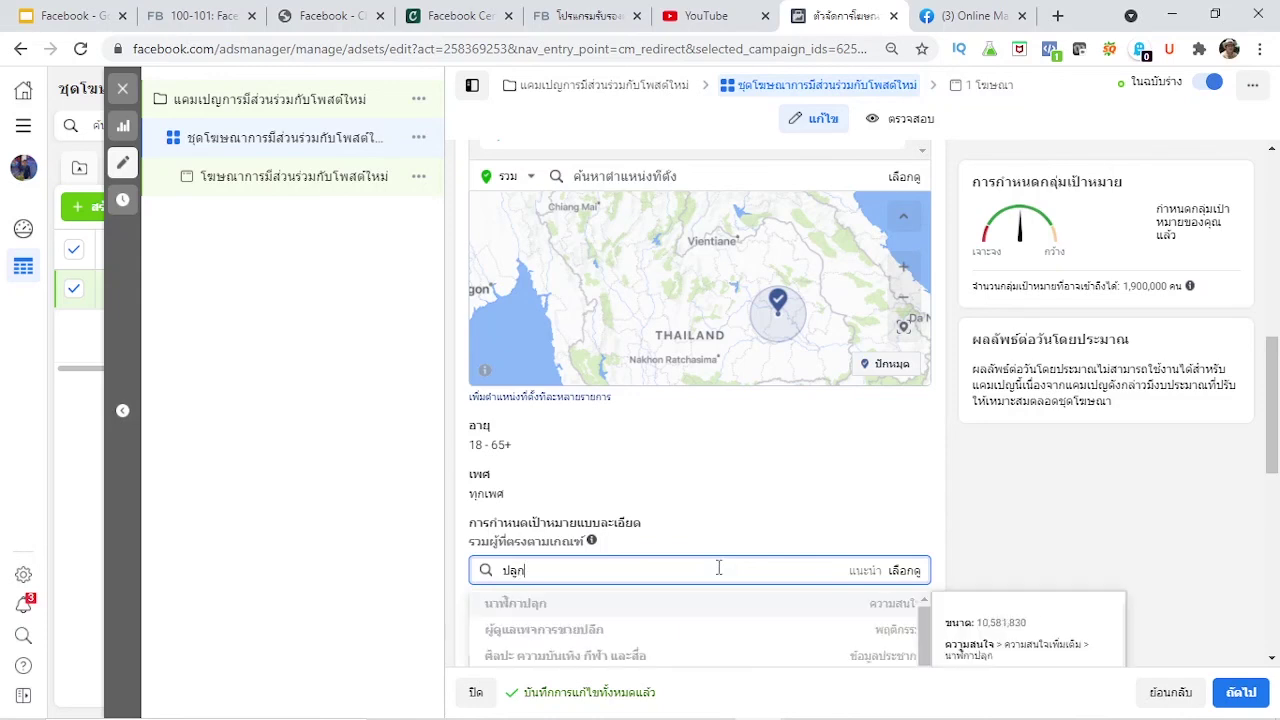
text(ต้น)
scroll(734, 566, down, 1)
text(ไม)
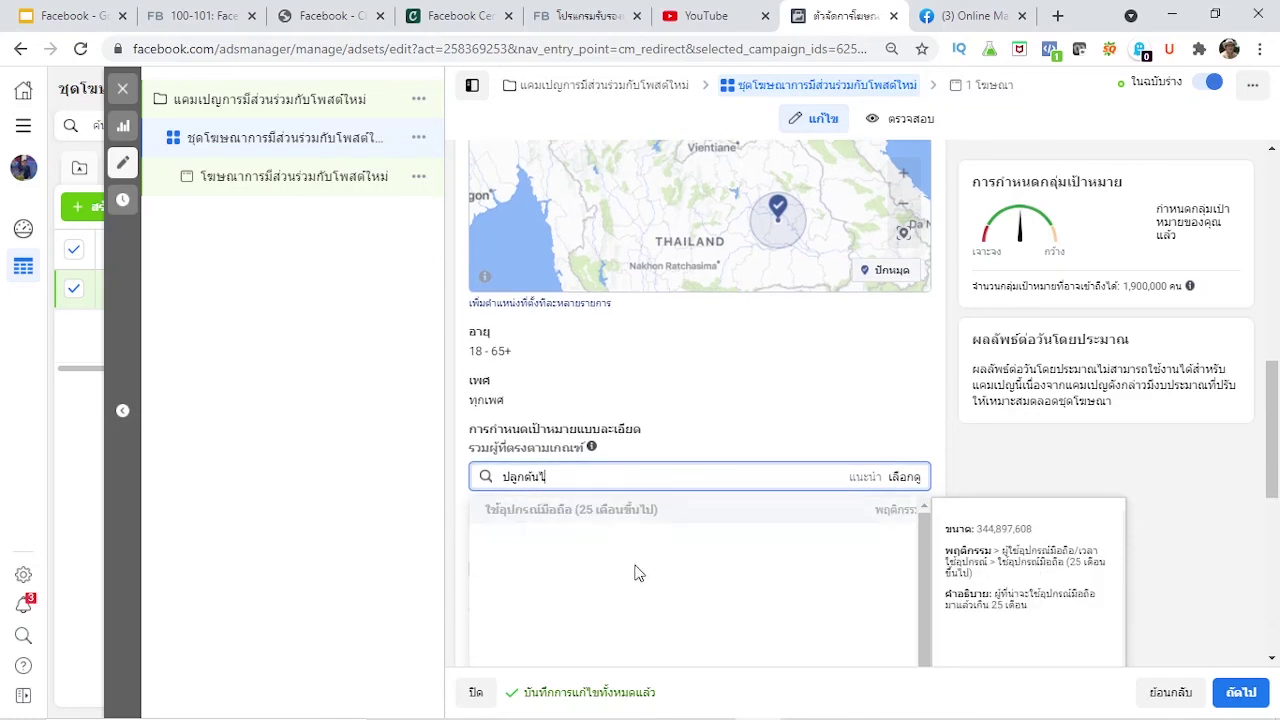
Step: Change the detailed targeting search to "ต้นไม้" and add the interest ไม้ต้น to the audience
drag(525, 477, 490, 477)
key(BackSpace)
double_click(566, 477)
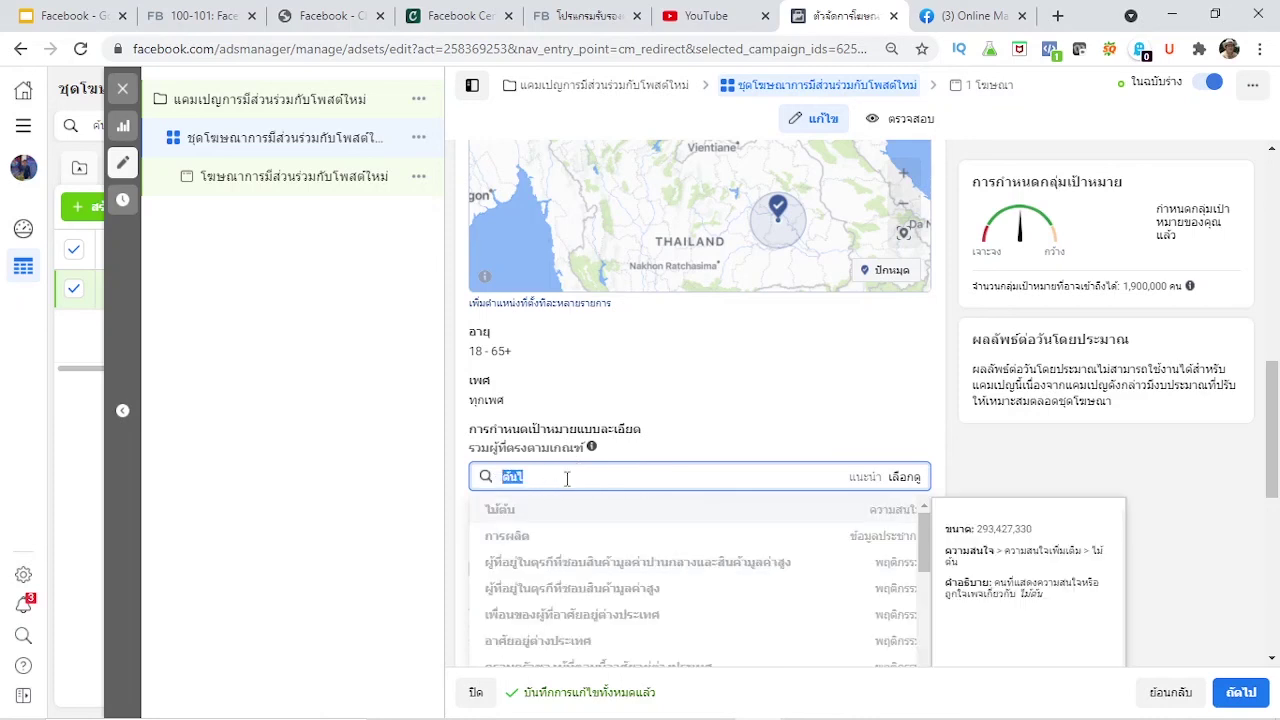
click(566, 477)
text(ม้)
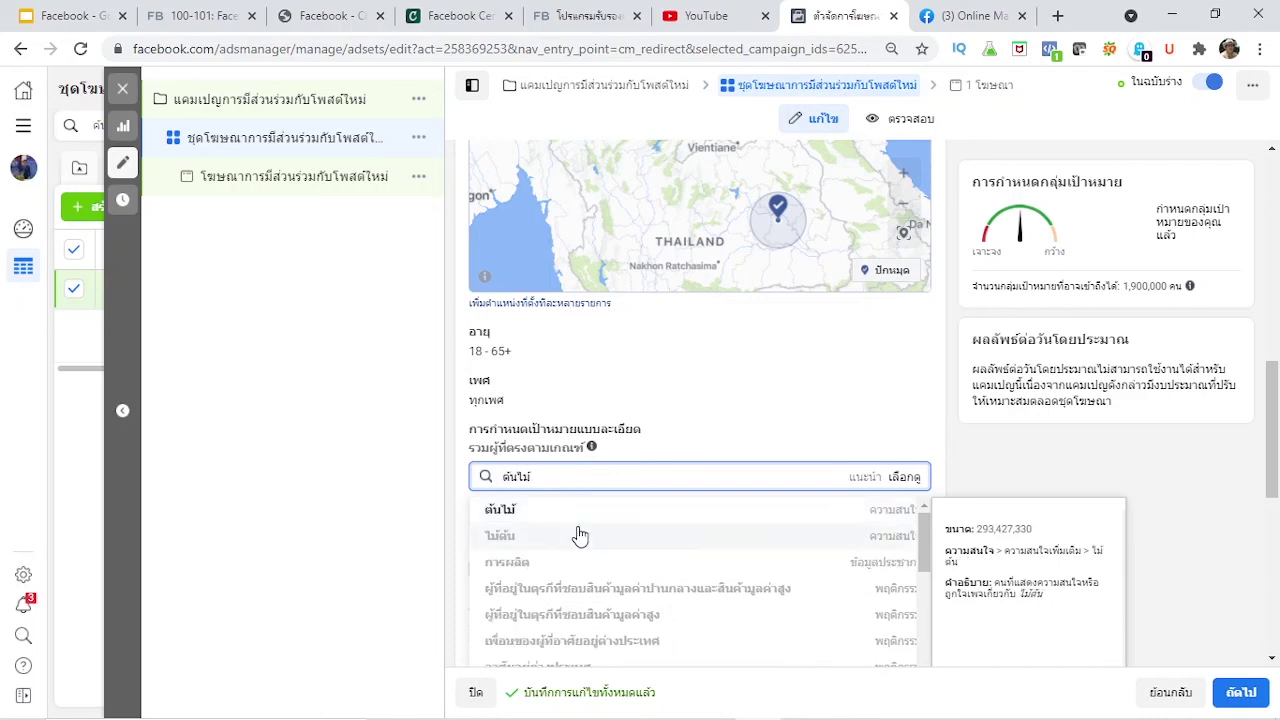
scroll(580, 540, down, 1)
scroll(580, 550, up, 1)
click(566, 541)
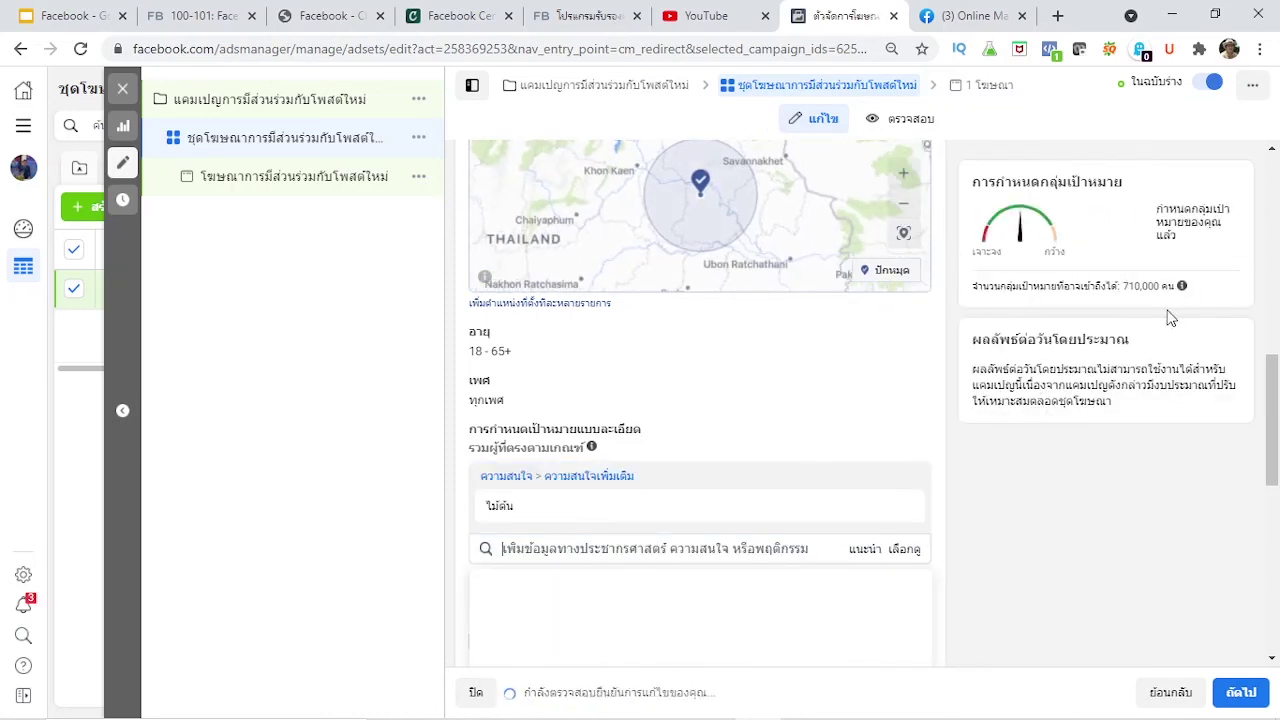
Step: Remove the ไม้ต้น interest from the detailed targeting
scroll(765, 426, down, 2)
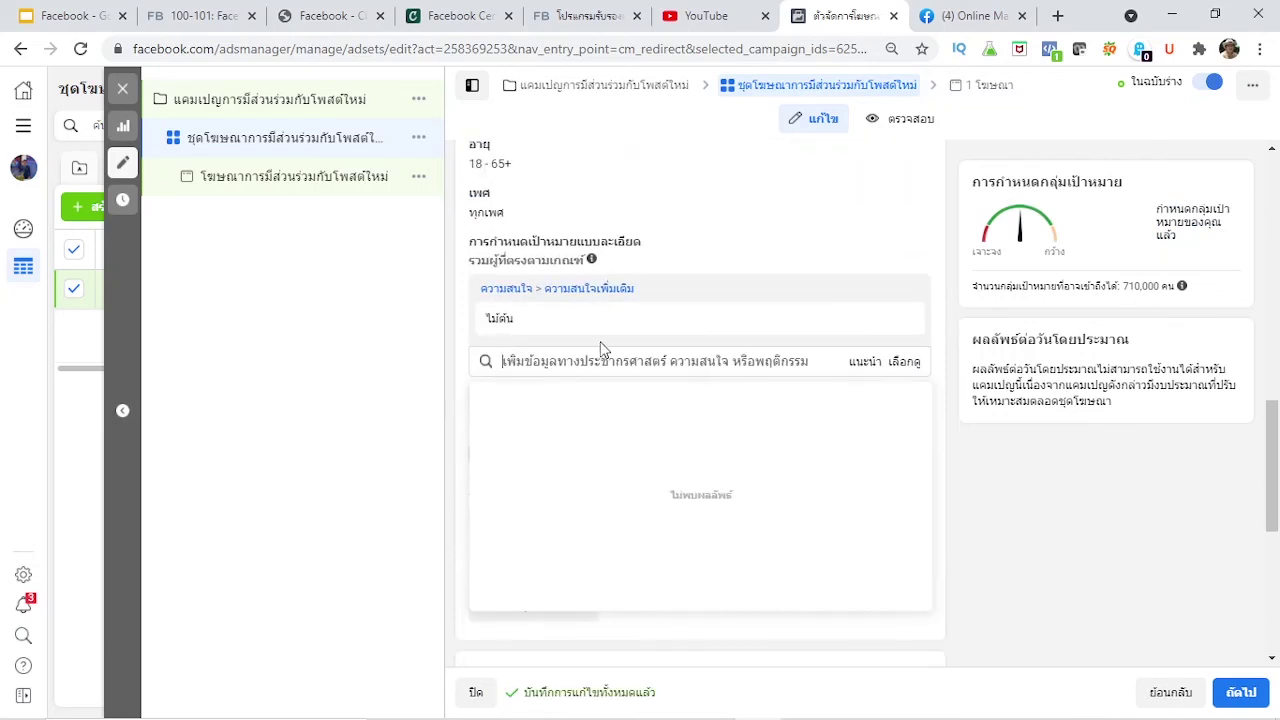
mouse_move(529, 323)
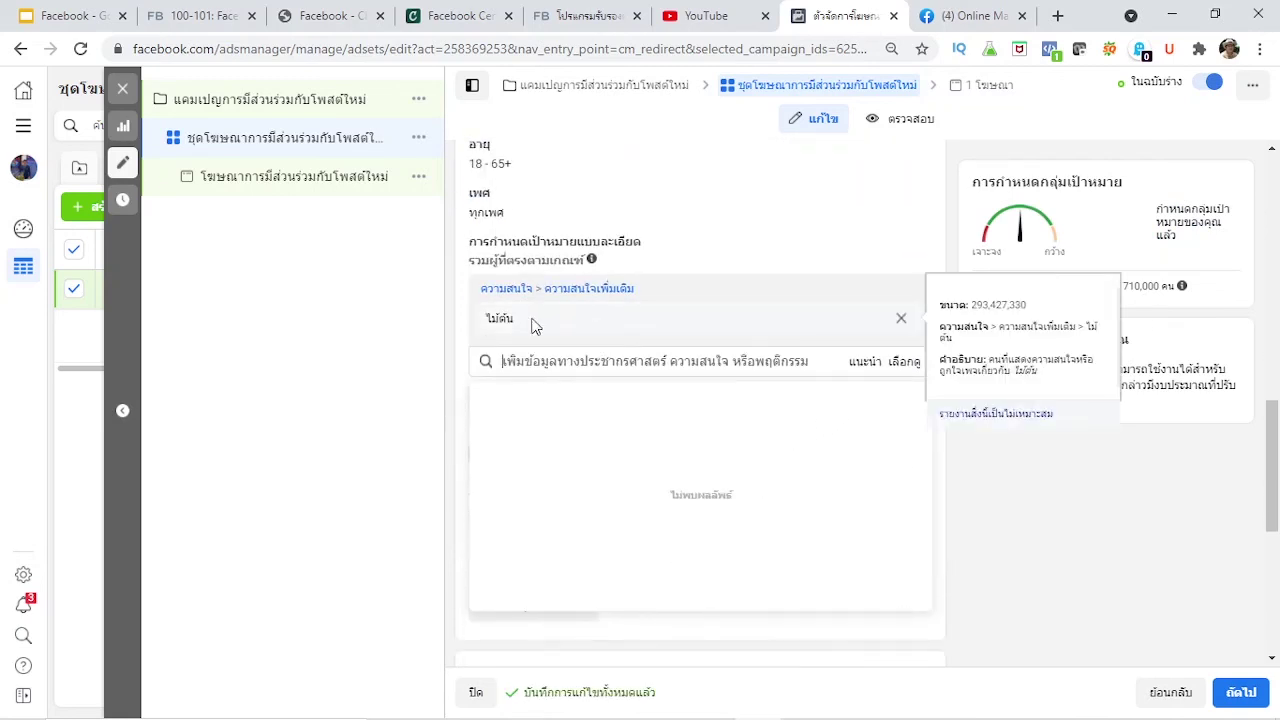
click(901, 319)
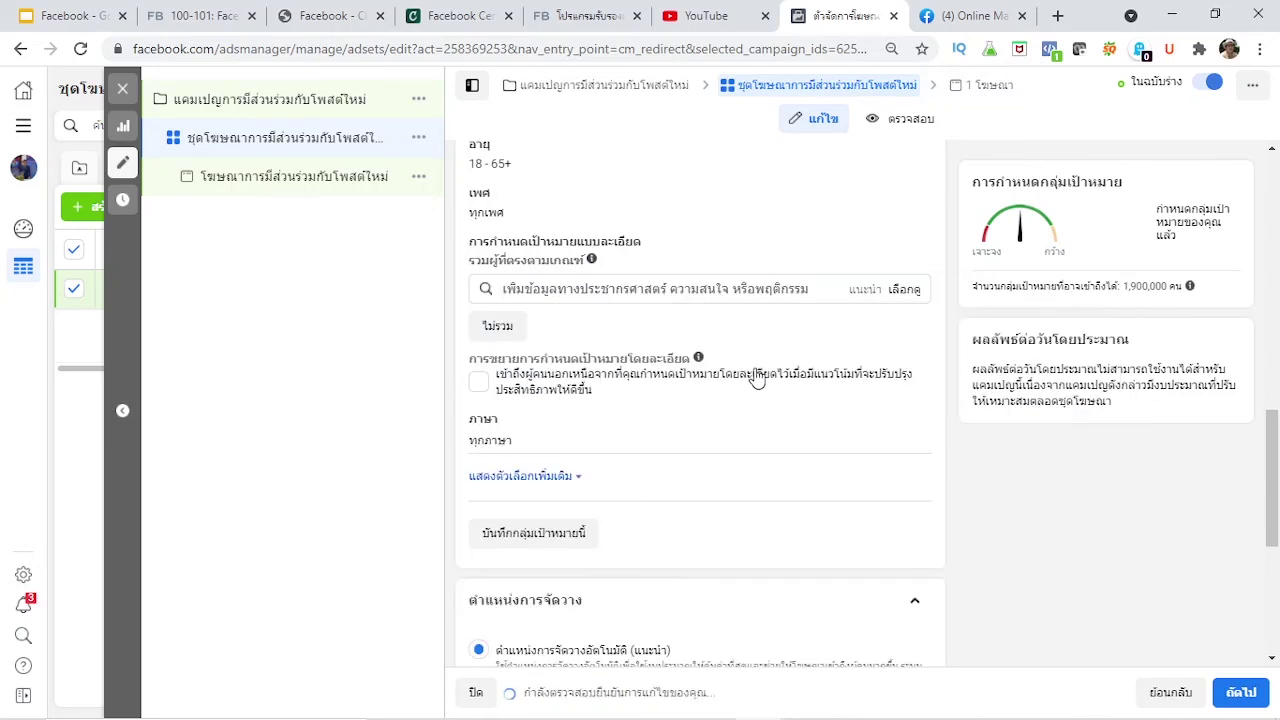
Step: Search the detailed targeting for "เทคโนโลยี" and add the interest เทคโนโลยีสารสนเทศ
click(772, 289)
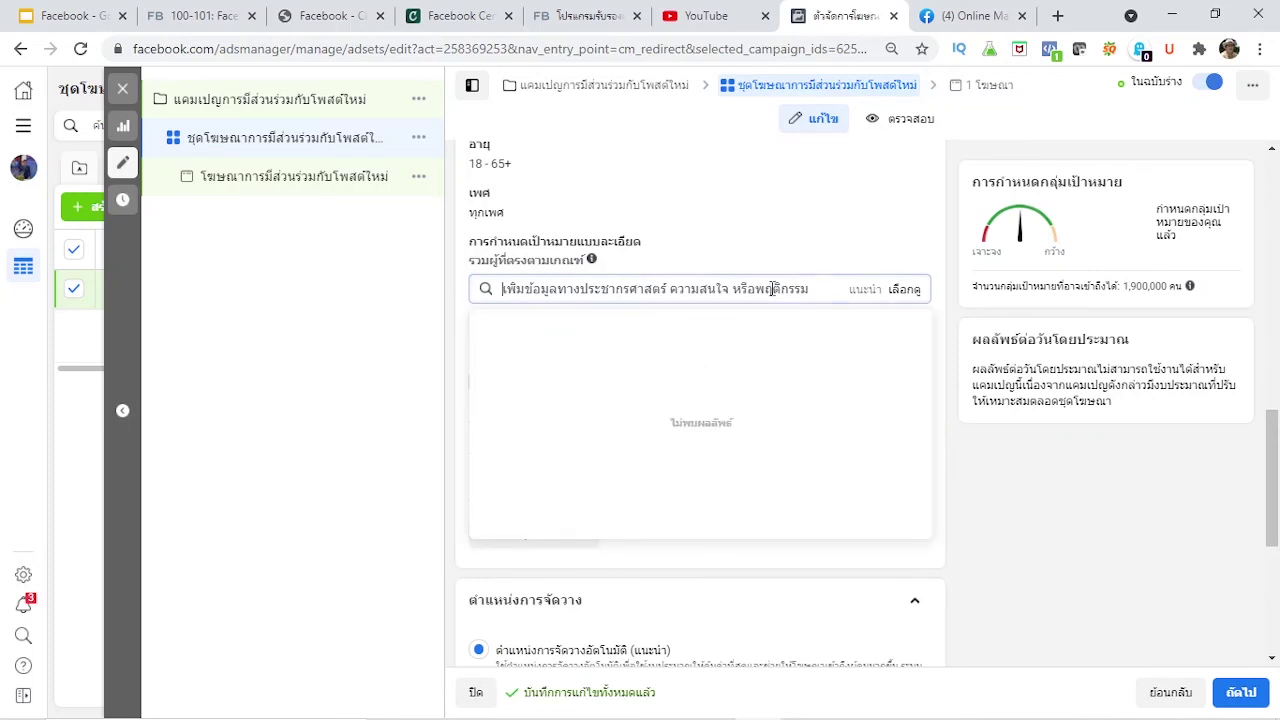
text(เพ)
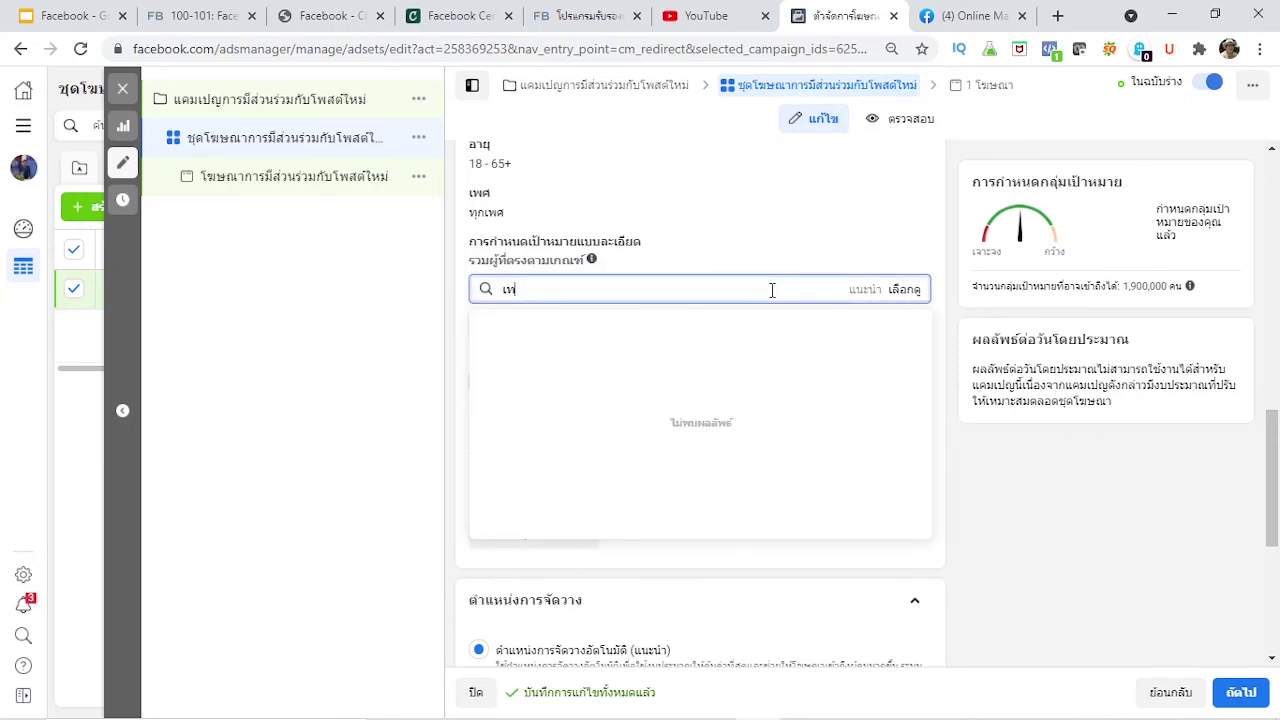
text(คโ)
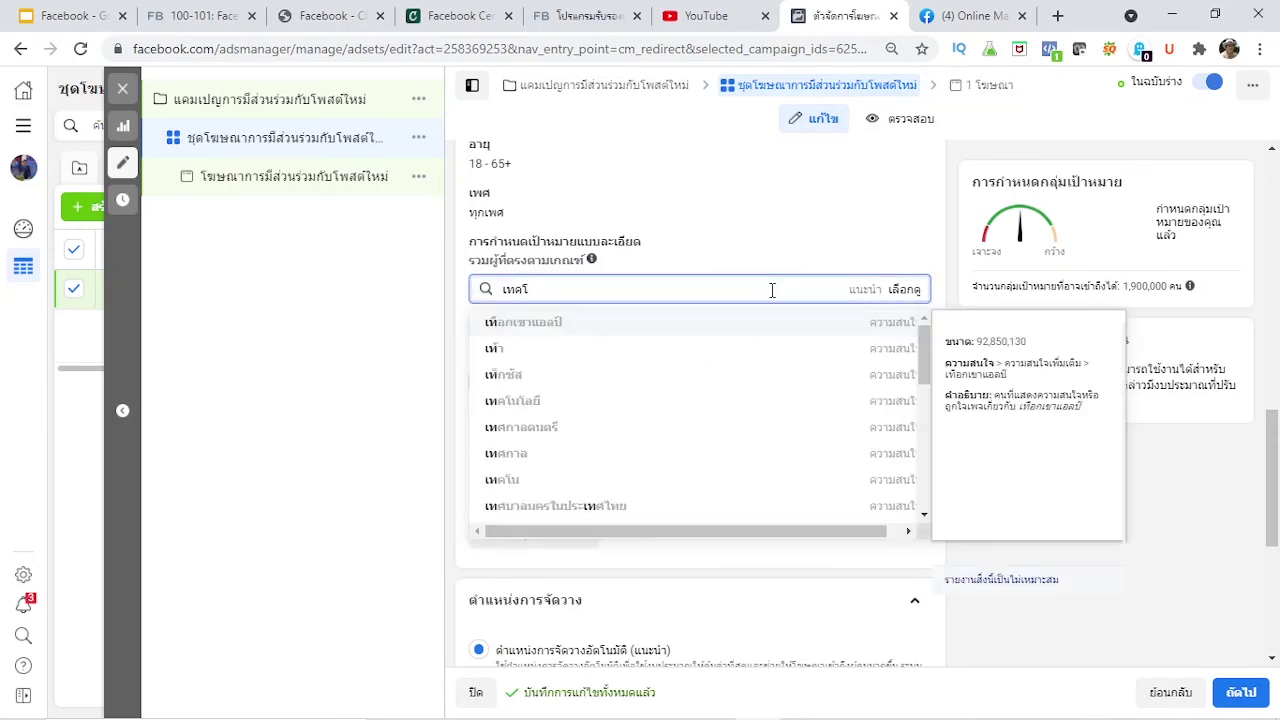
text(น)
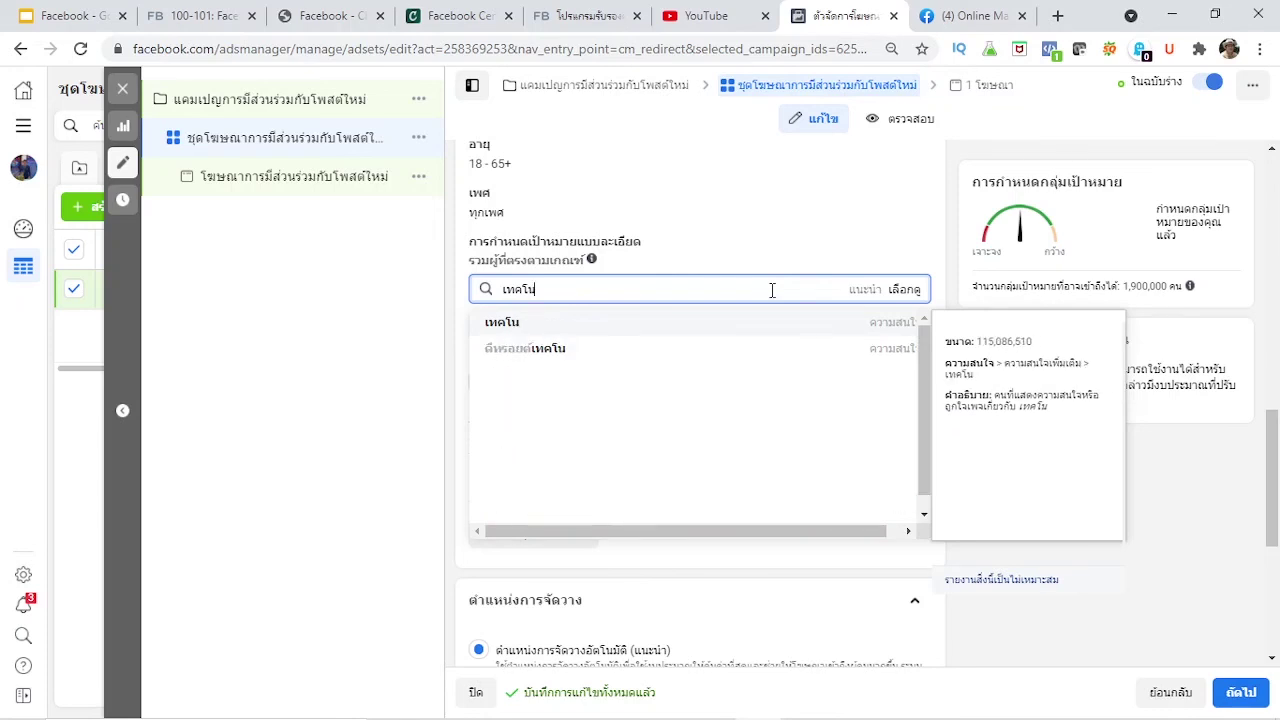
text(โล)
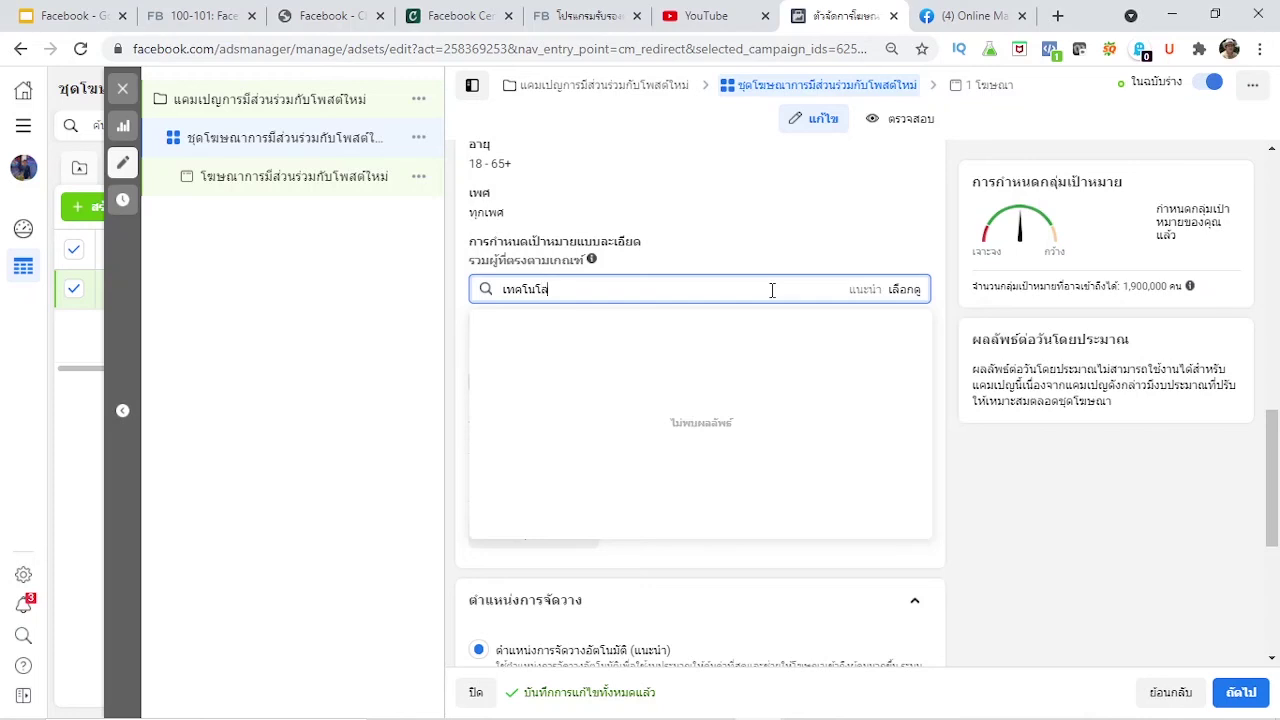
text(ยี)
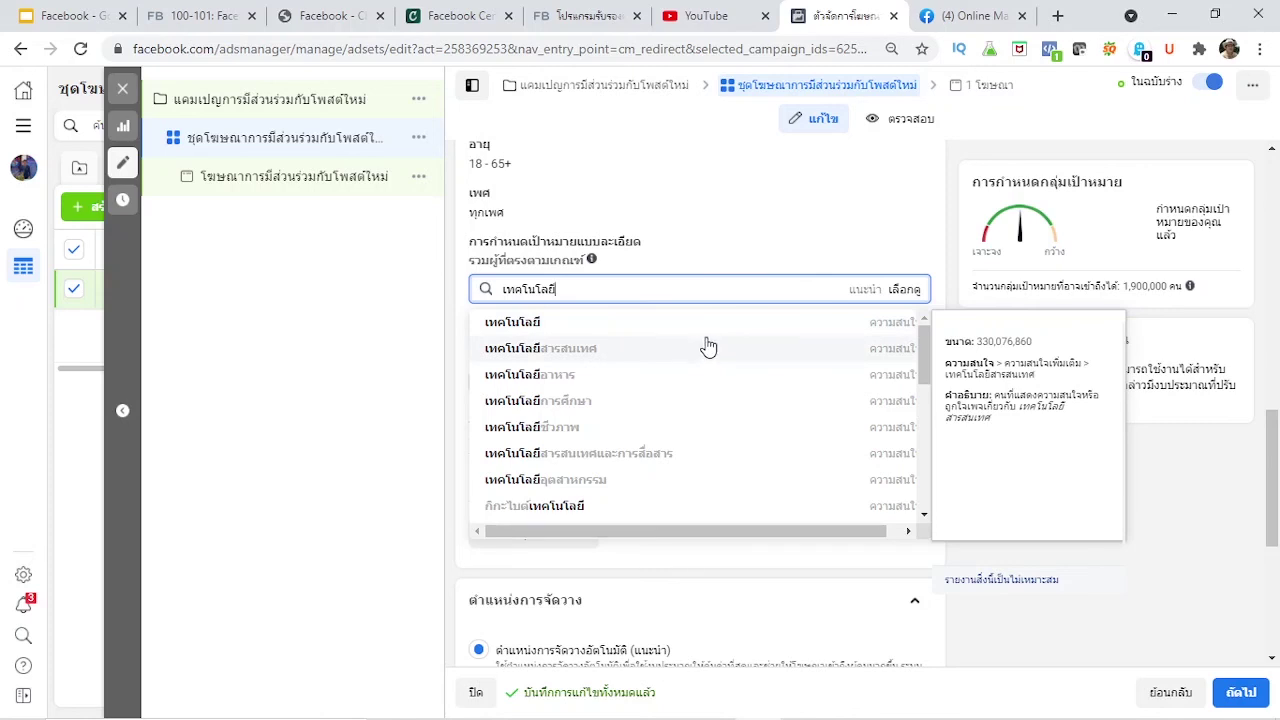
click(560, 358)
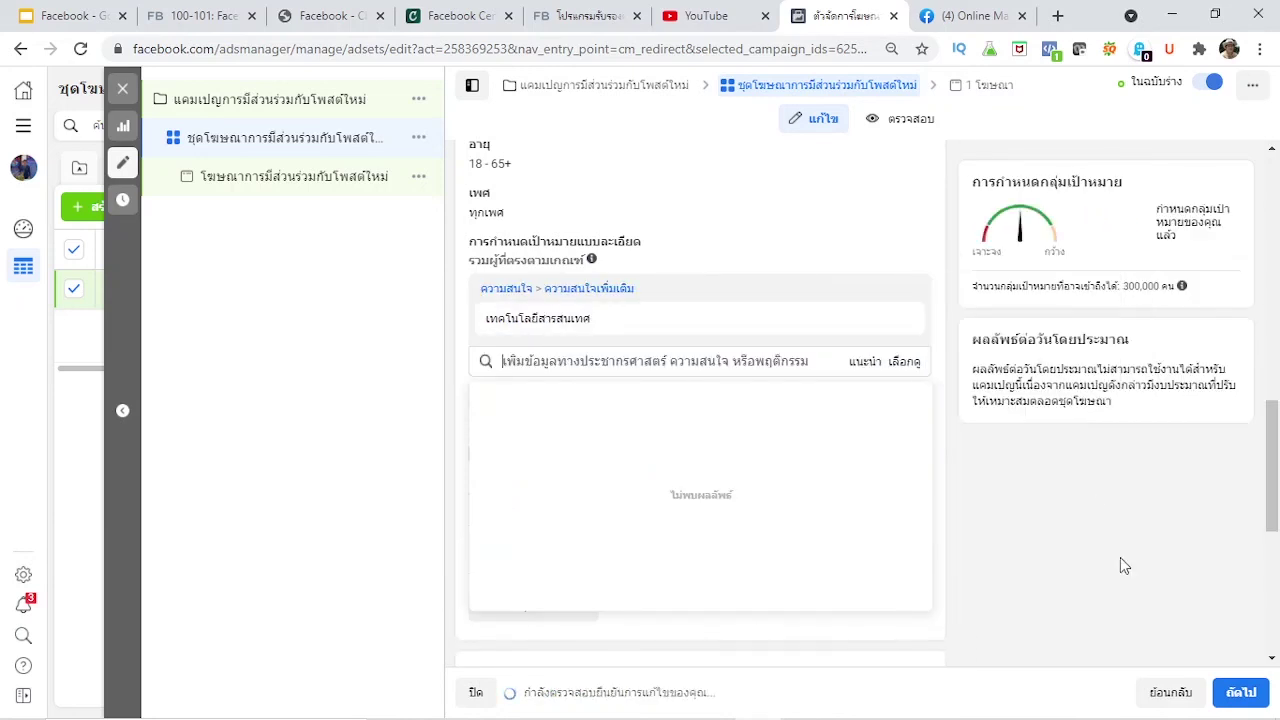
mouse_move(1183, 288)
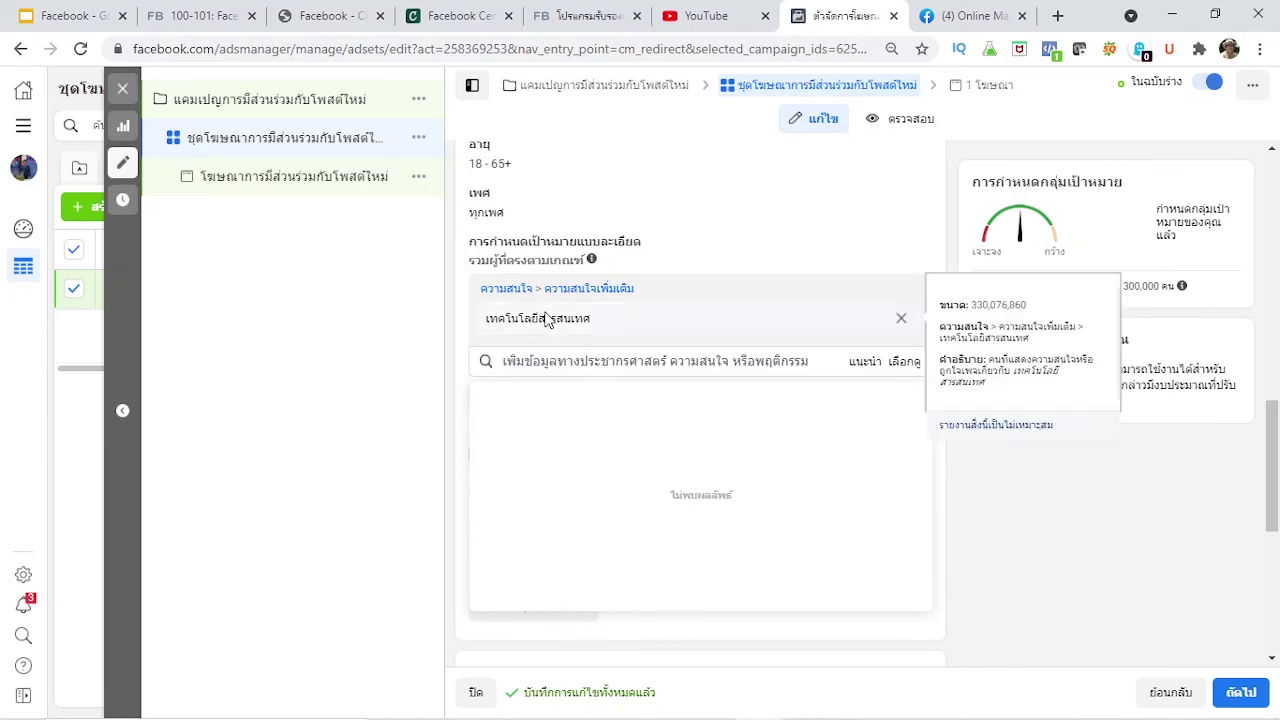
Step: Add the education level กำลังศึกษาระดับมัธยมศึกษา from the demographics' education category (การศึกษา) to the detailed targeting
click(914, 367)
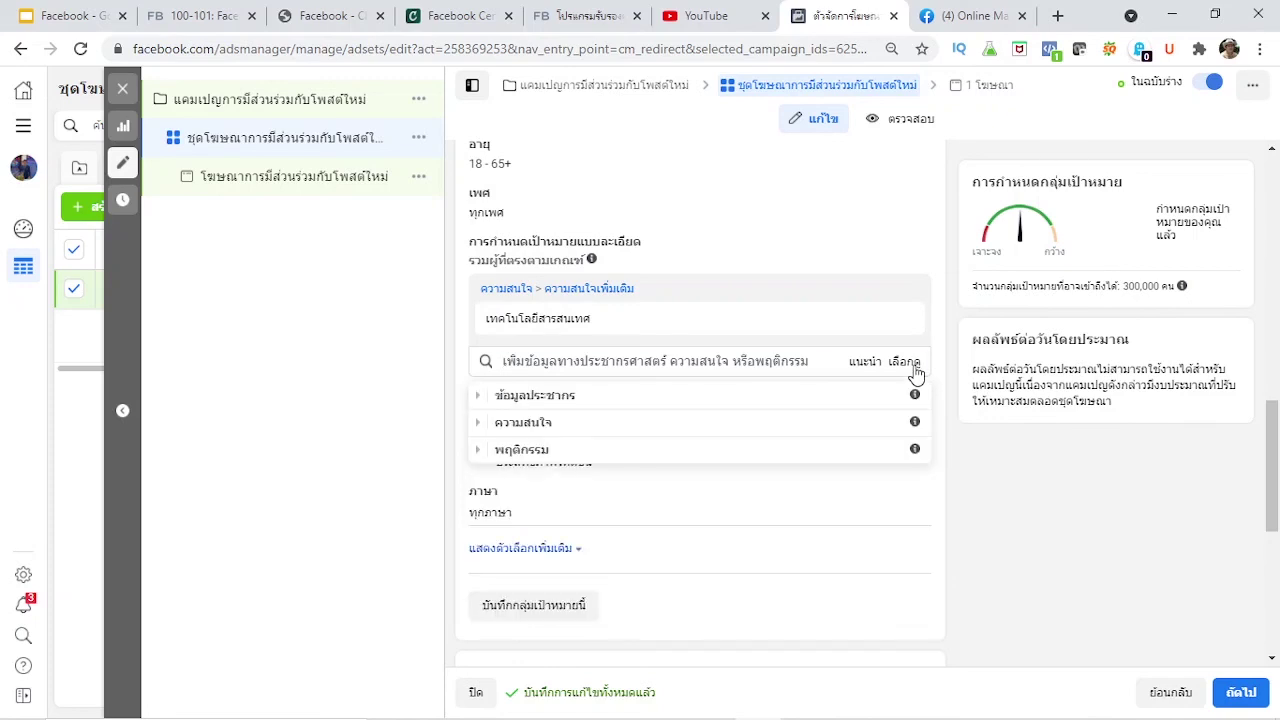
click(812, 400)
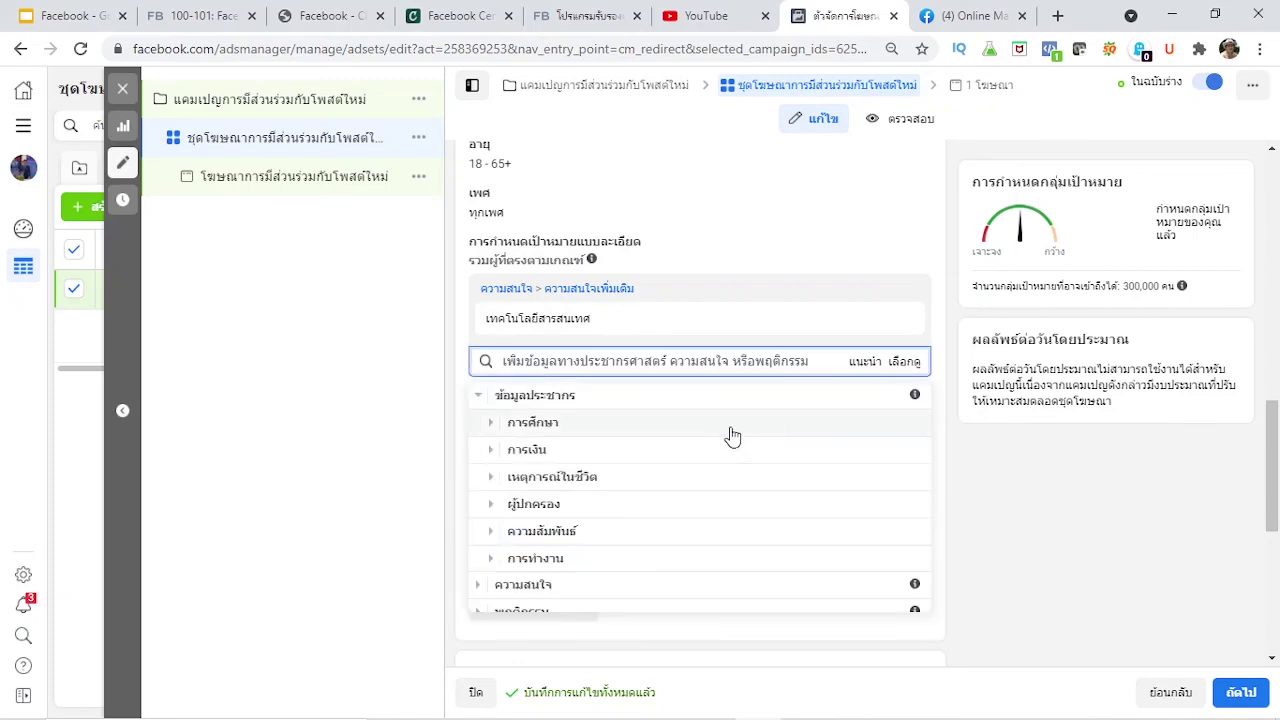
click(664, 426)
click(623, 428)
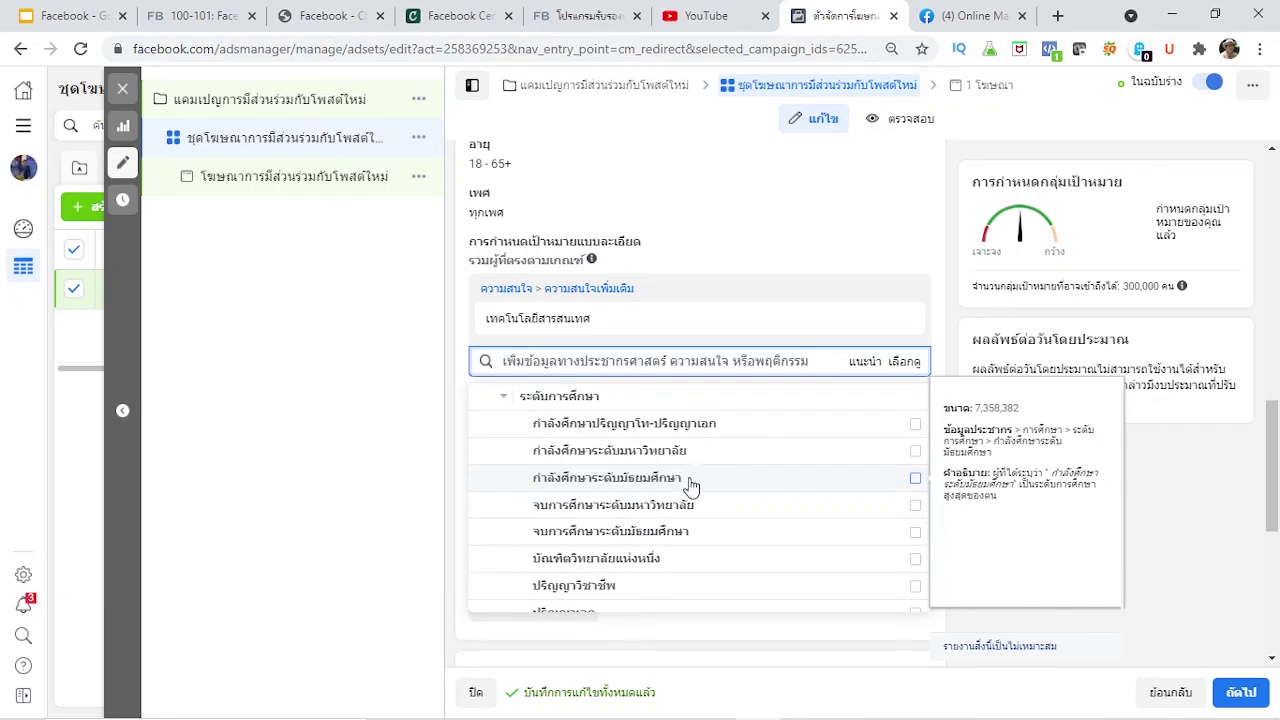
click(915, 479)
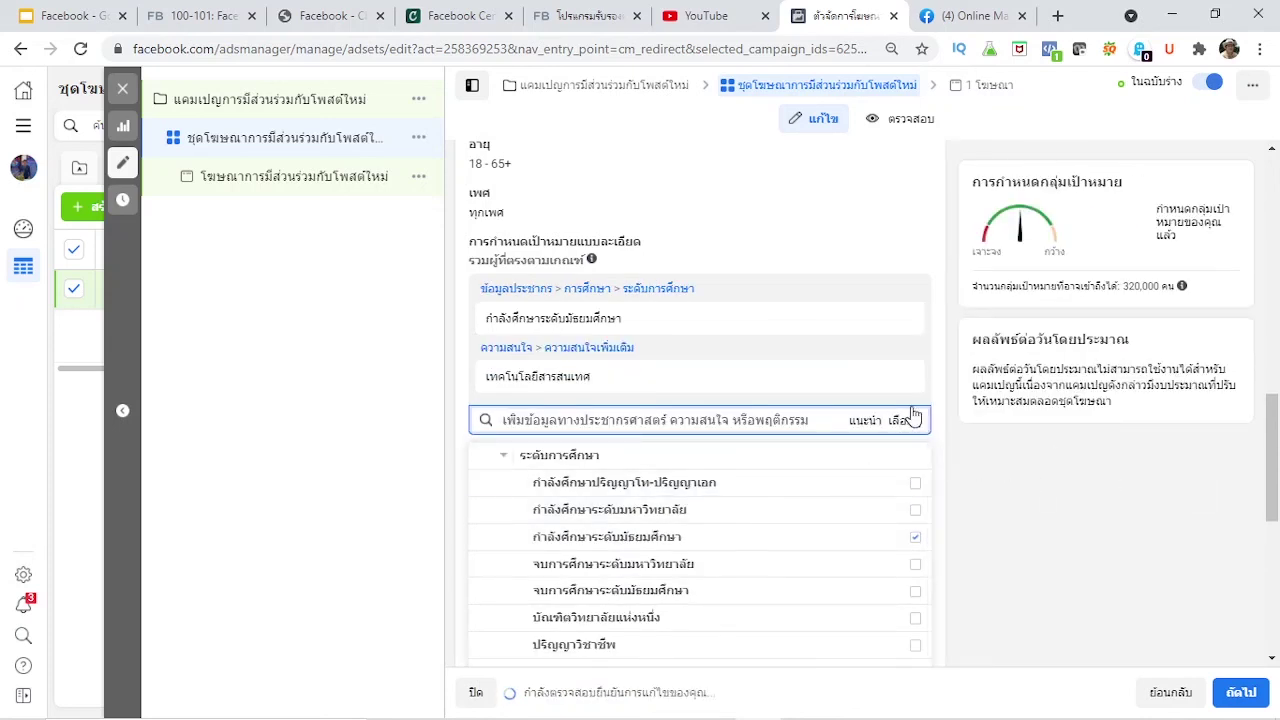
click(1030, 467)
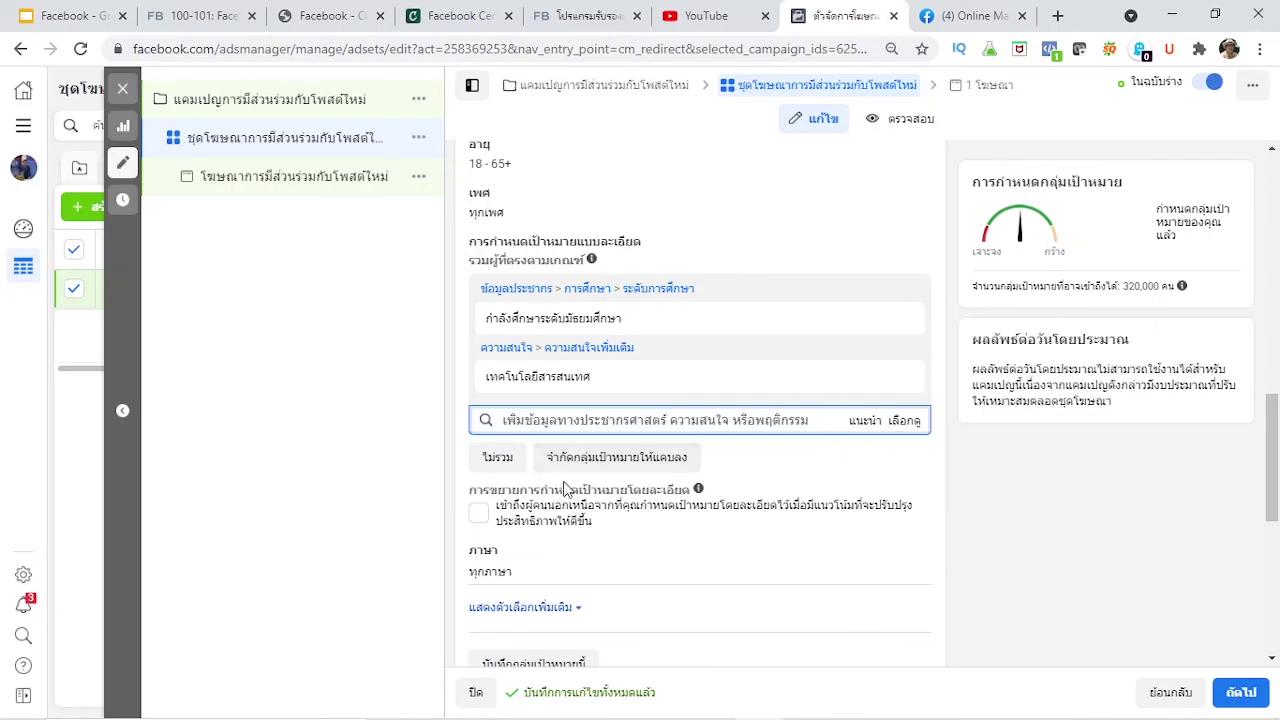
Step: Exclude people from the audience who match the gambling interest การพนัน
click(506, 466)
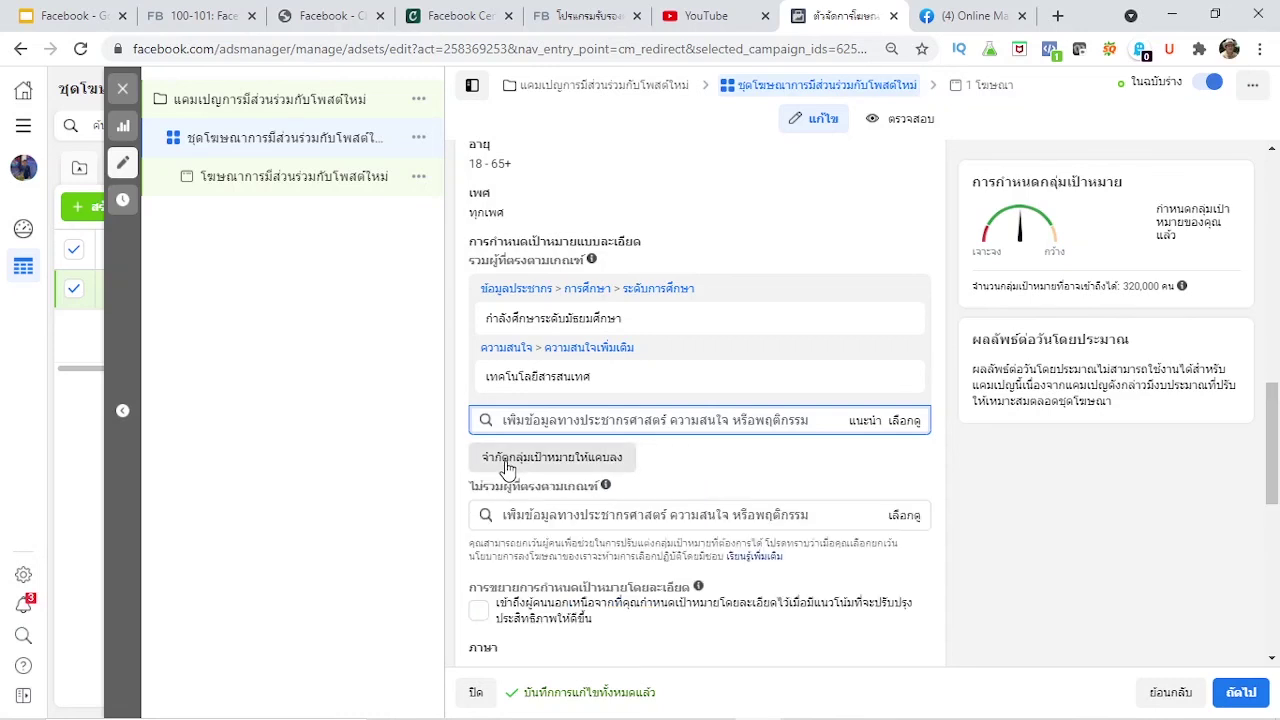
click(575, 517)
text(การ)
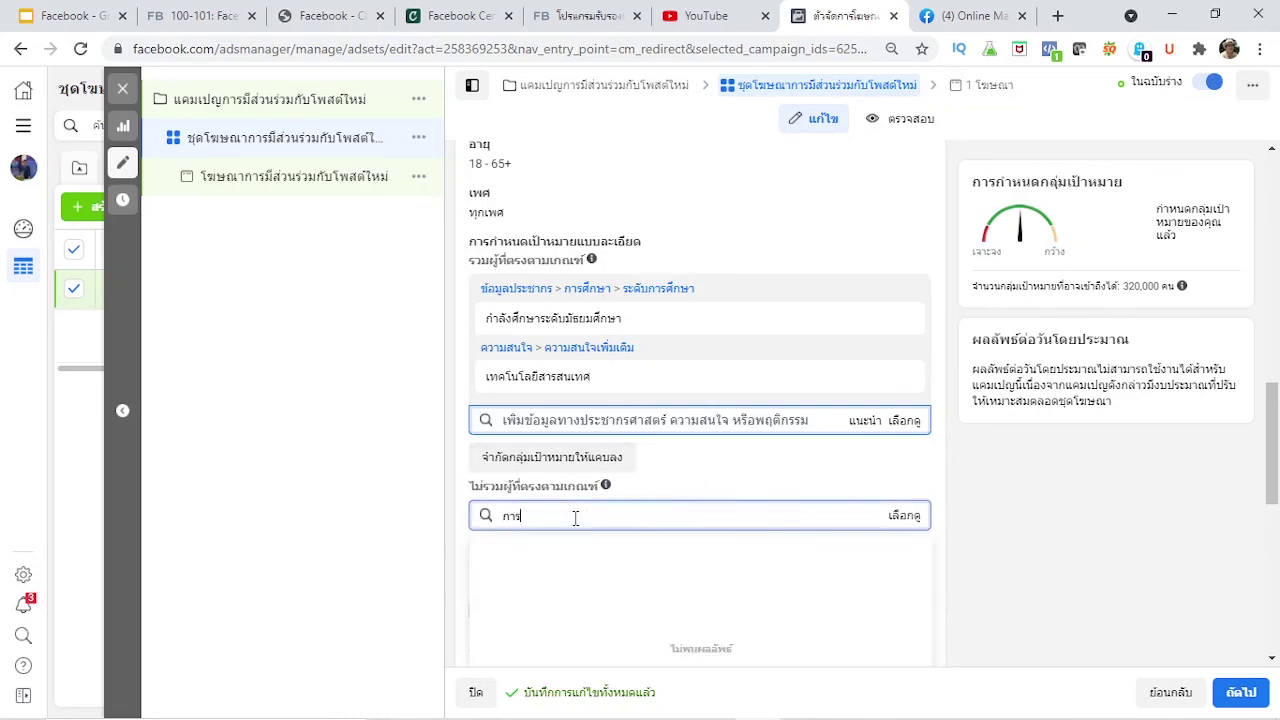
text(พนัน)
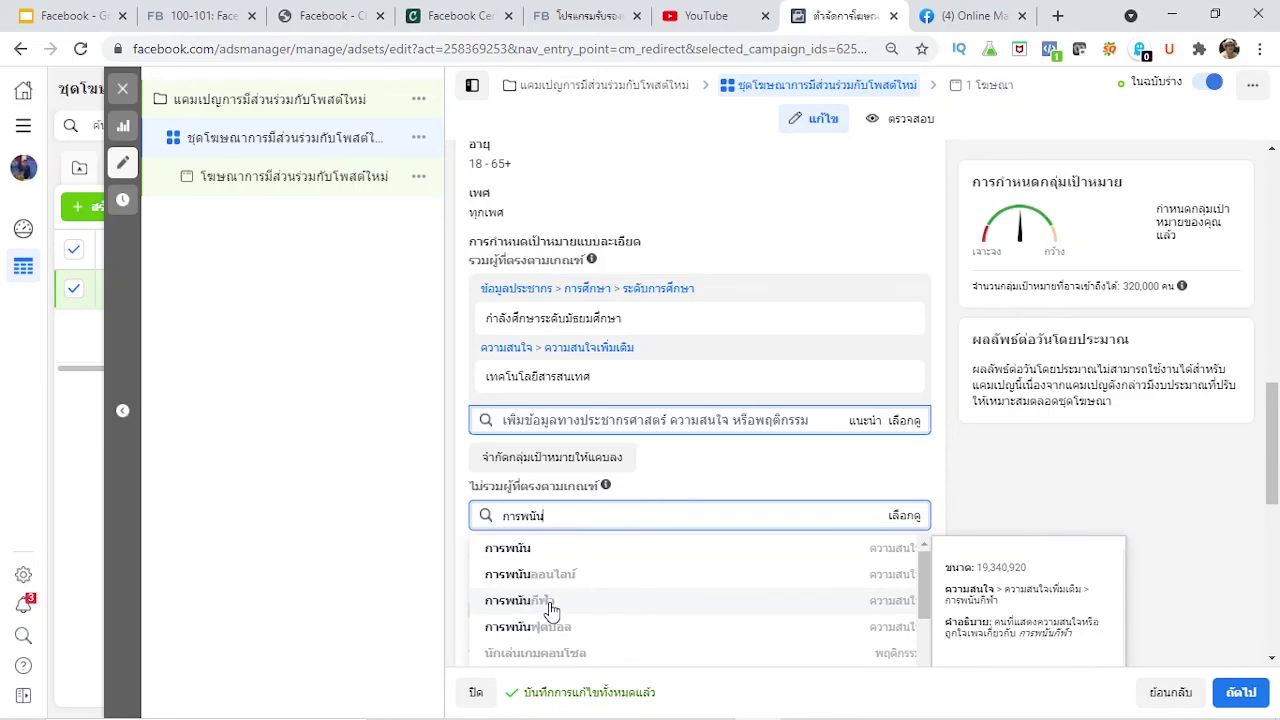
click(523, 552)
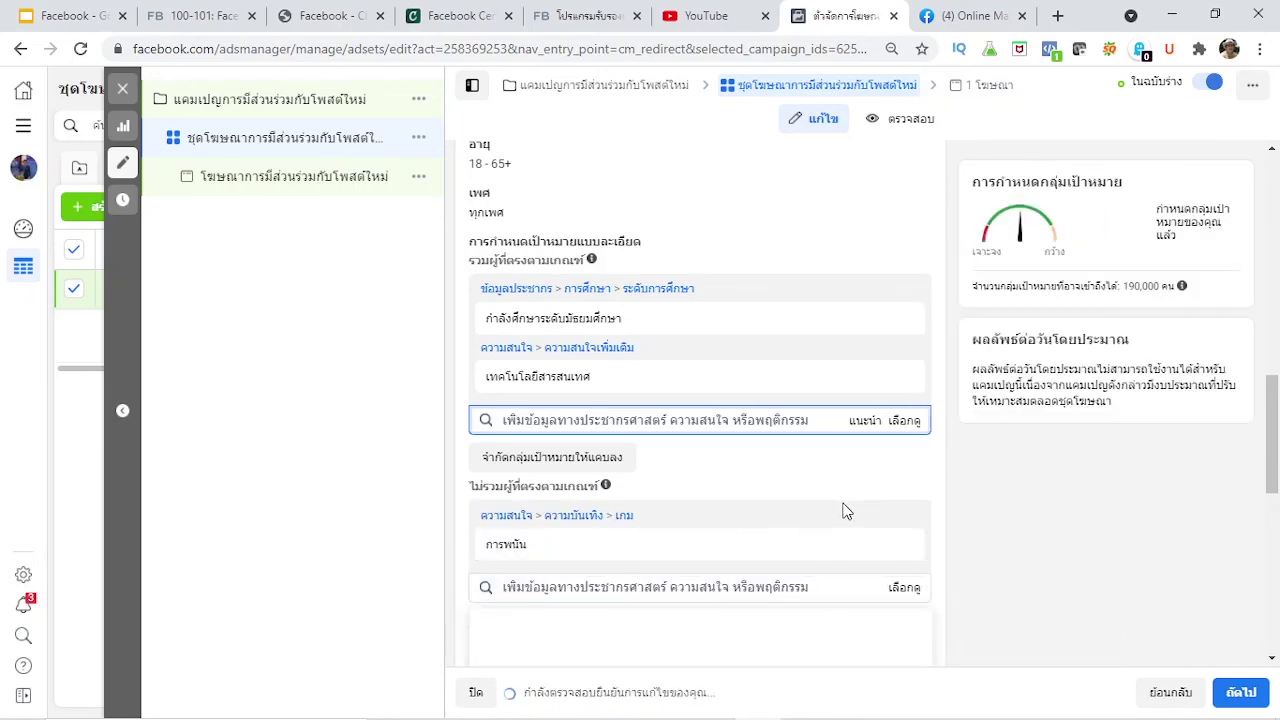
Step: Remove การพนัน from the excluded detailed targeting criteria
scroll(847, 515, down, 3)
scroll(849, 518, up, 1)
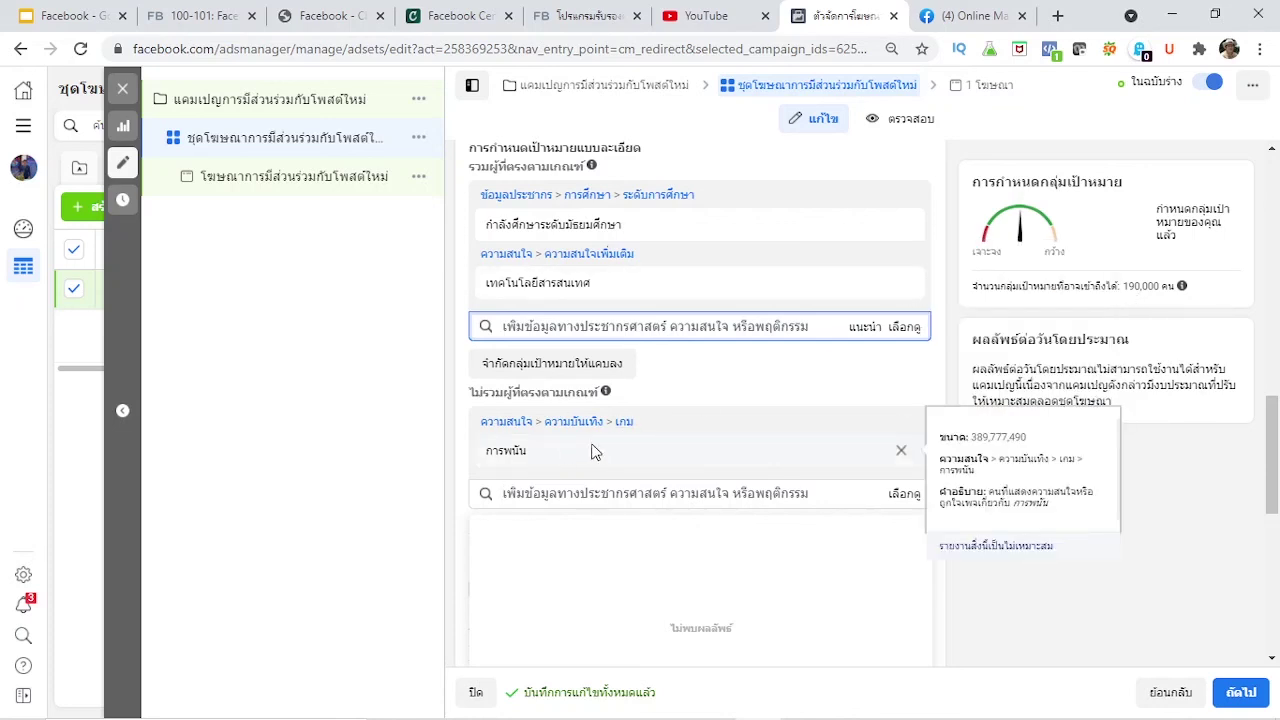
click(905, 455)
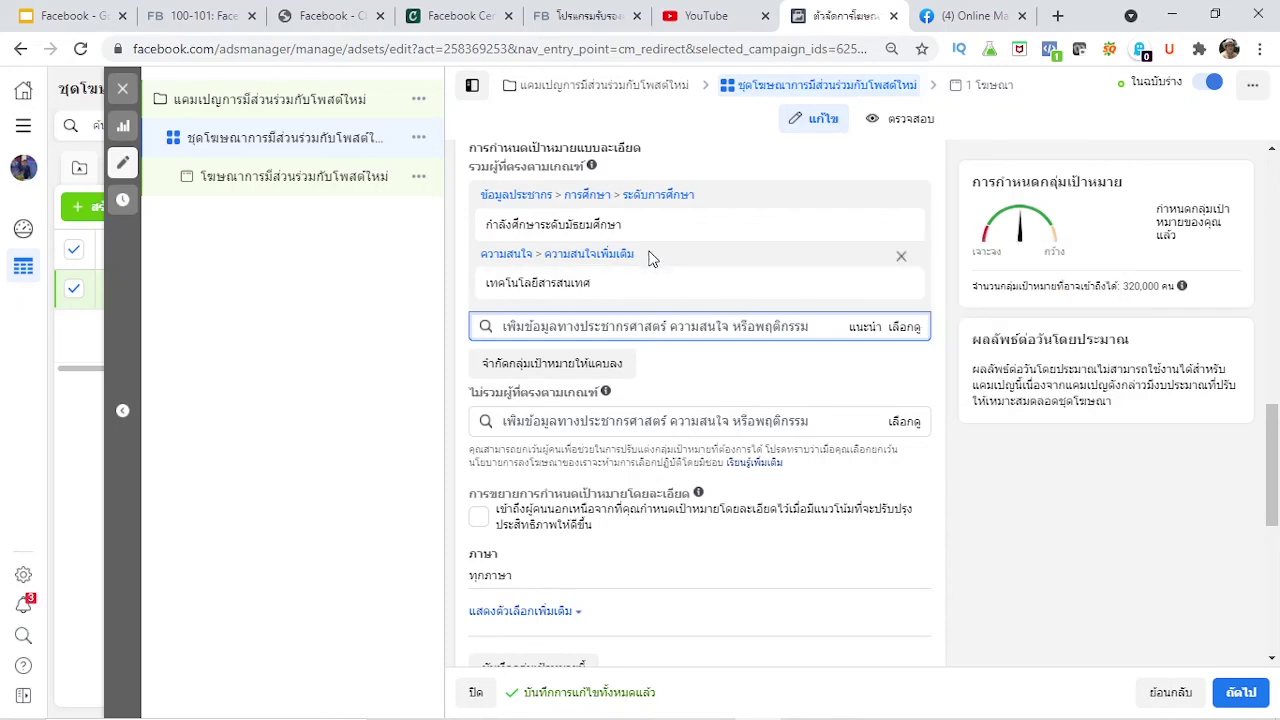
Step: Switch the ad set's placements (ตำแหน่งการจัดวาง) from automatic to manual (ตำแหน่งการจัดวางที่กำหนดเอง)
scroll(797, 400, down, 3)
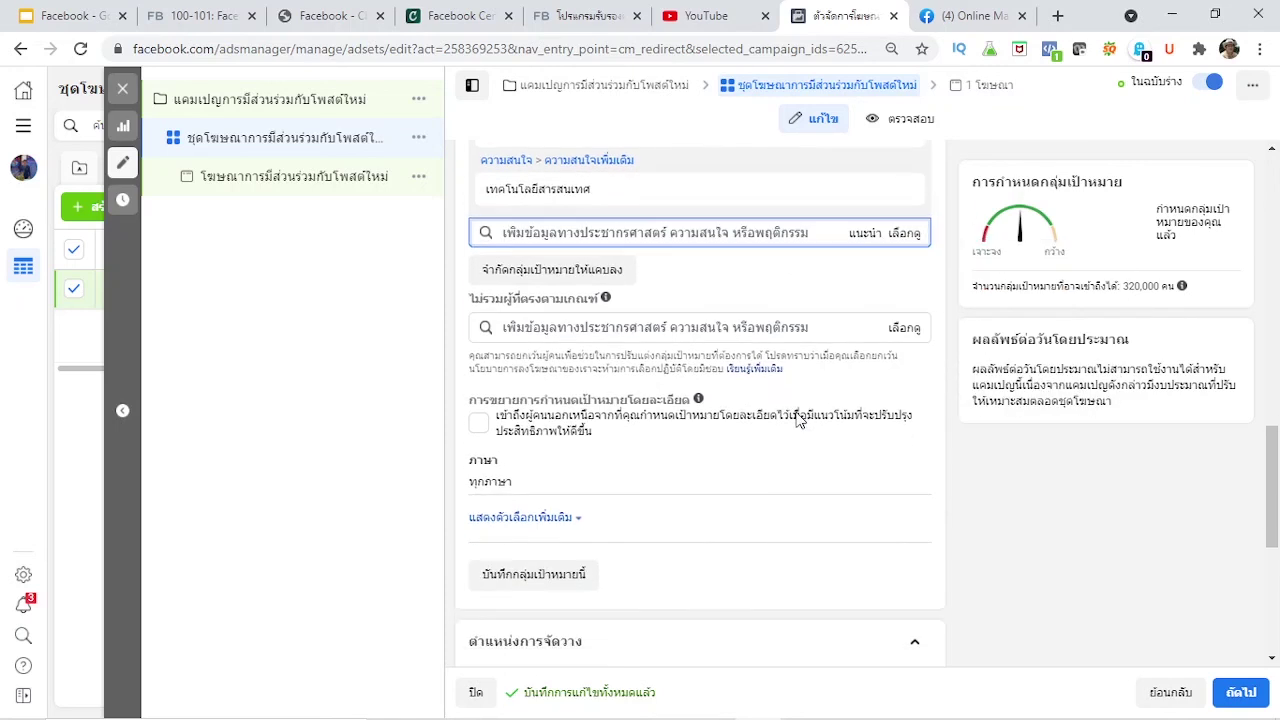
scroll(800, 410, down, 2)
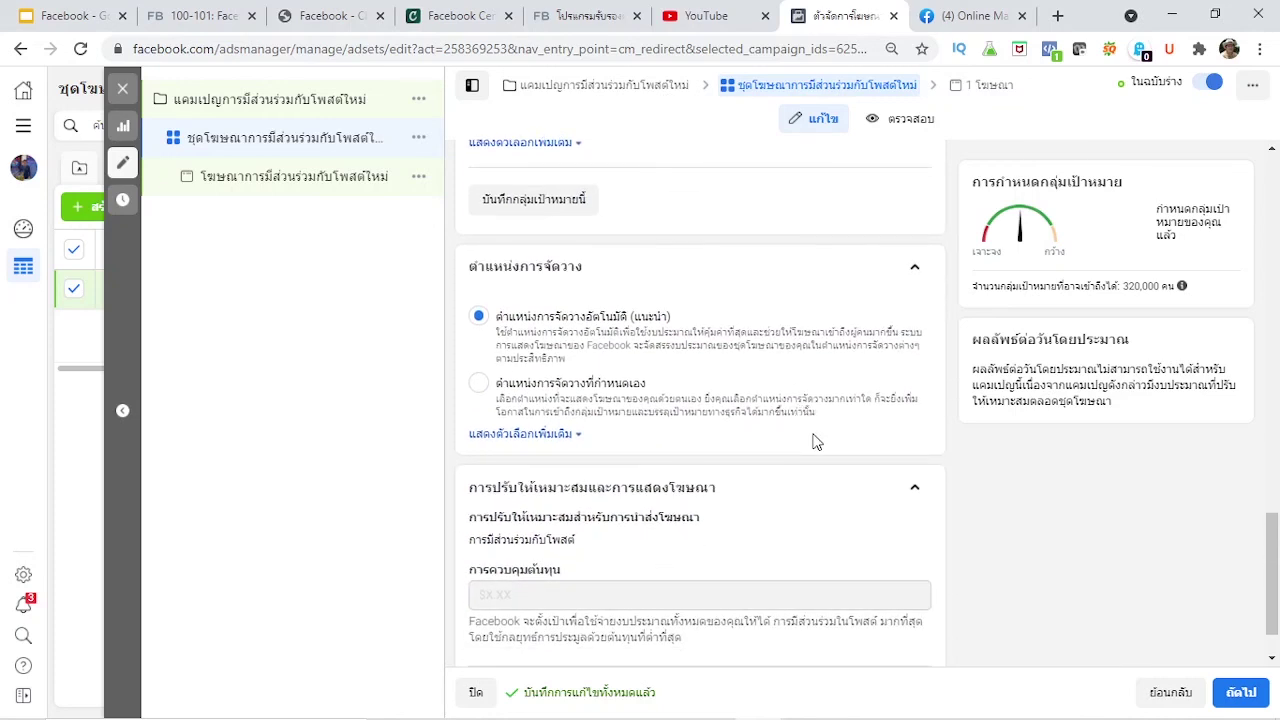
scroll(803, 437, down, 1)
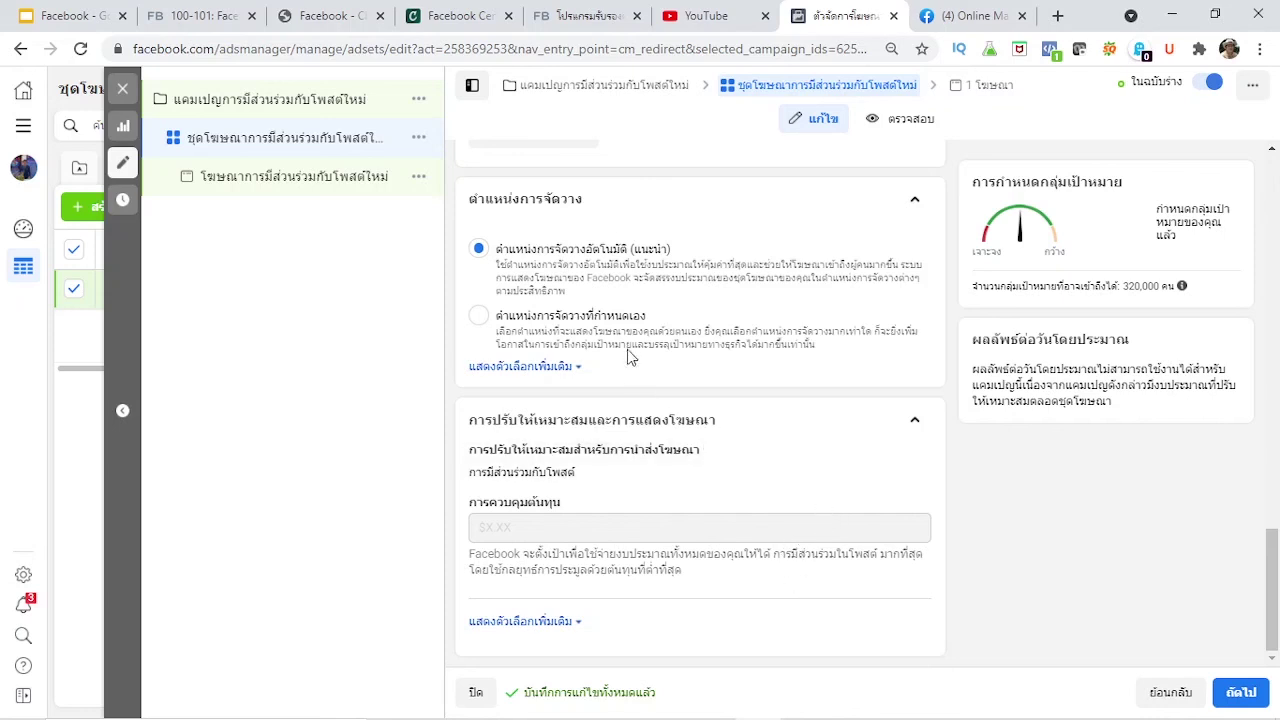
click(542, 320)
scroll(640, 350, down, 1)
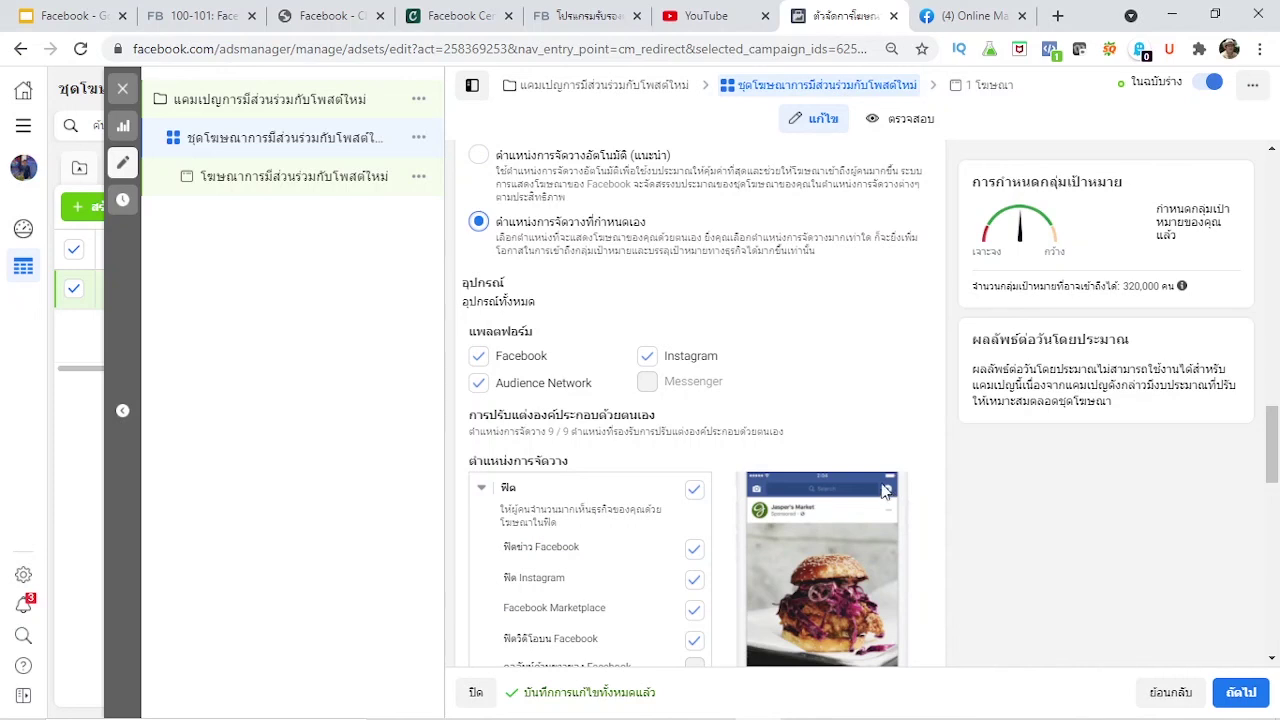
Step: Exclude Instagram and Audience Network from the placement platforms, keeping only Facebook
click(648, 360)
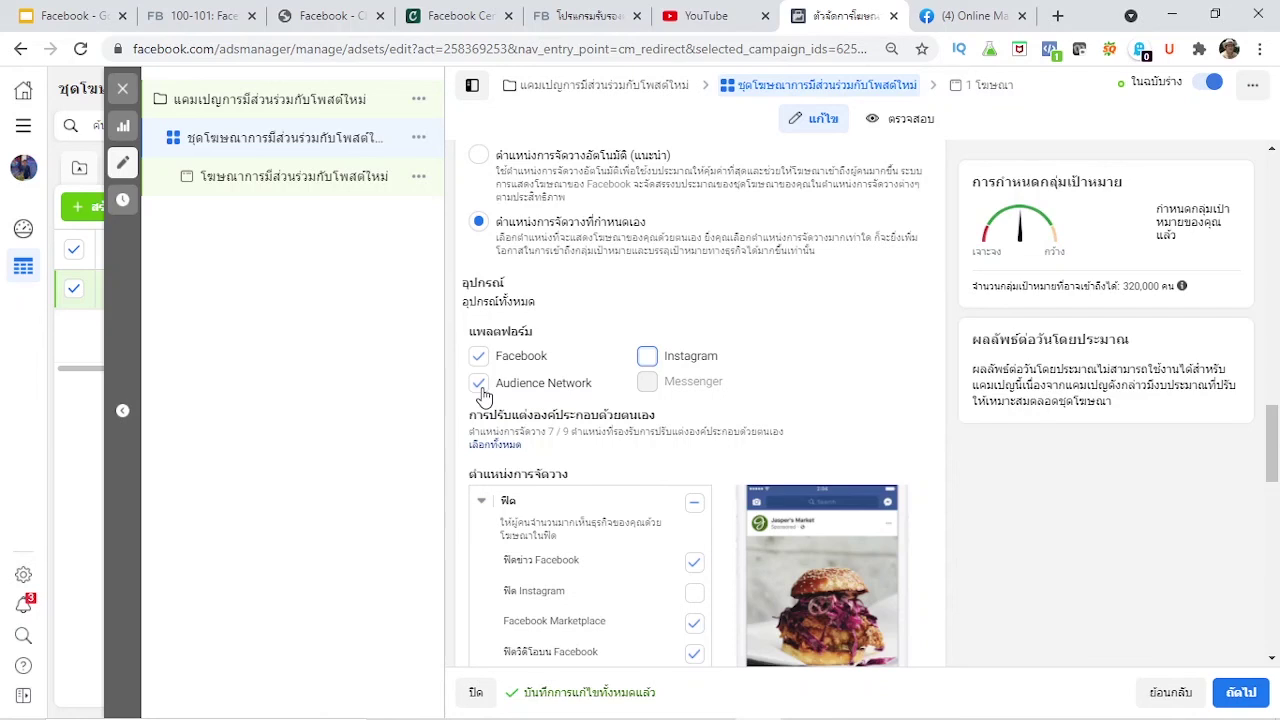
click(479, 384)
scroll(730, 430, down, 1)
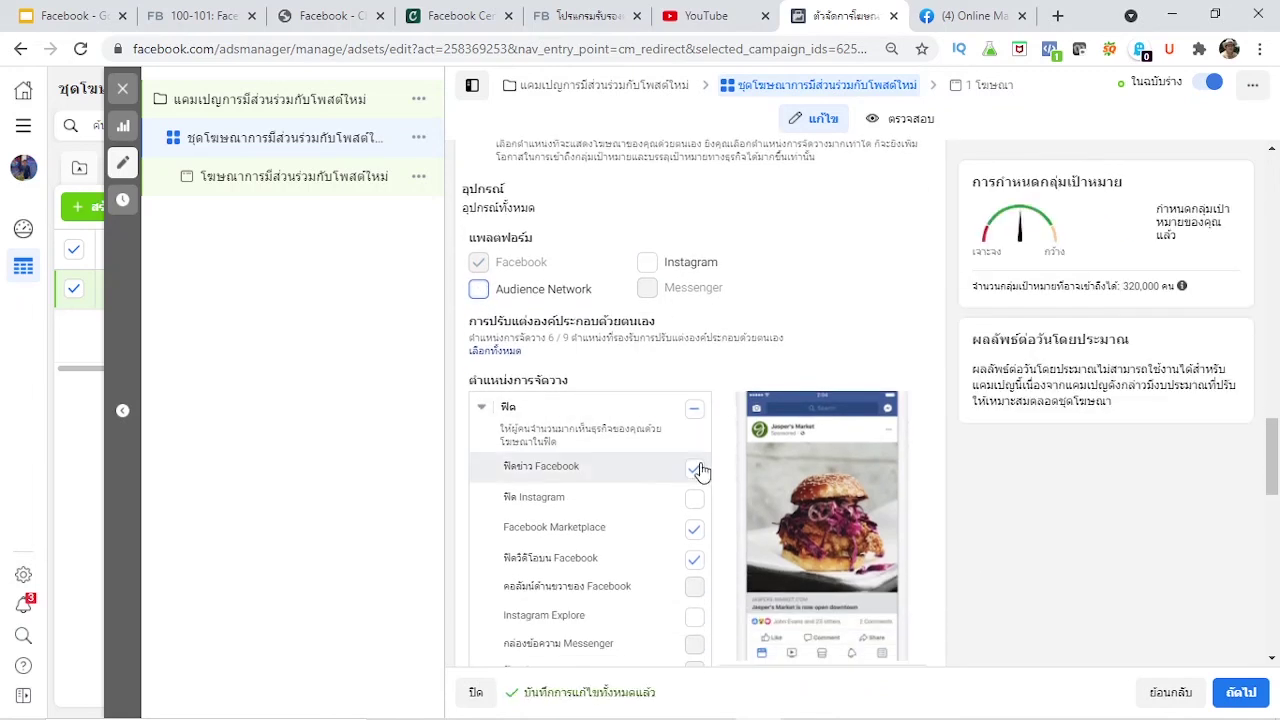
Step: Exclude Facebook Marketplace and the Facebook video feed (ฟีดวิดีโอบน Facebook) from the feed placements
scroll(680, 475, down, 1)
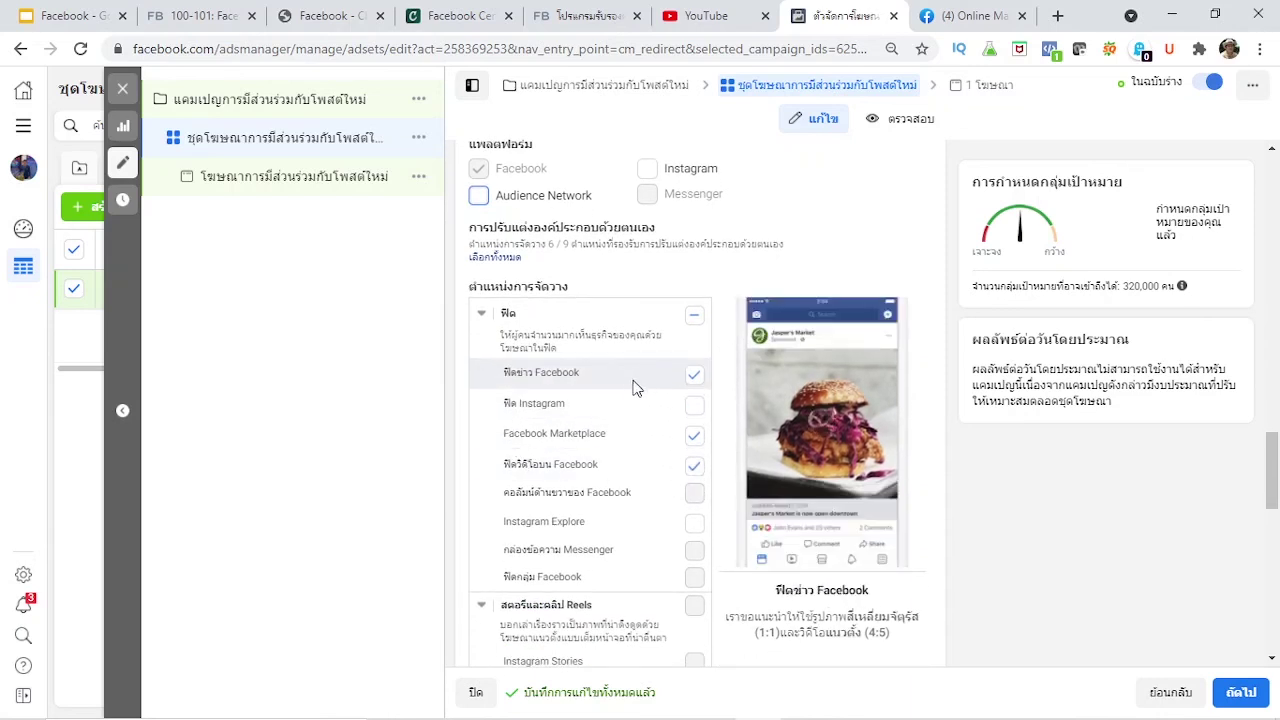
click(694, 440)
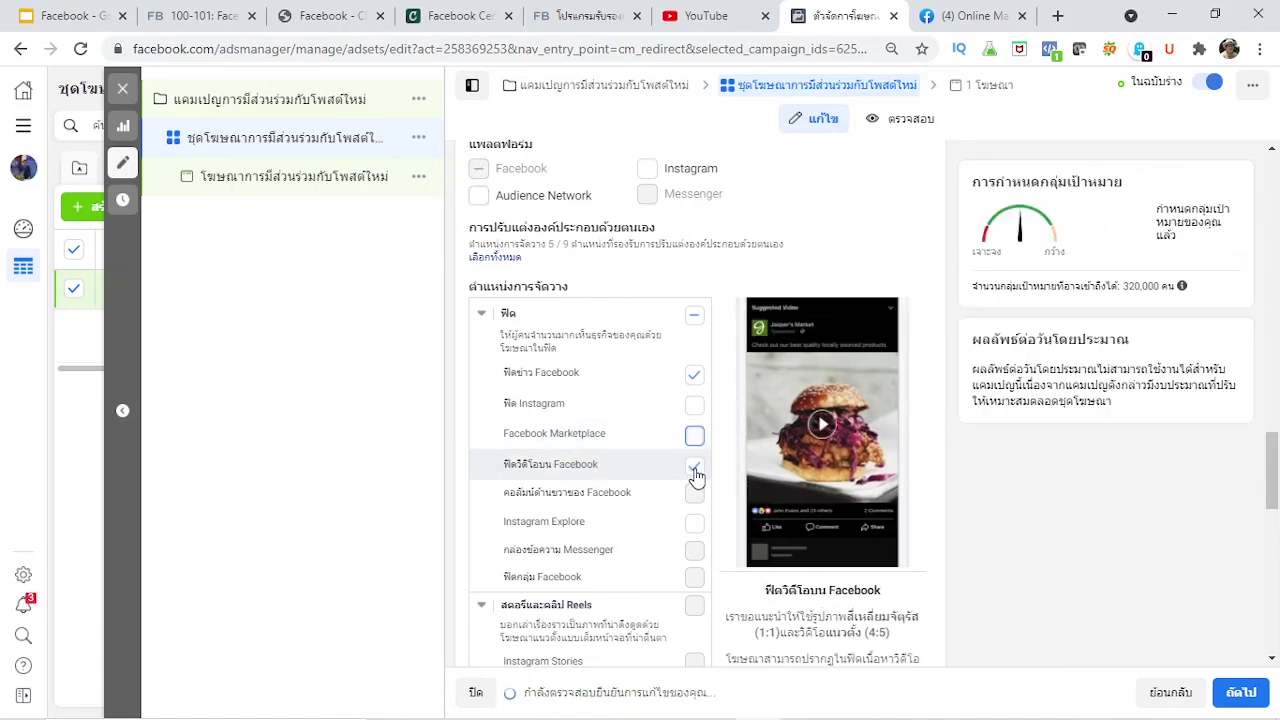
click(697, 468)
Step: Exclude the in-stream (ในสตรีม), search (ค้นหา) and in-article (ในบทความ) placements, keeping only the Facebook news feed
scroll(697, 542, down, 1)
scroll(697, 540, down, 4)
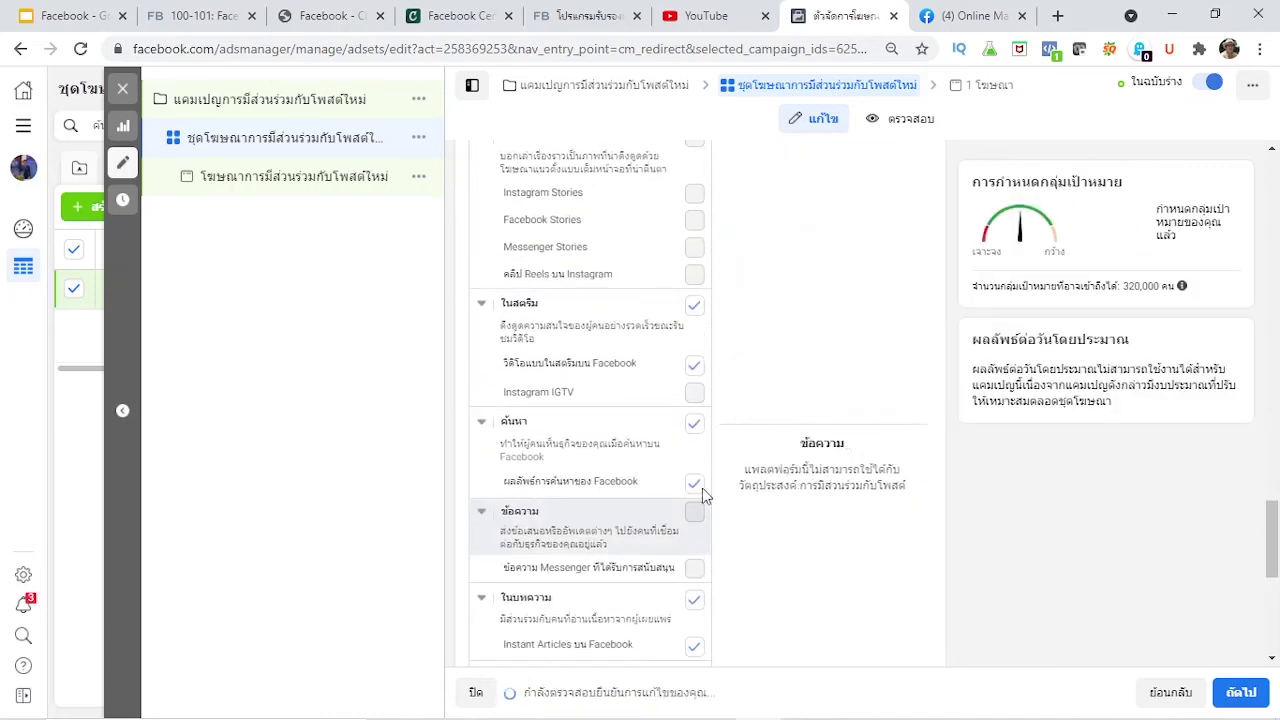
click(696, 316)
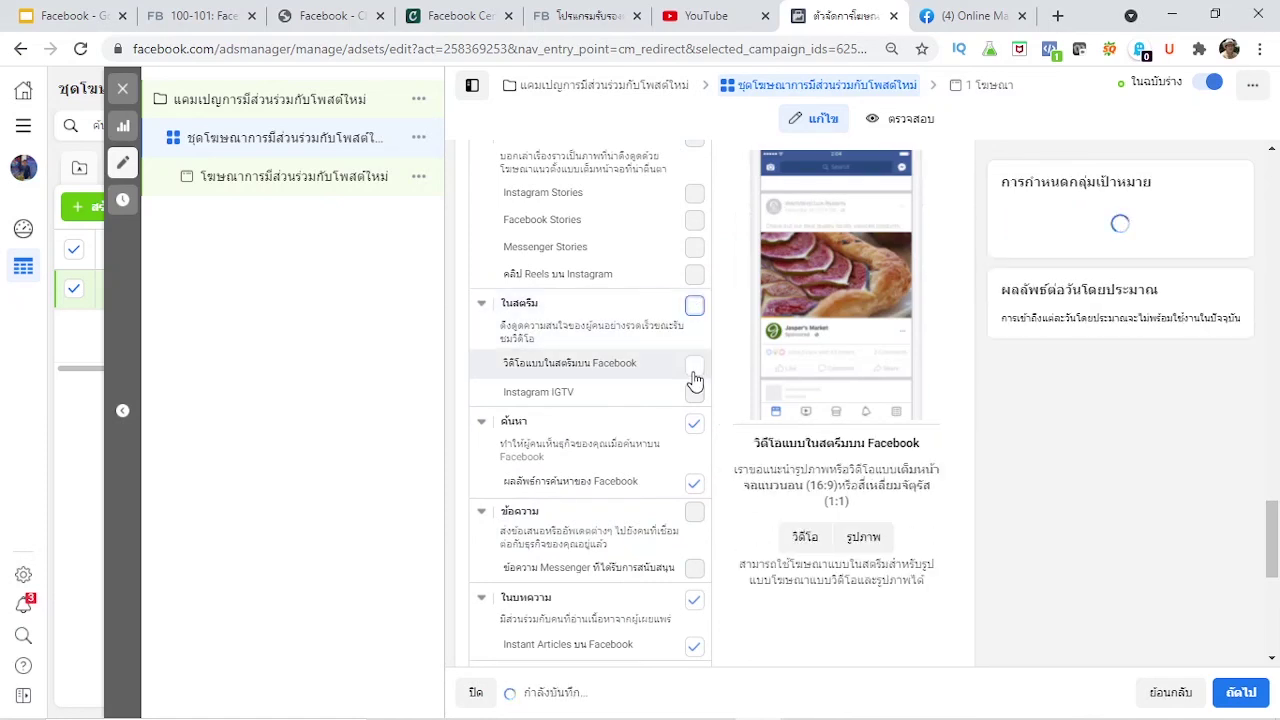
click(698, 428)
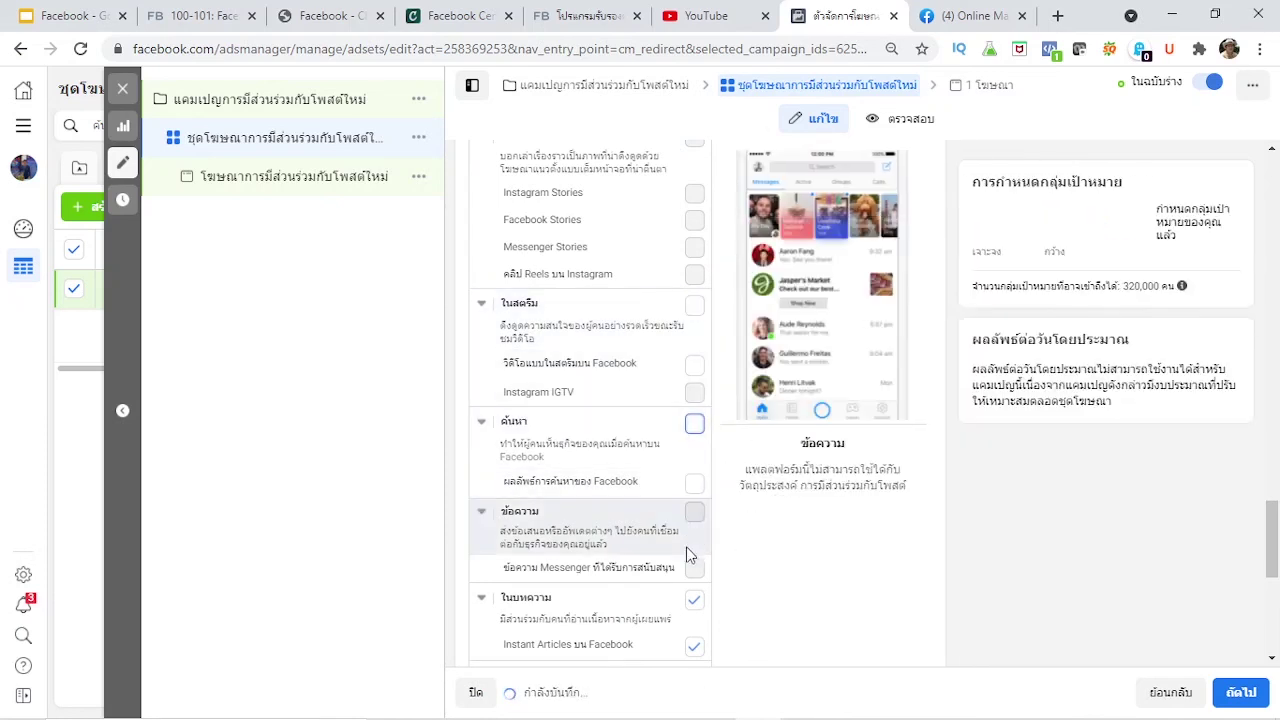
scroll(705, 590, down, 1)
click(697, 508)
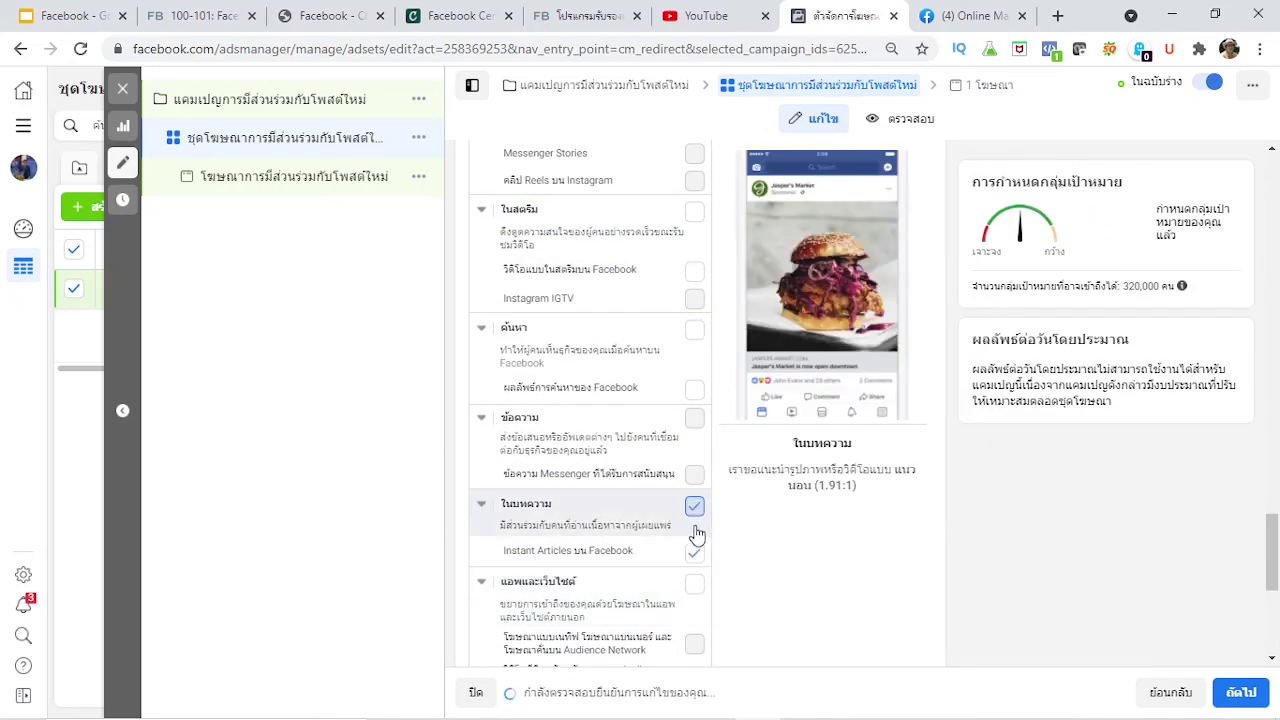
scroll(740, 620, down, 2)
scroll(748, 640, down, 2)
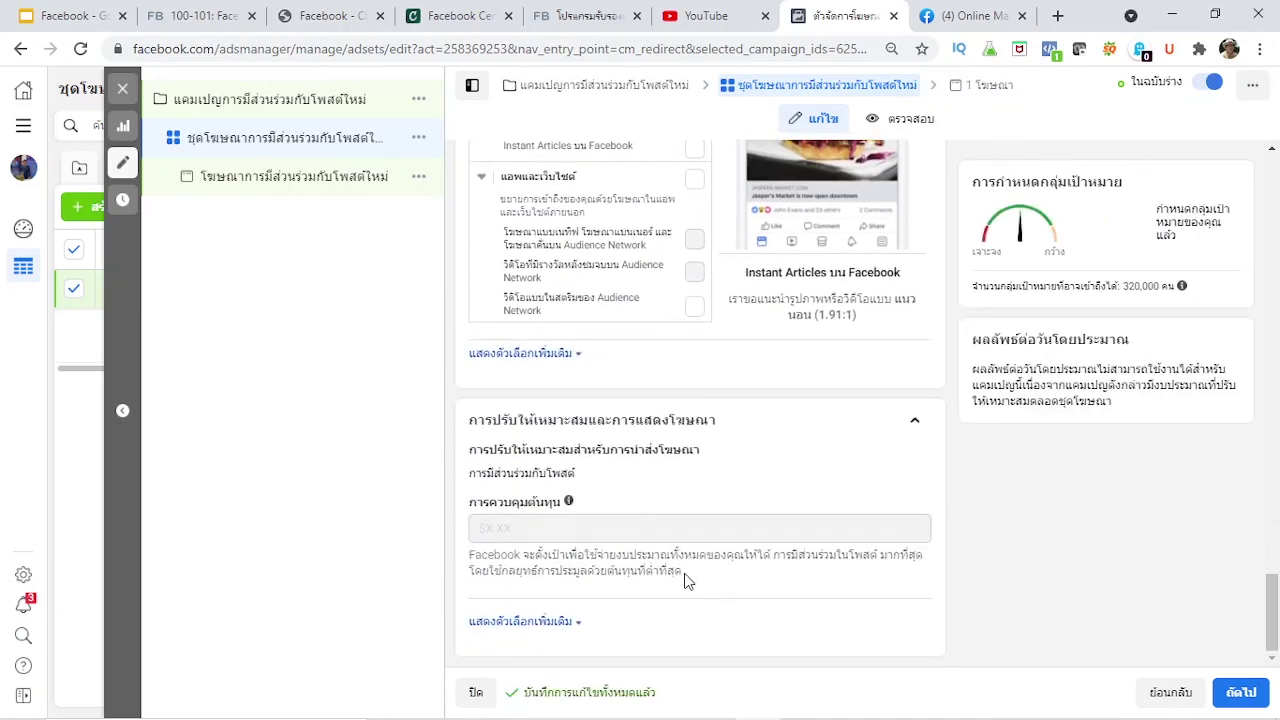
scroll(940, 495, up, 2)
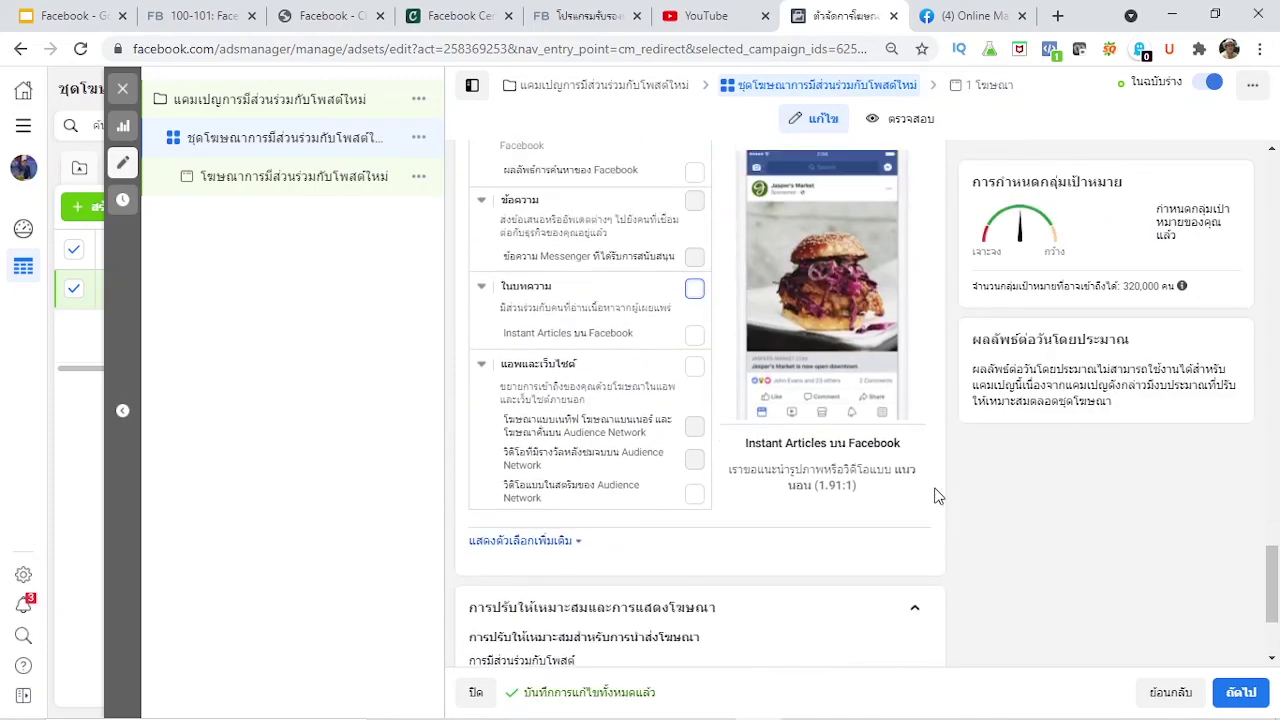
scroll(850, 488, up, 5)
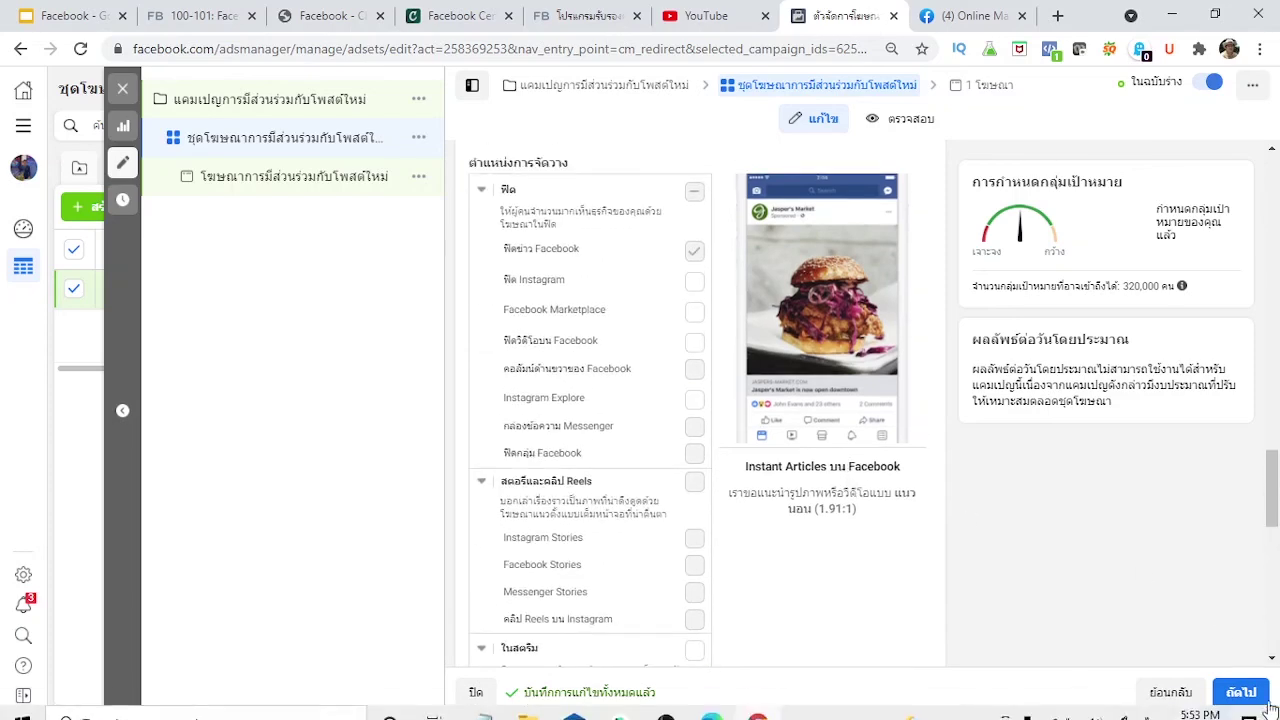
Step: Continue to the ad level and set the ad setup to use an existing post (ใช้โพสต์ที่มีอยู่แล้ว)
click(1240, 692)
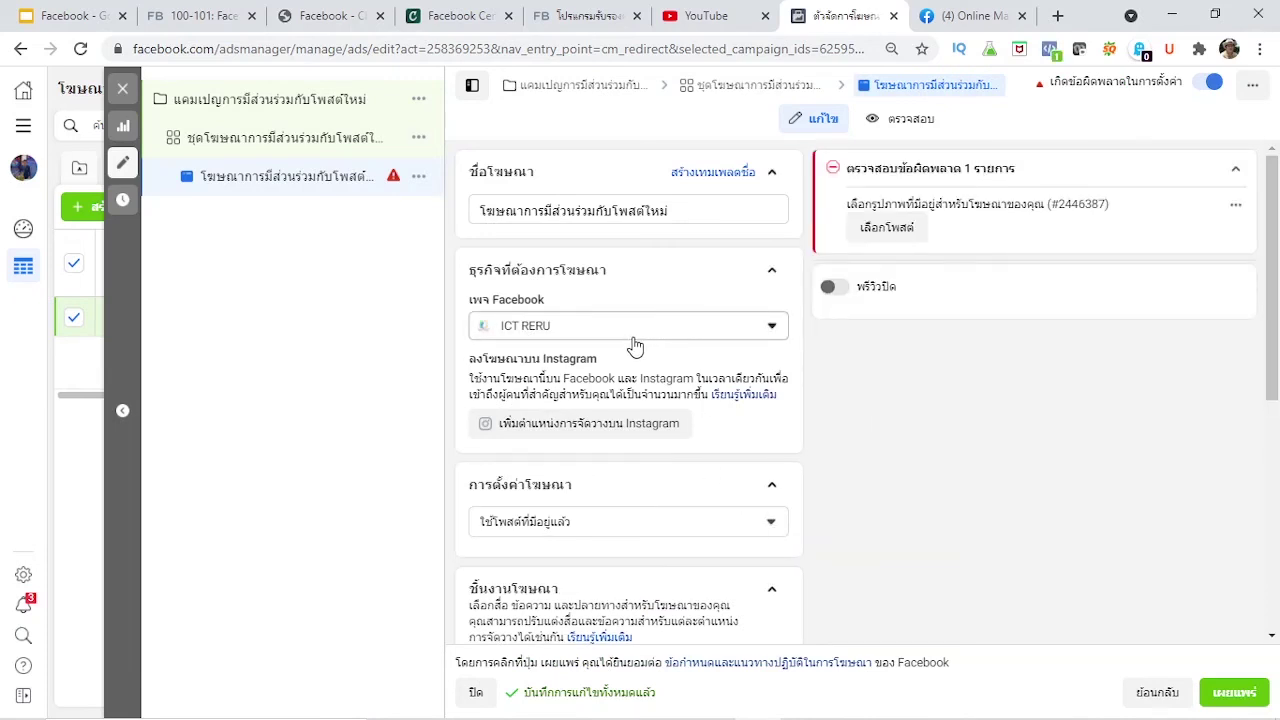
click(629, 522)
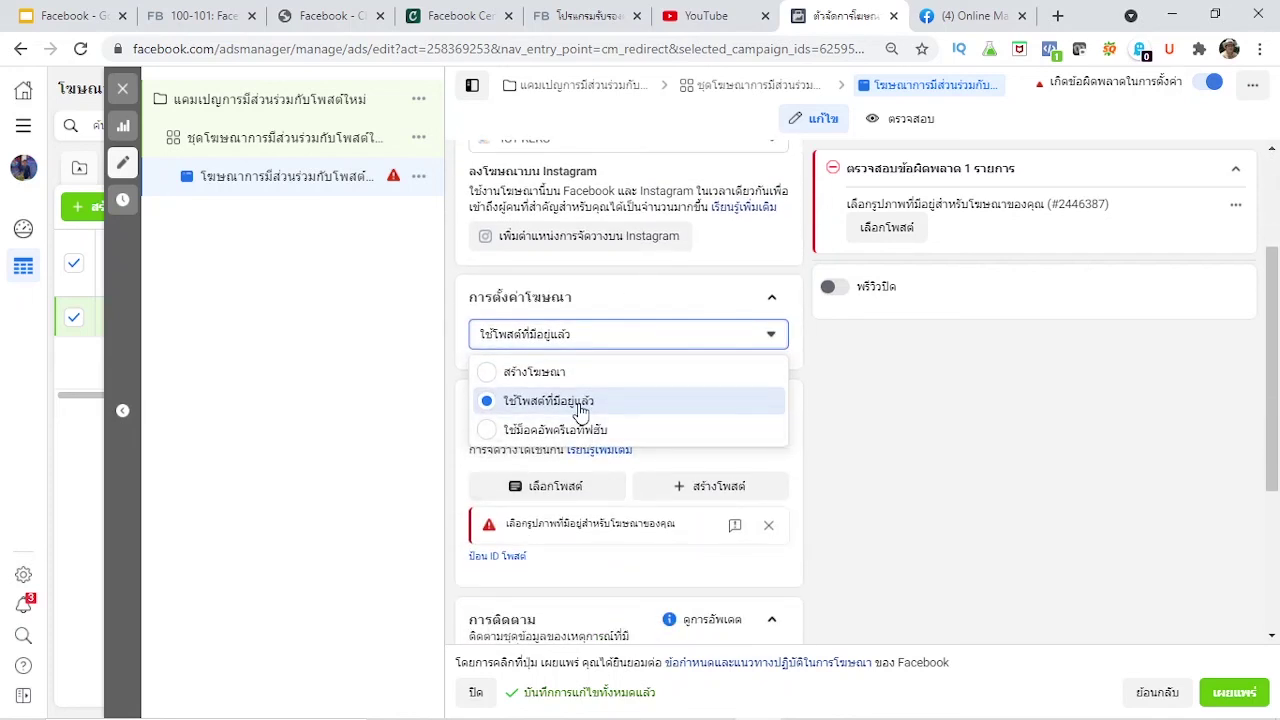
click(584, 402)
Step: Select the page's student recruitment post (รับสมัครนักศึกษาคณะเทคโนโลยีสารสนเทศ) dated 14 ต.ค. 2020 as the ad creative
scroll(686, 449, down, 1)
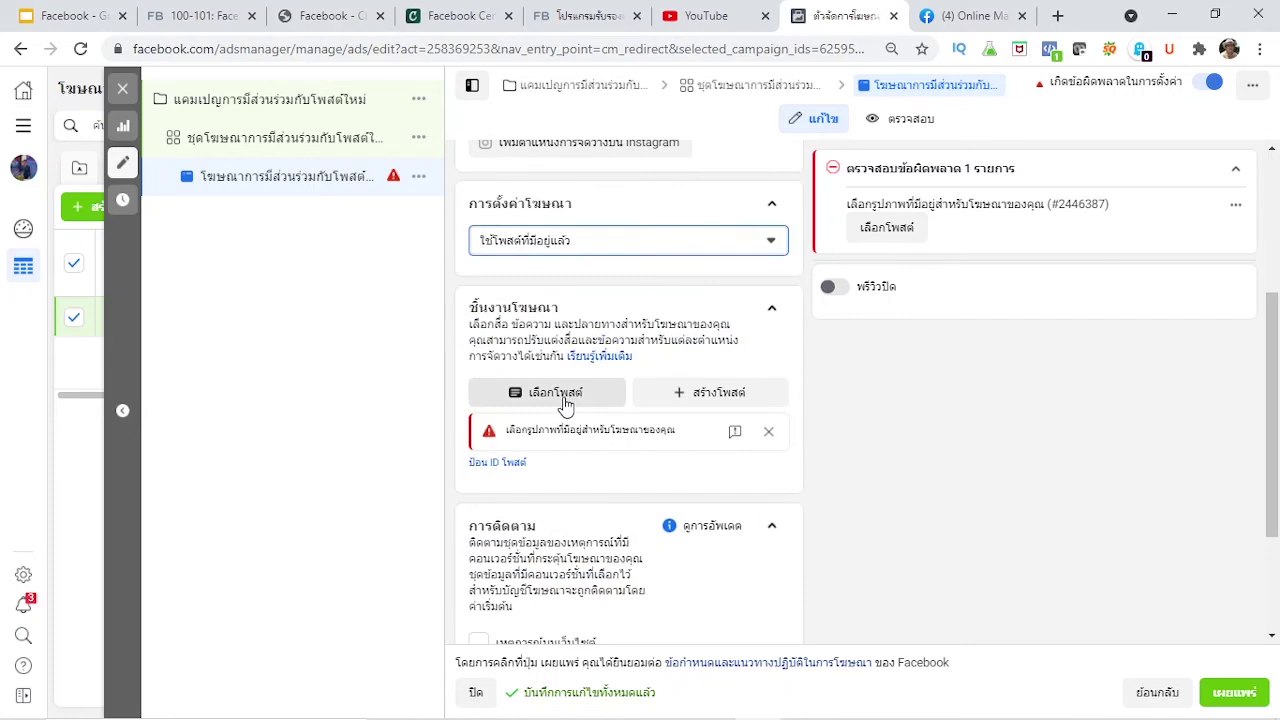
click(566, 403)
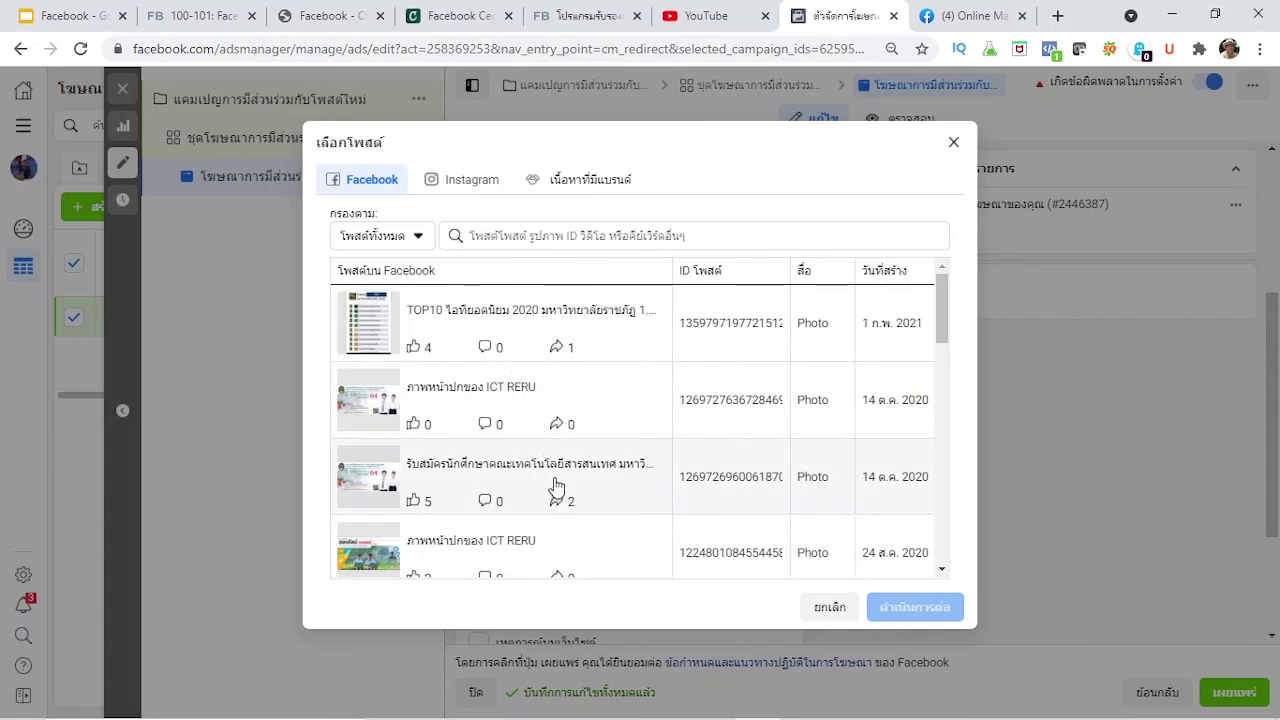
click(556, 485)
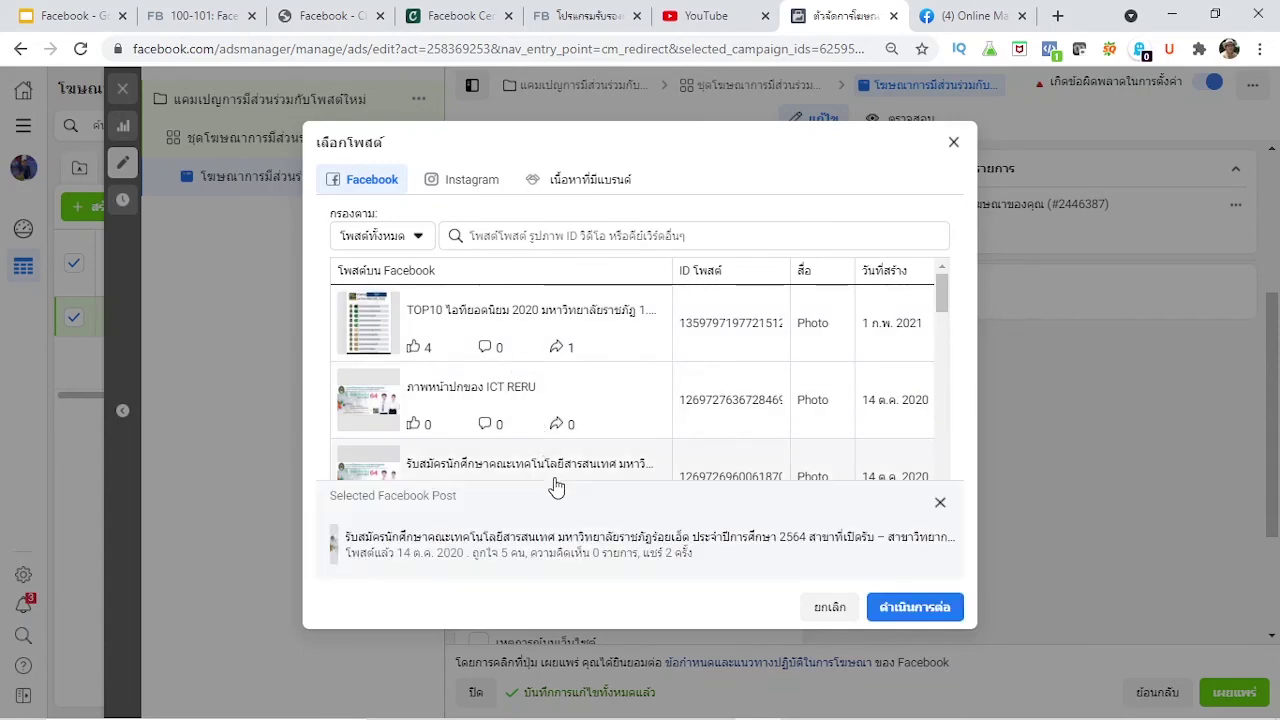
click(914, 607)
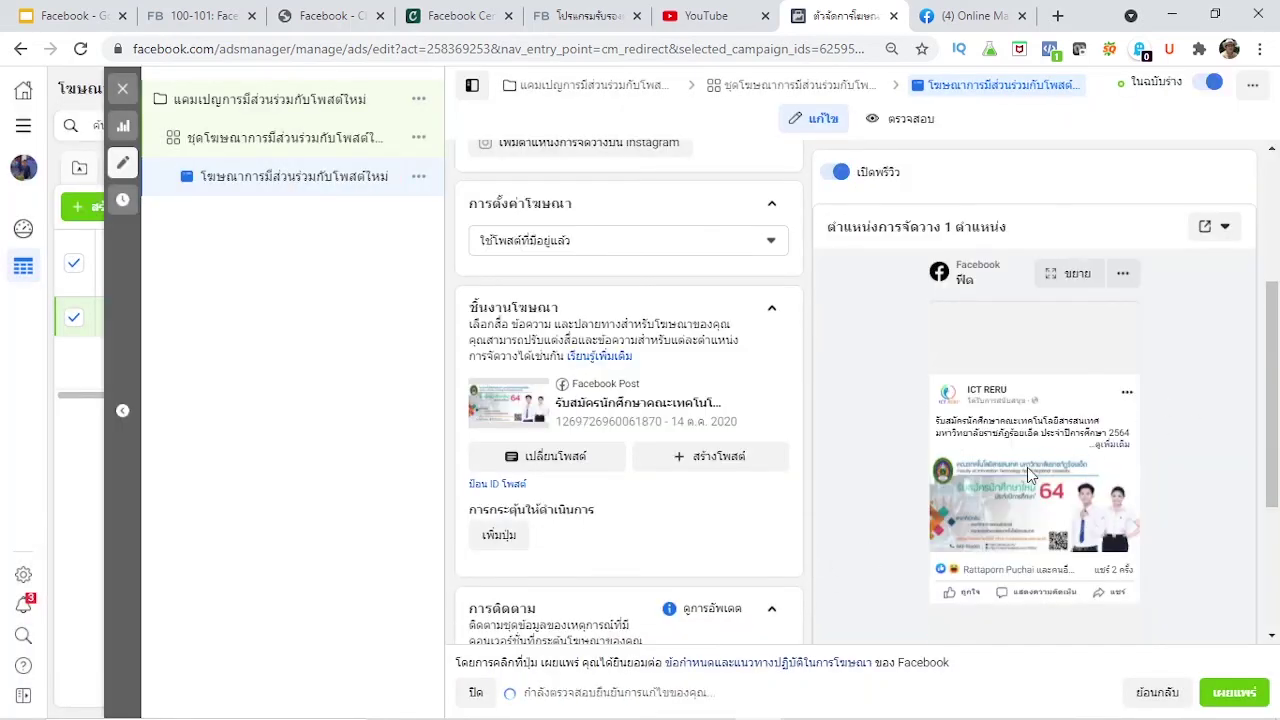
Step: Go back to the ad set and give its schedule an end date of 14/8/2021
scroll(1048, 393, down, 5)
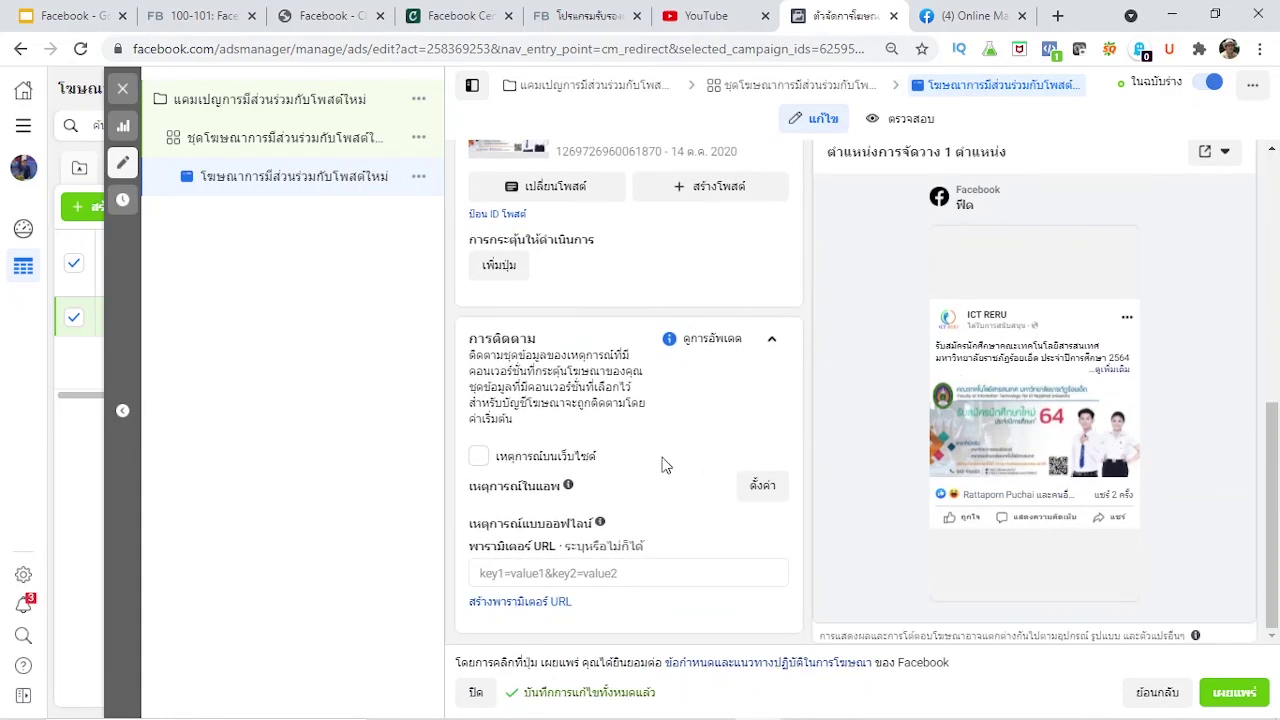
scroll(662, 465, up, 10)
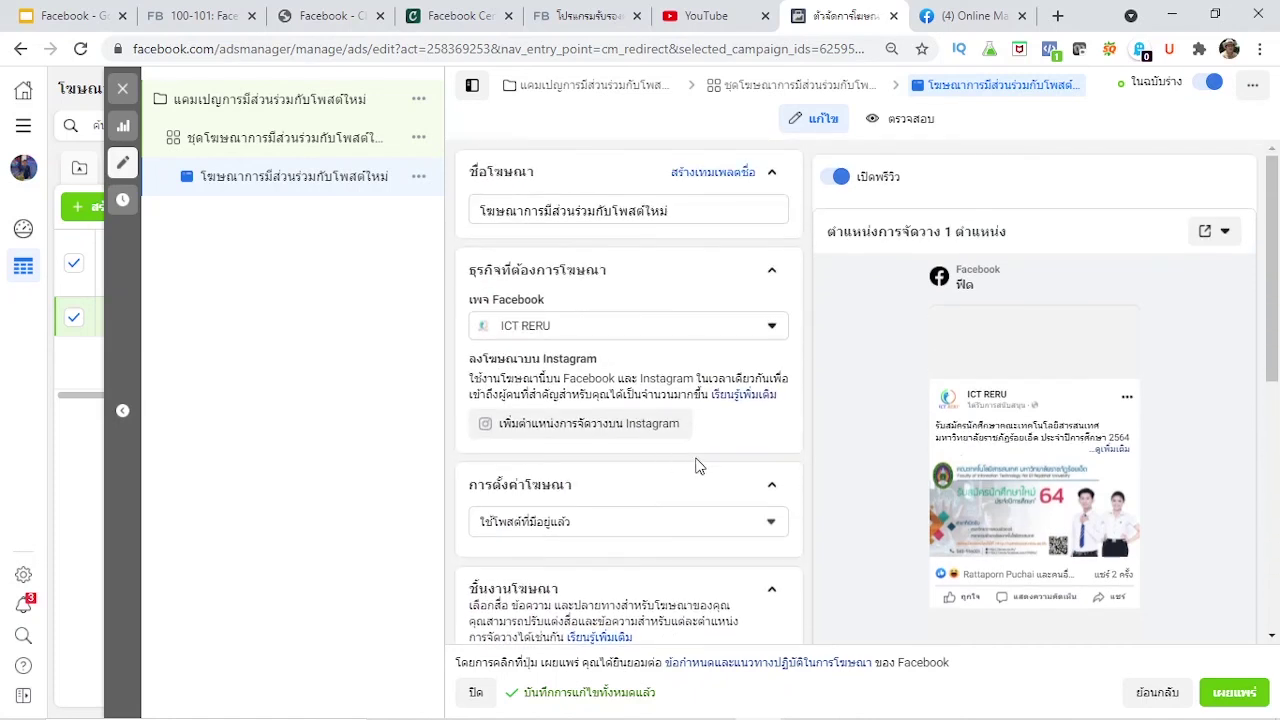
scroll(675, 465, down, 5)
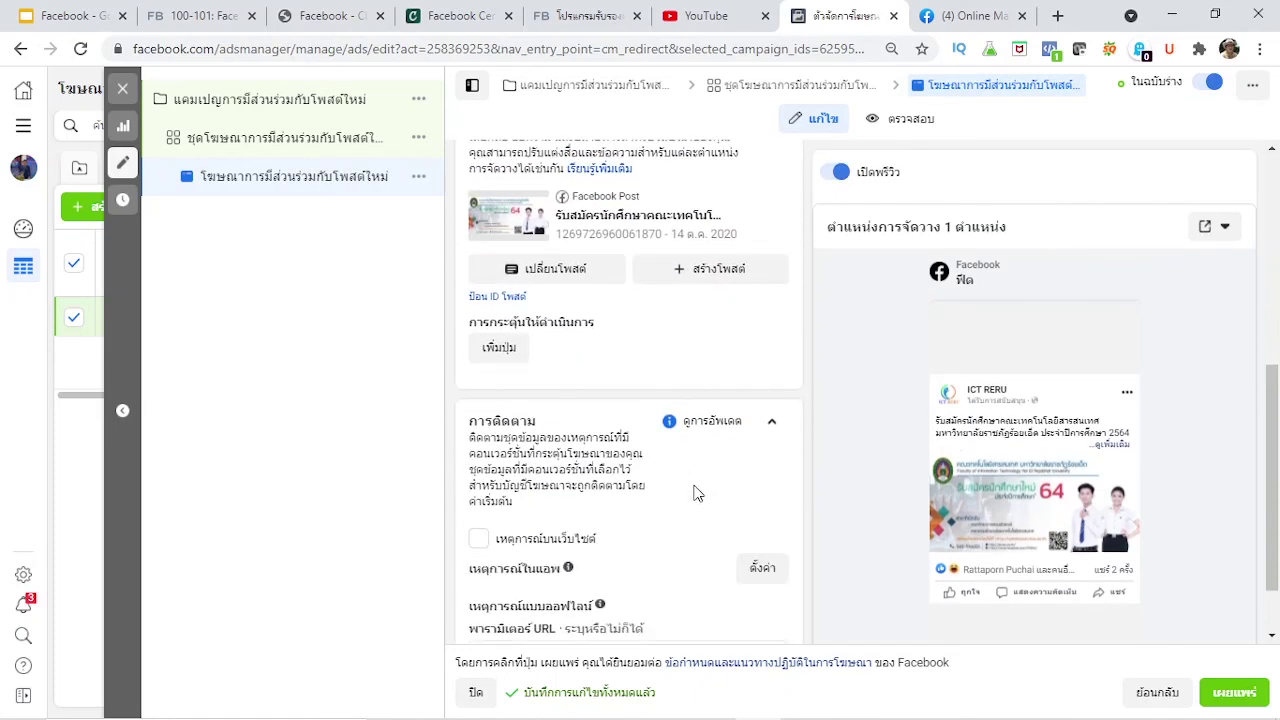
scroll(695, 493, down, 2)
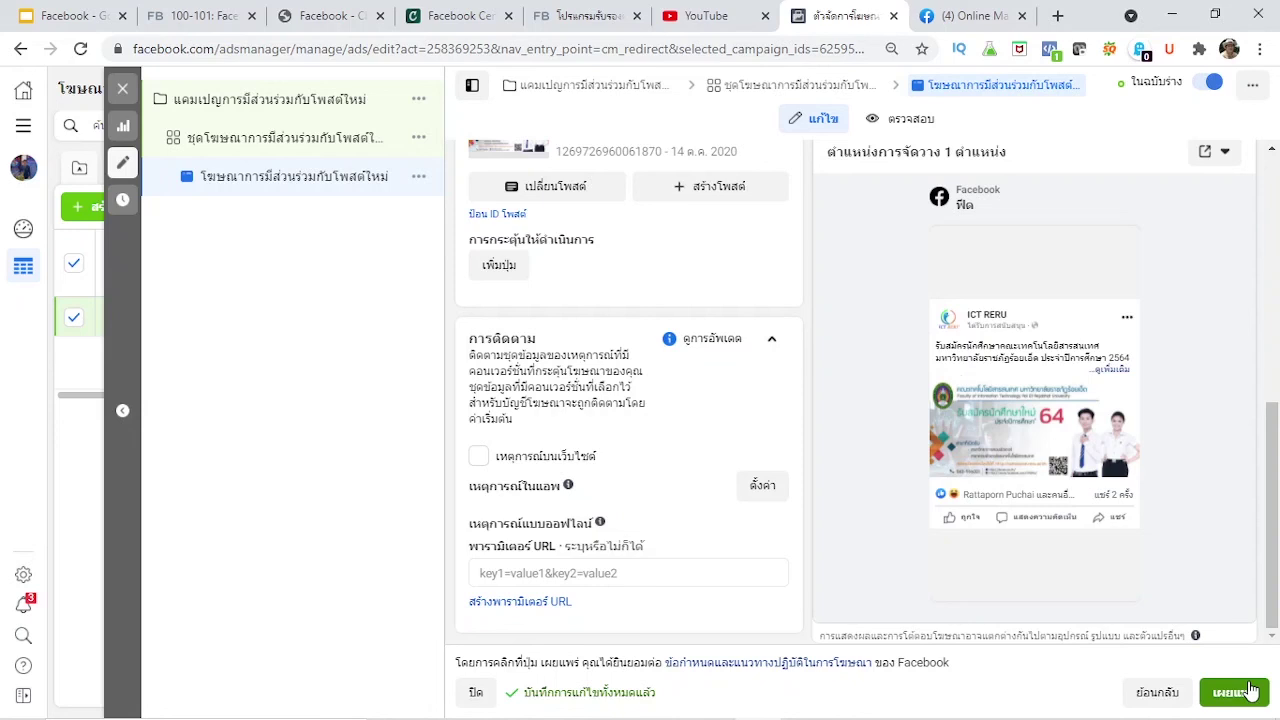
click(1166, 702)
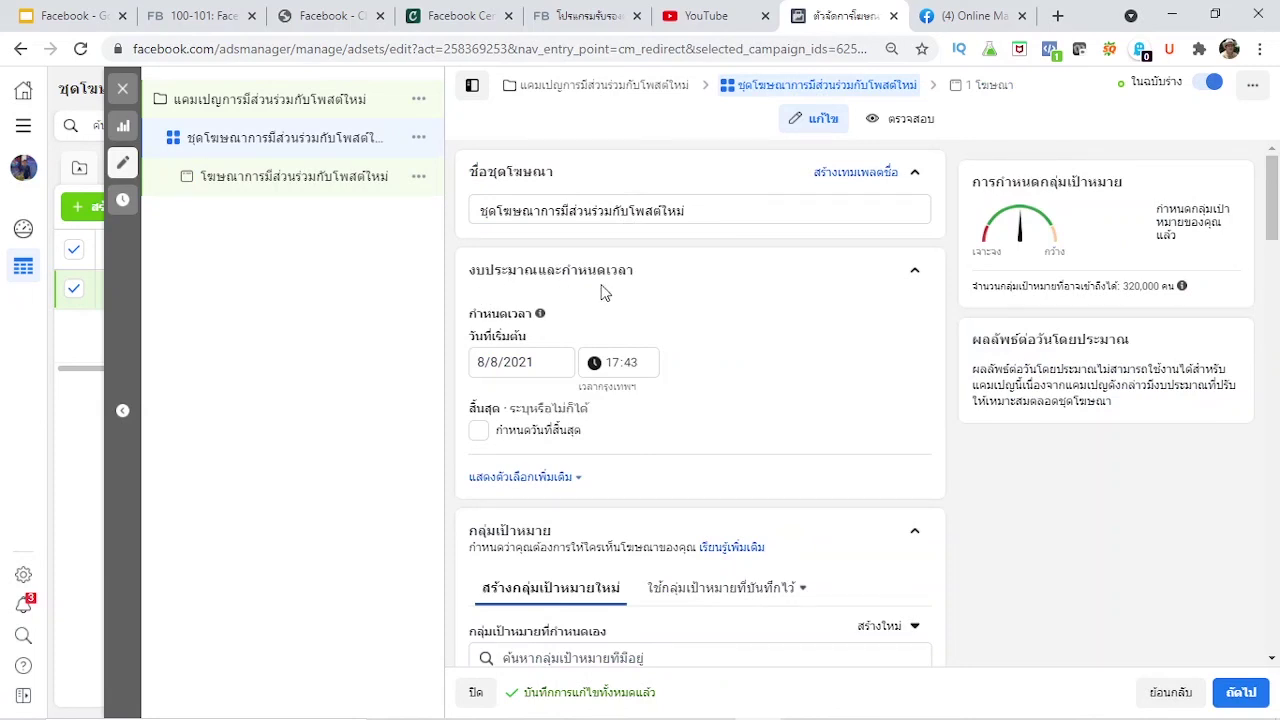
click(484, 433)
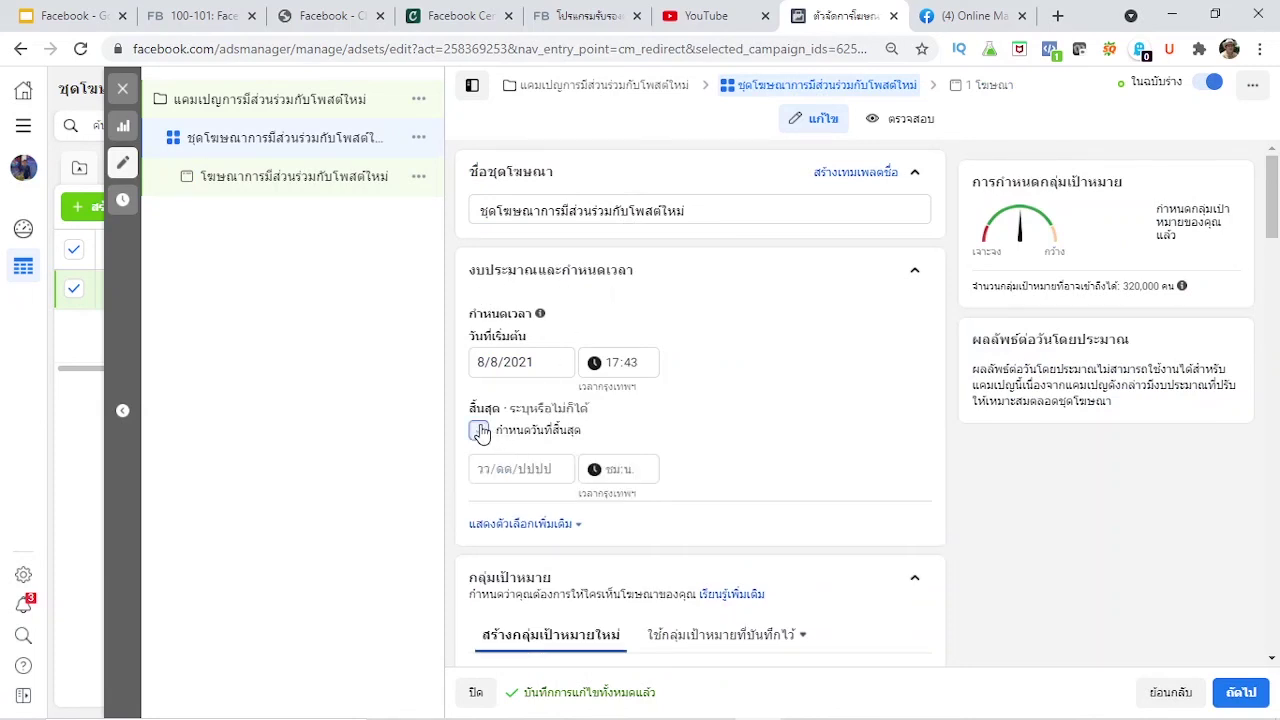
click(528, 474)
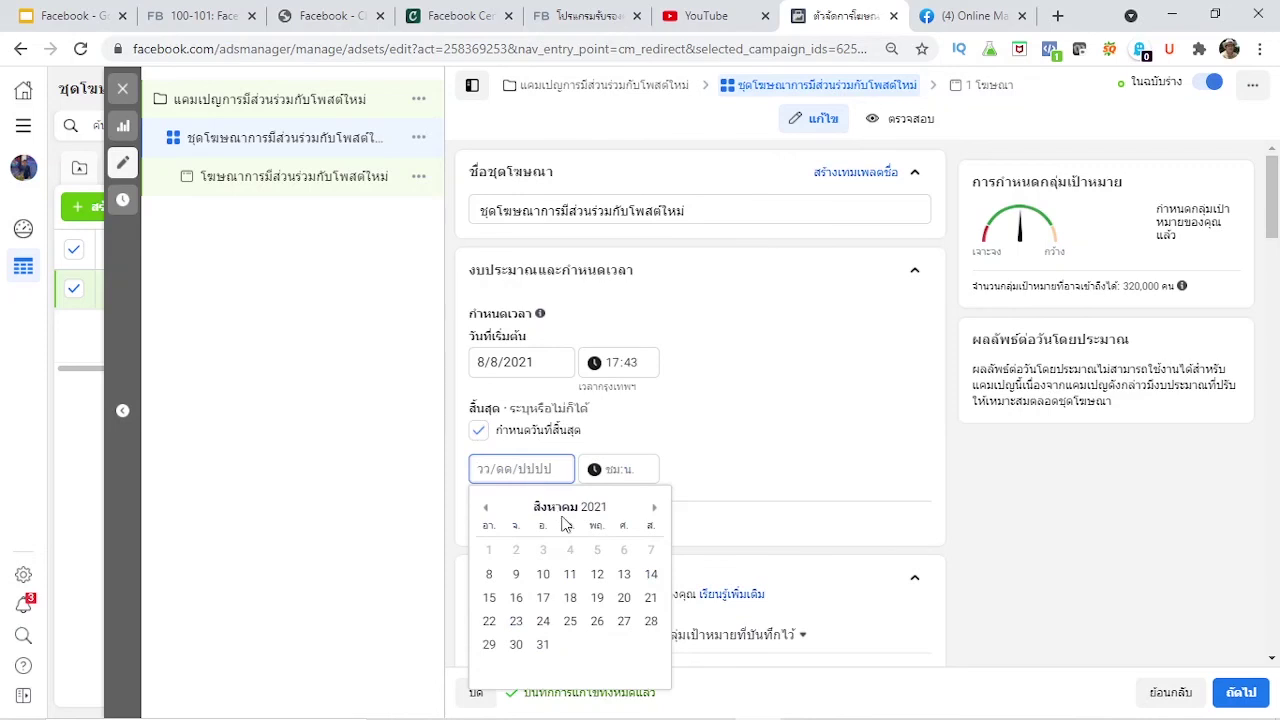
click(652, 579)
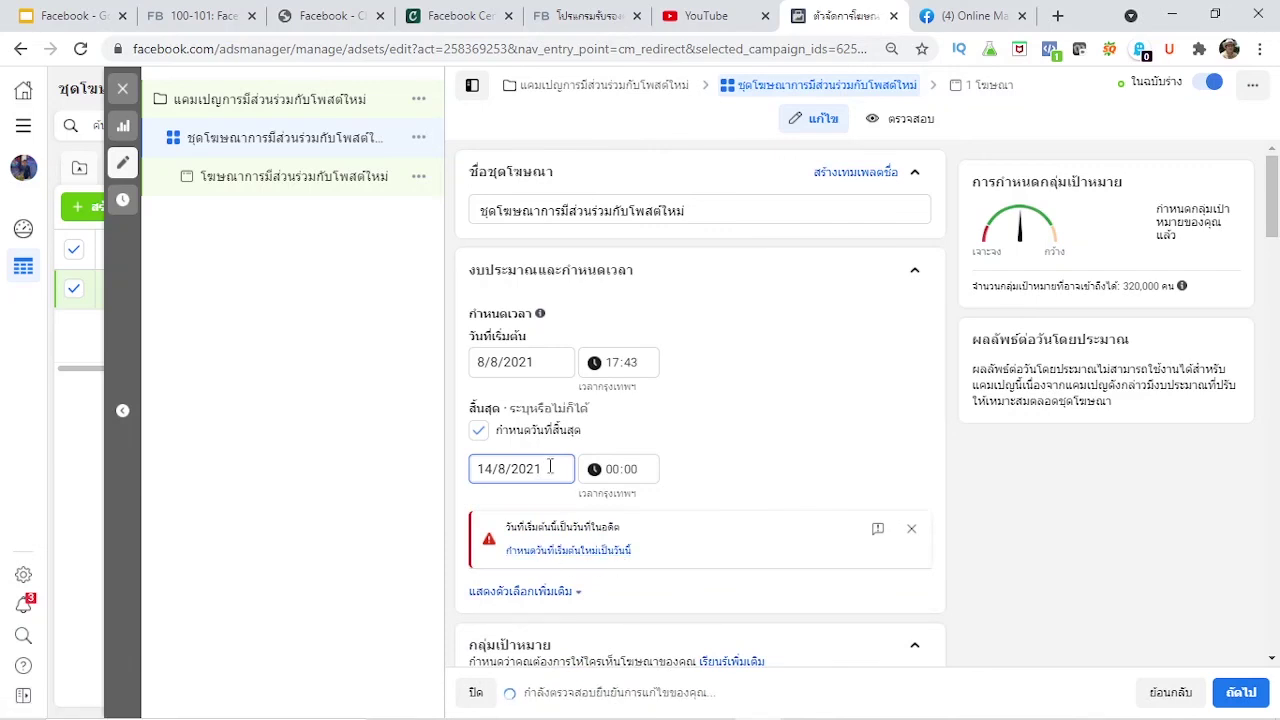
Step: Set the ad set's start date to 9/8/2021 and continue to the ad level
click(561, 358)
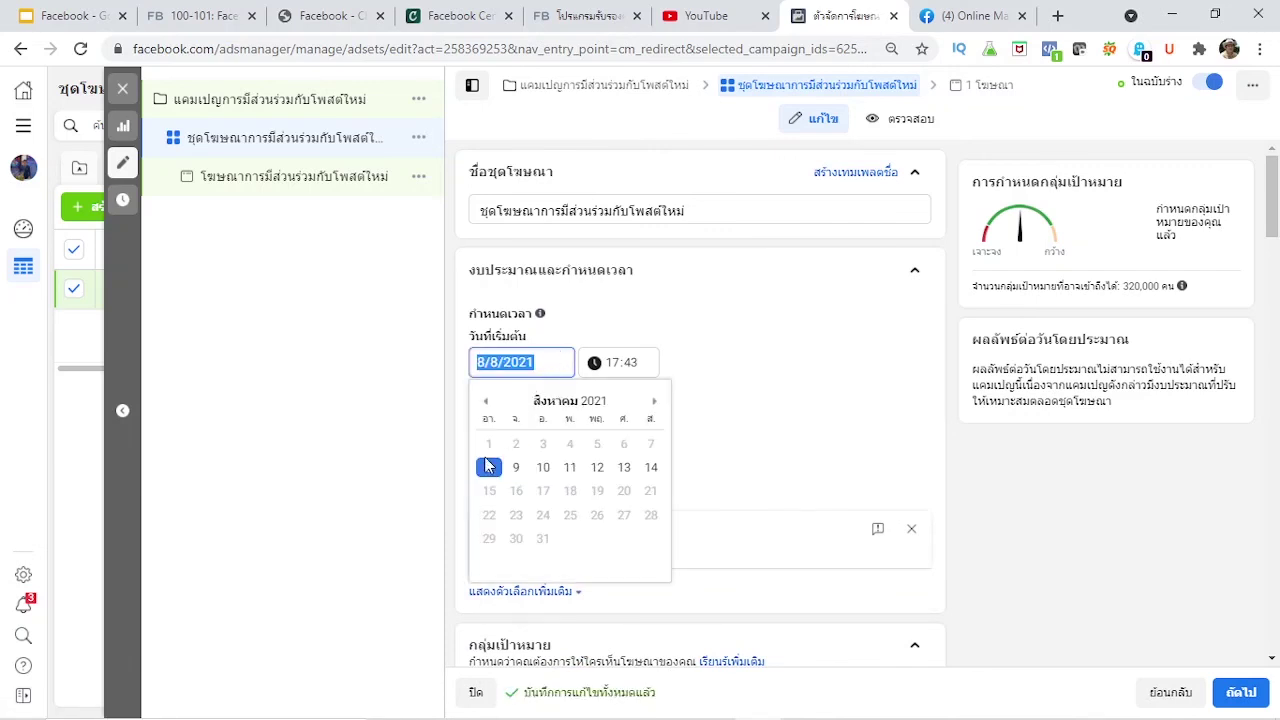
click(517, 472)
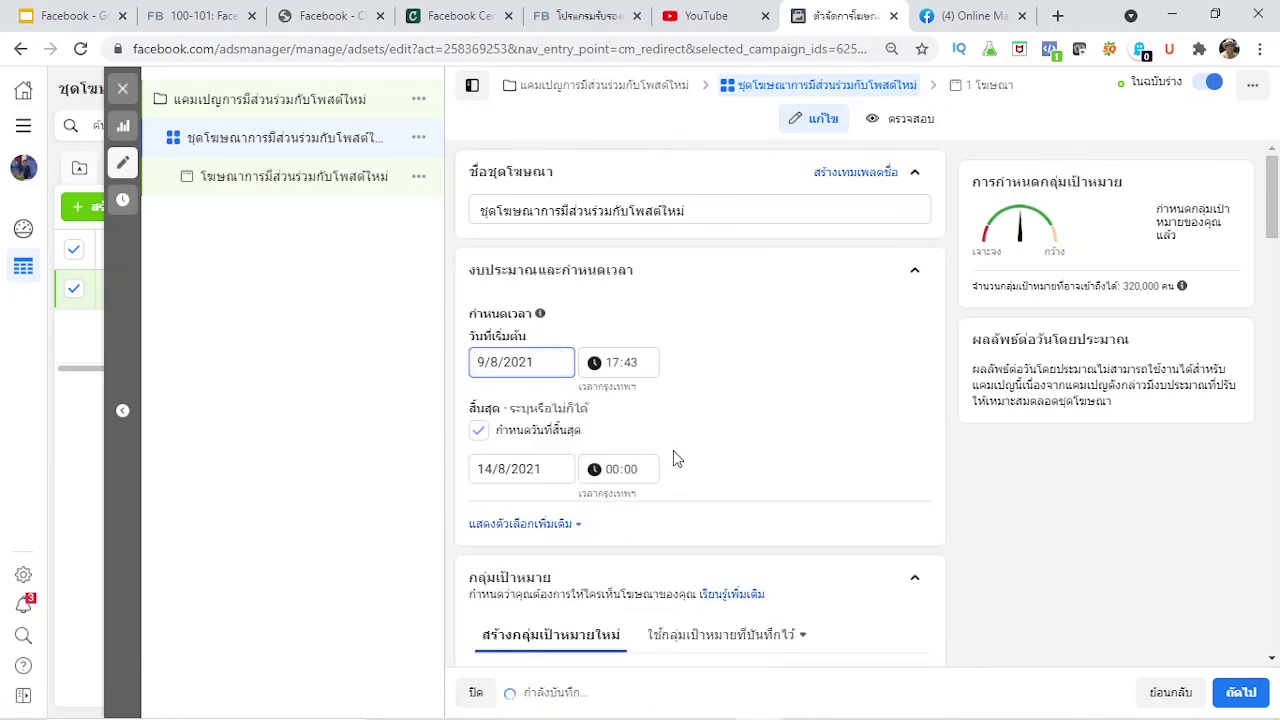
scroll(762, 510, down, 1)
scroll(762, 510, down, 1)
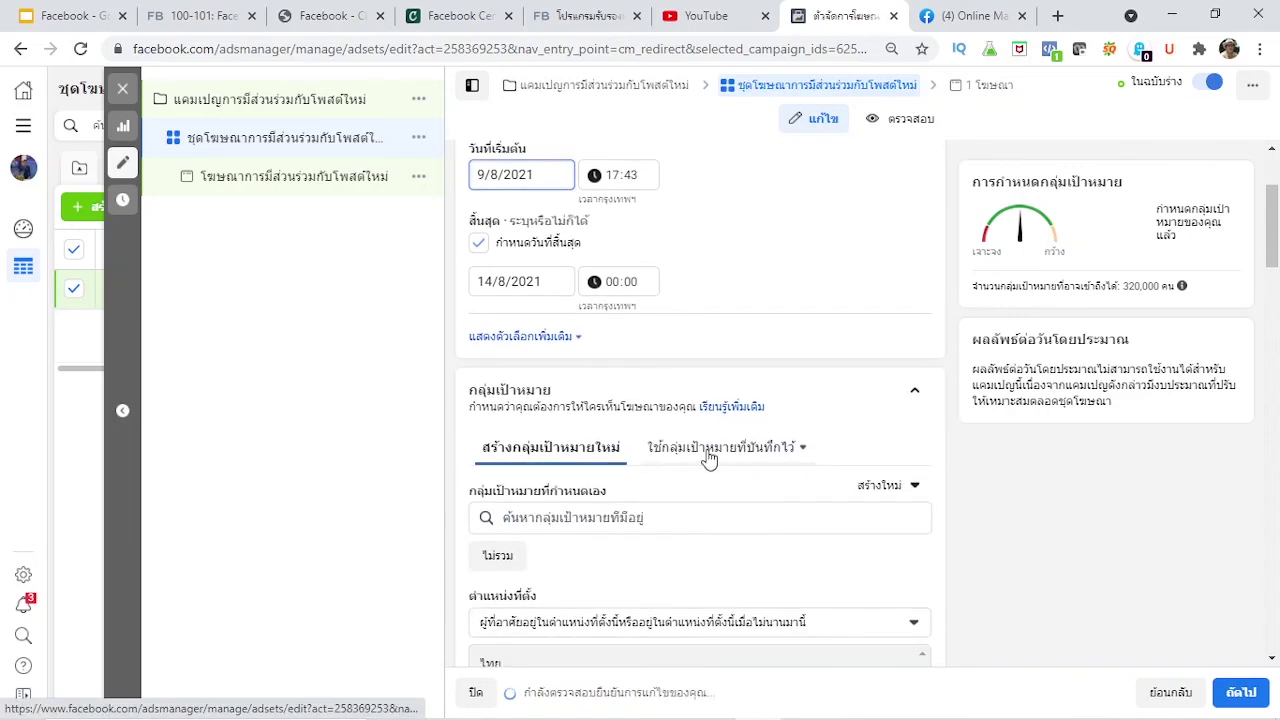
scroll(744, 380, down, 1)
scroll(744, 388, down, 4)
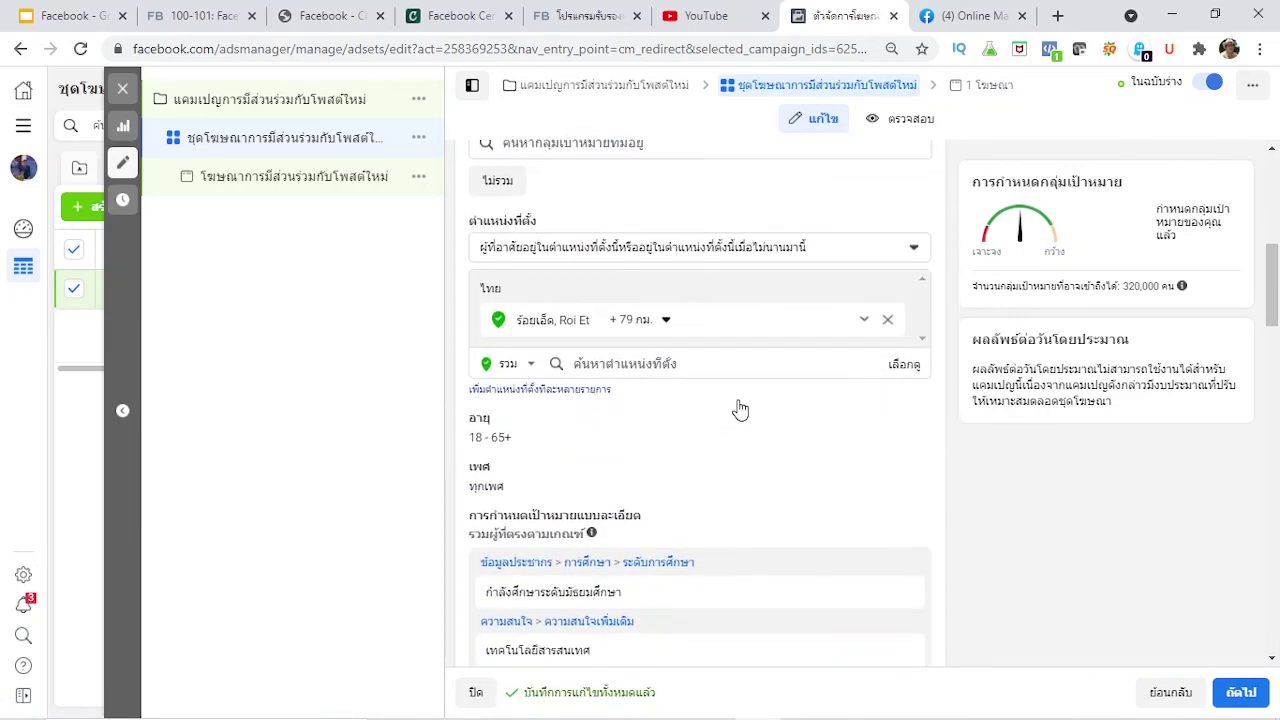
scroll(742, 421, down, 3)
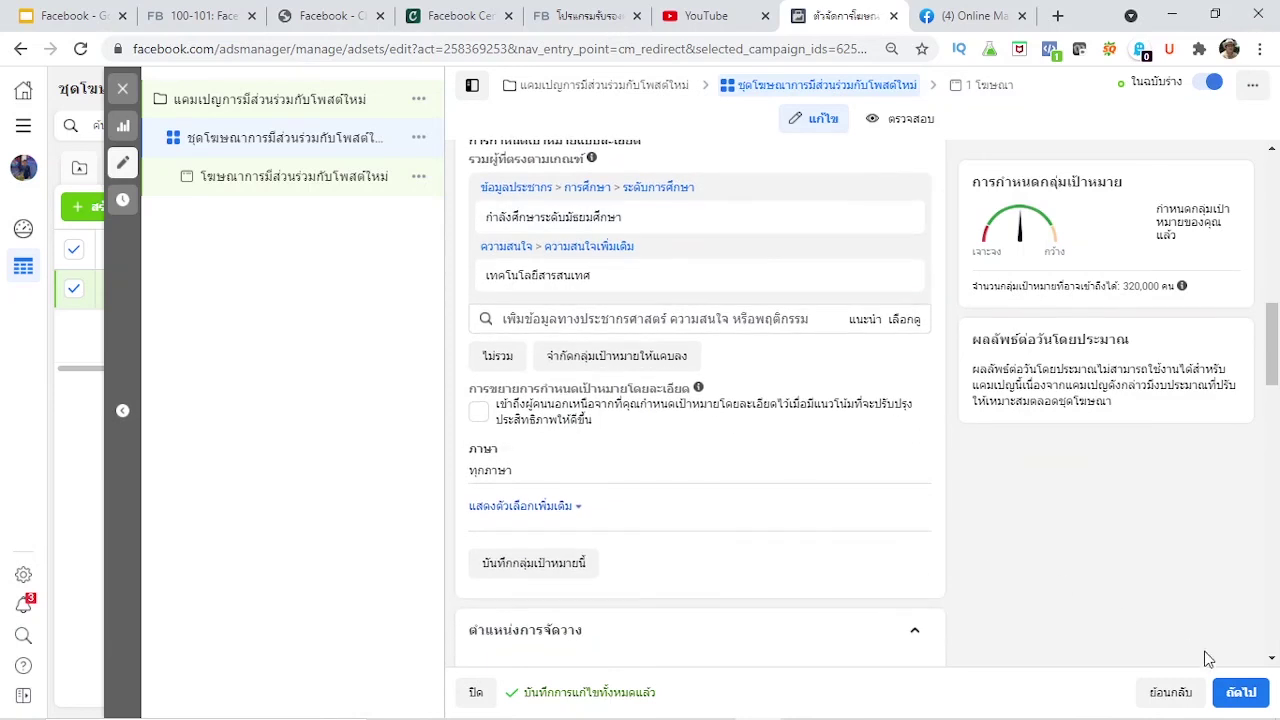
click(1232, 688)
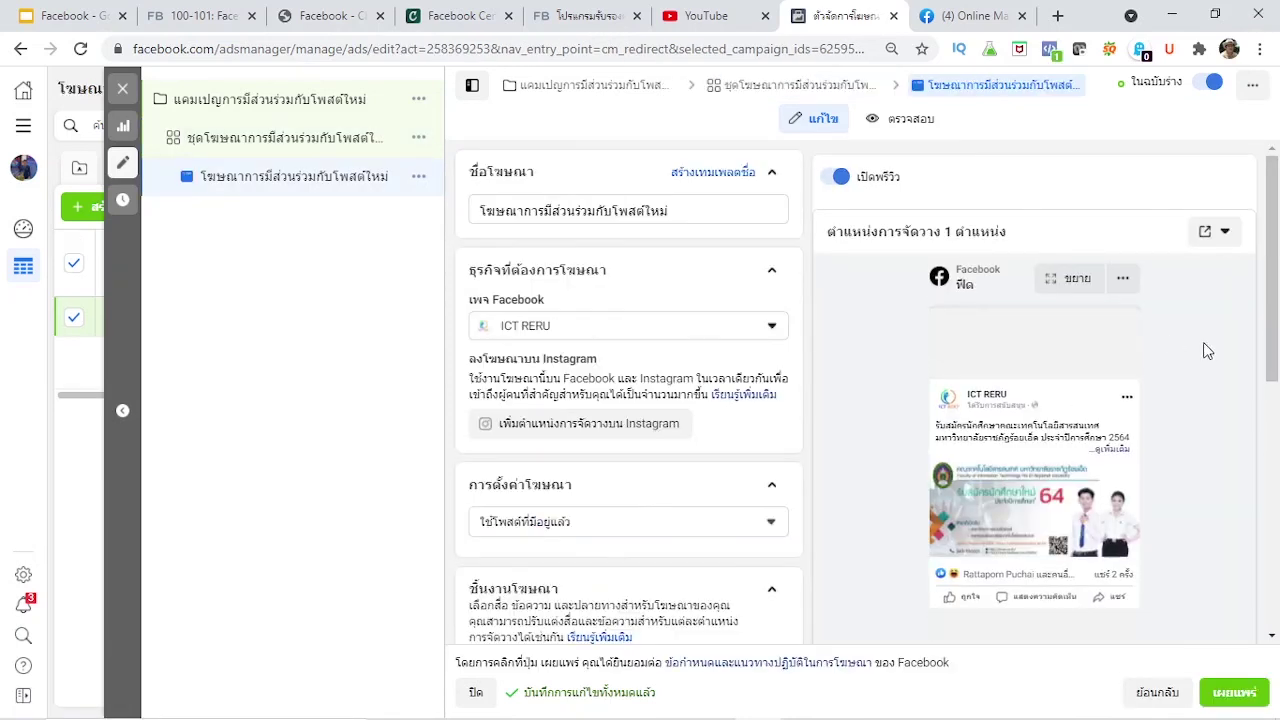